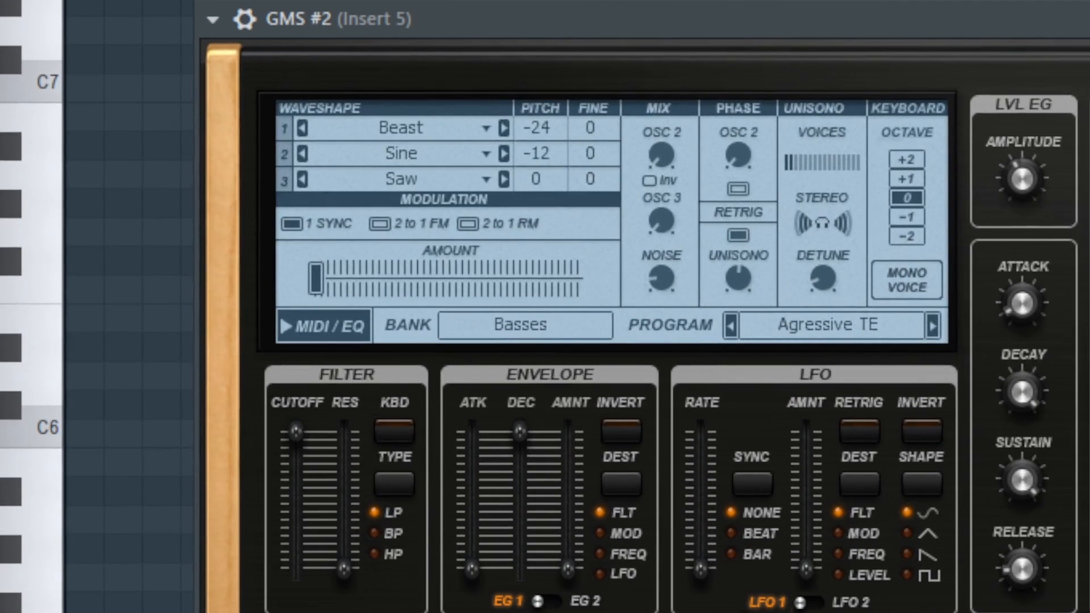
Step: Load the Default program from the User bank of the presets library
left_click(530, 334)
left_click(796, 483)
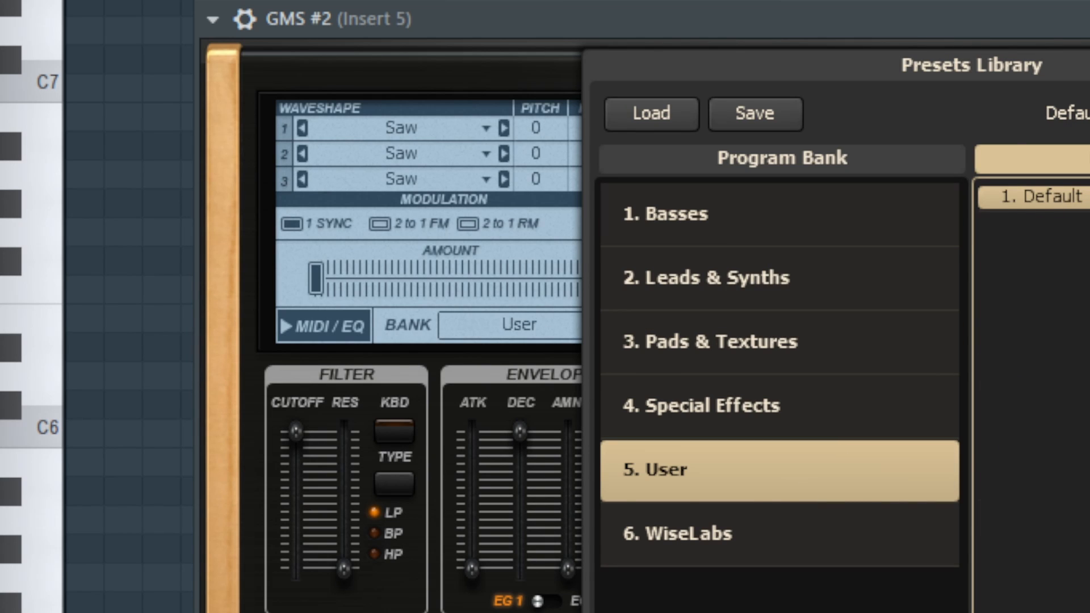
key("Escape")
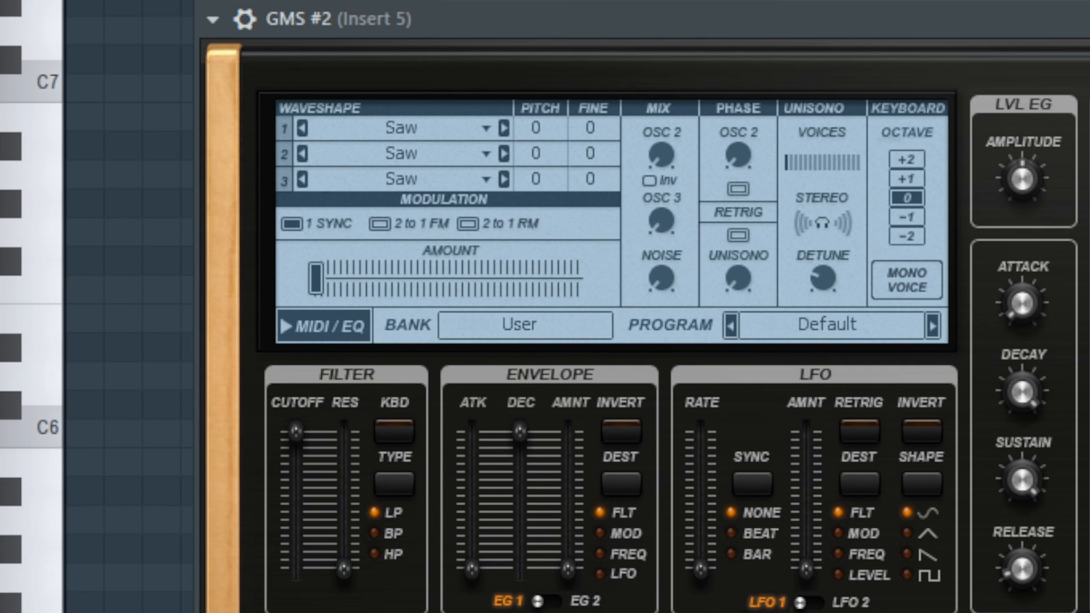
Step: Set oscillator 2's waveshape to Sine and raise its level in the oscillator mix
left_click(486, 152)
left_click_drag(713, 243, 703, 467)
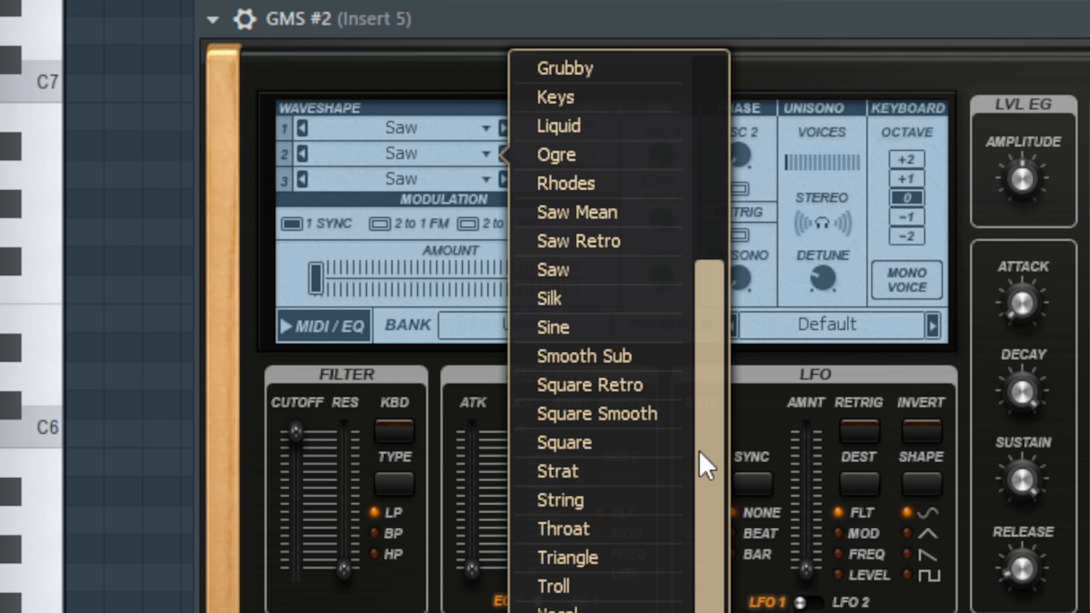
left_click(619, 336)
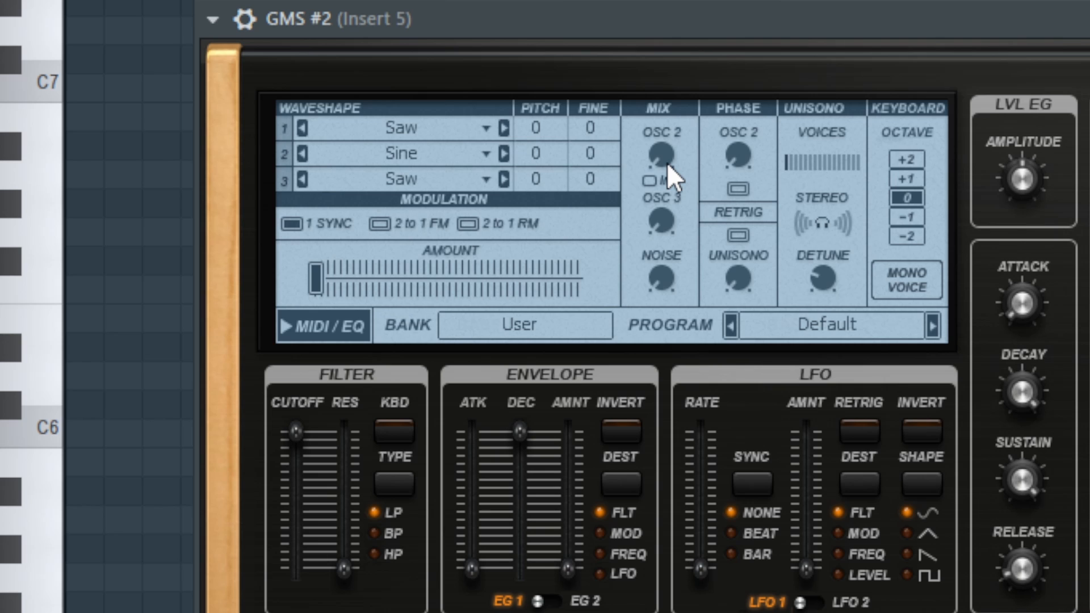
left_click_drag(666, 162, 668, 147)
Step: Raise the level envelope's amplitude and set the keyboard octave to -1
left_click_drag(1021, 179, 1022, 159)
left_click(906, 237)
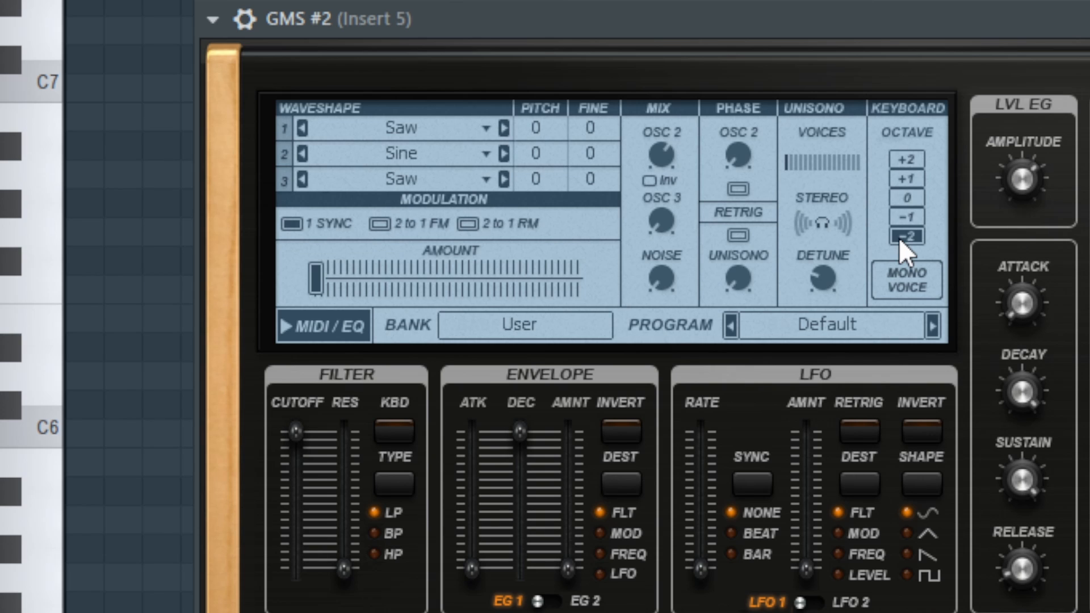
left_click(907, 216)
Step: Set the unisono voices to 4 and adjust the unisono detune
left_click_drag(825, 167, 824, 155)
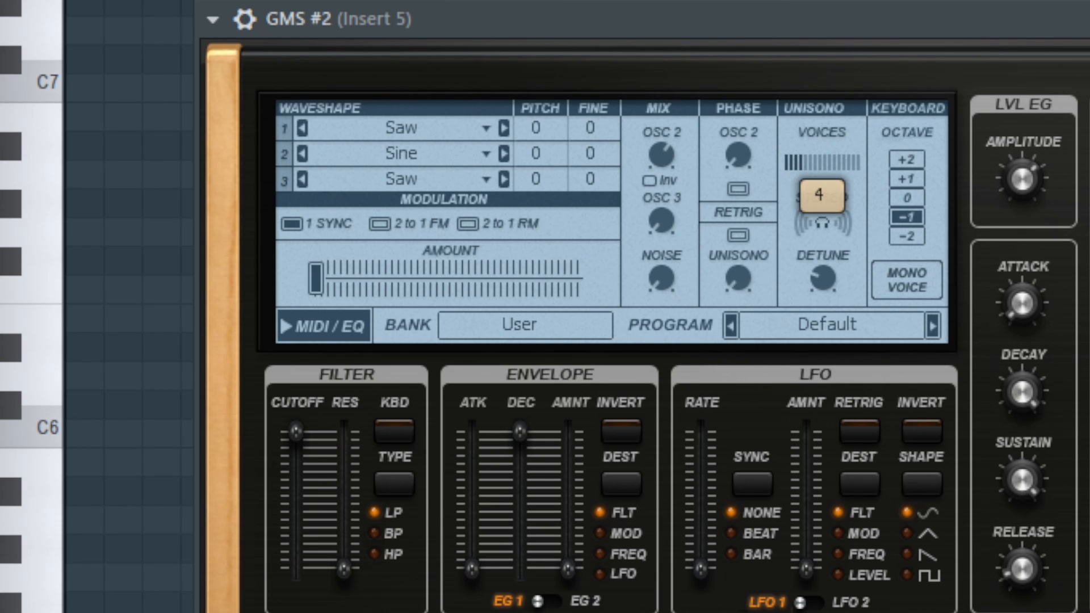
left_click_drag(825, 156, 823, 166)
left_click_drag(820, 289, 832, 238)
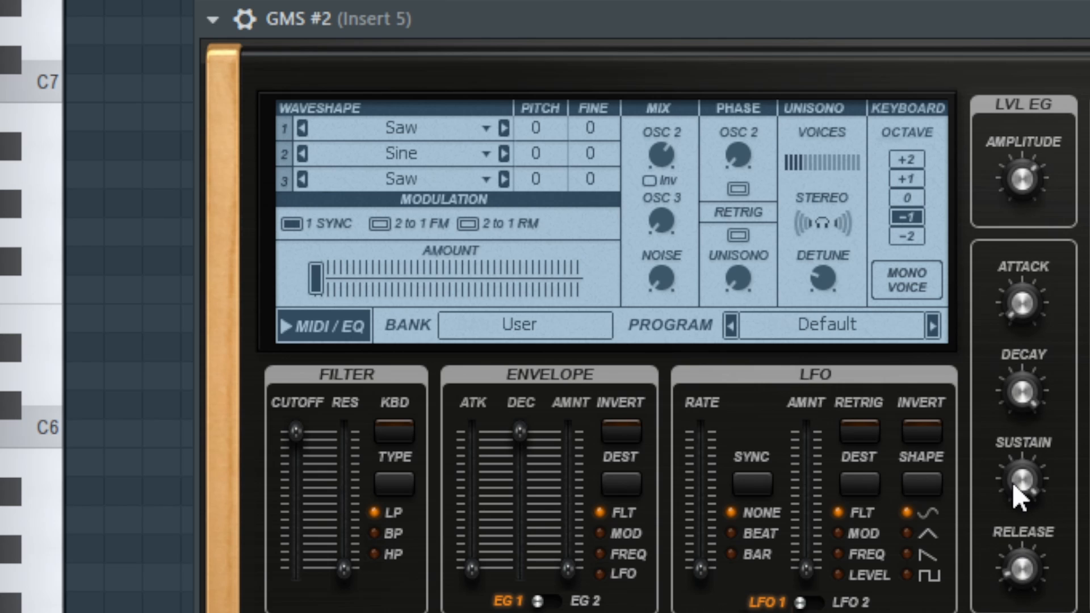
Step: Lower the level envelope's sustain to near minimum and its decay to about halfway
left_click_drag(1013, 483, 1013, 514)
left_click_drag(1022, 391, 1022, 416)
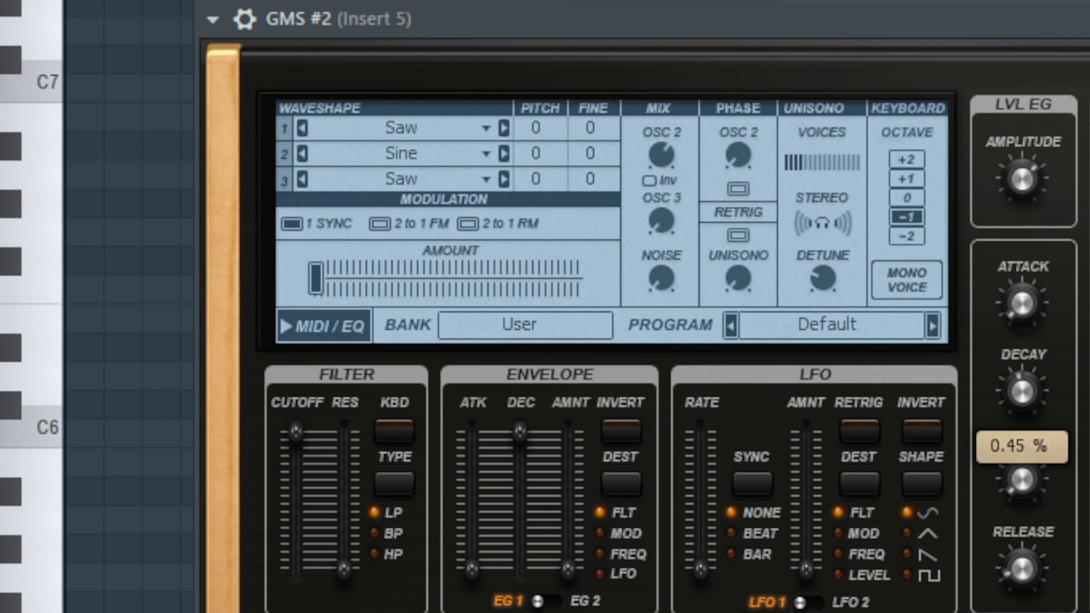
left_click_drag(1022, 416, 1022, 415)
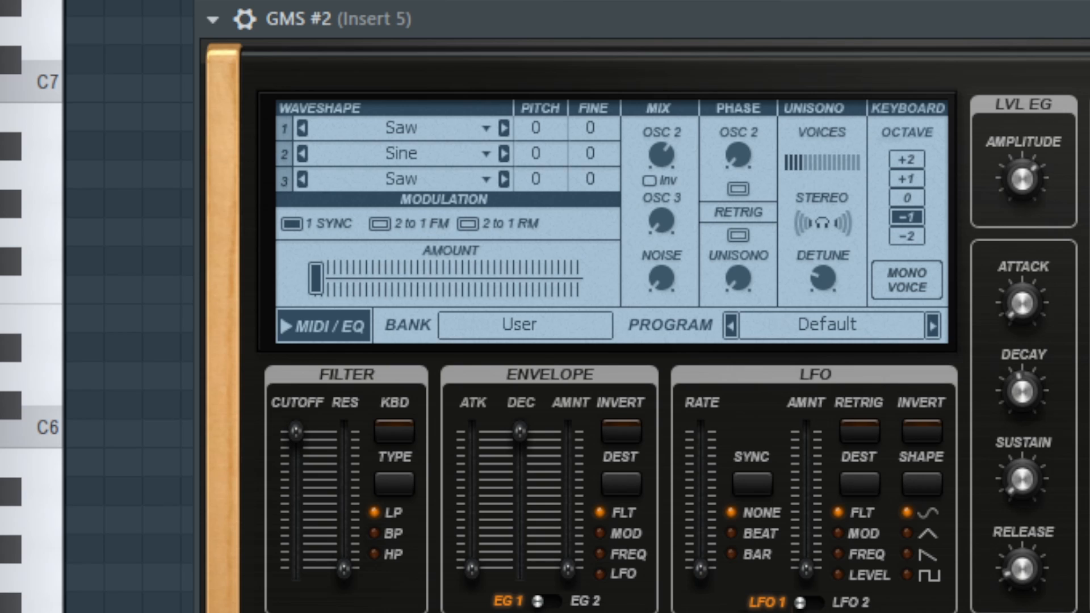
Step: Try a different pitch for oscillator 2 and return it to 0
left_click_drag(535, 154, 535, 168)
left_click_drag(663, 156, 663, 157)
left_click_drag(536, 154, 536, 135)
Step: Lower the filter cutoff to about three quarters of its range
left_click_drag(298, 430, 298, 474)
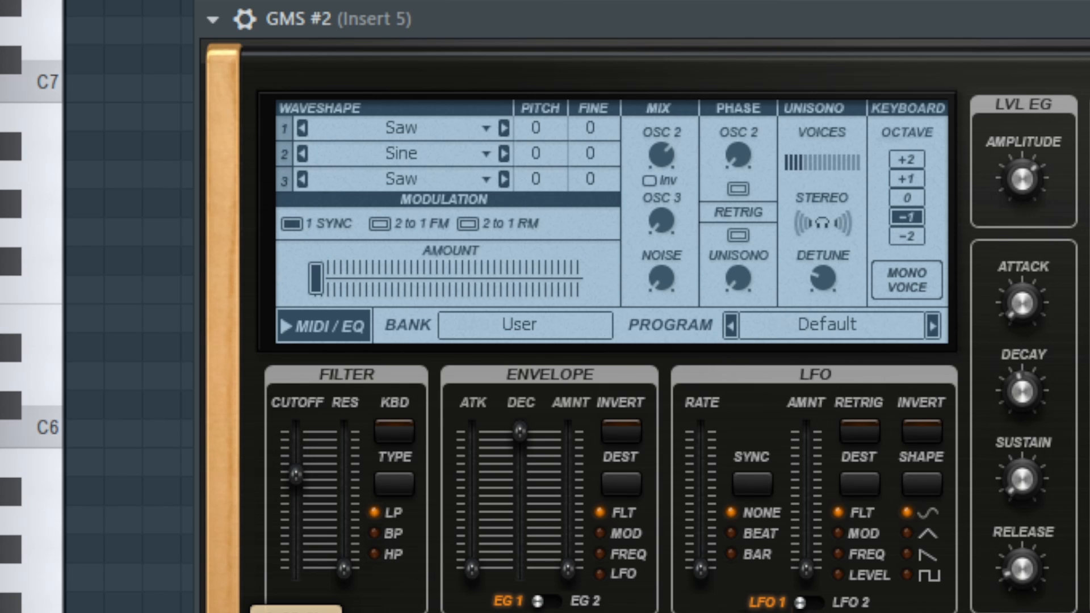
left_click_drag(299, 474, 299, 467)
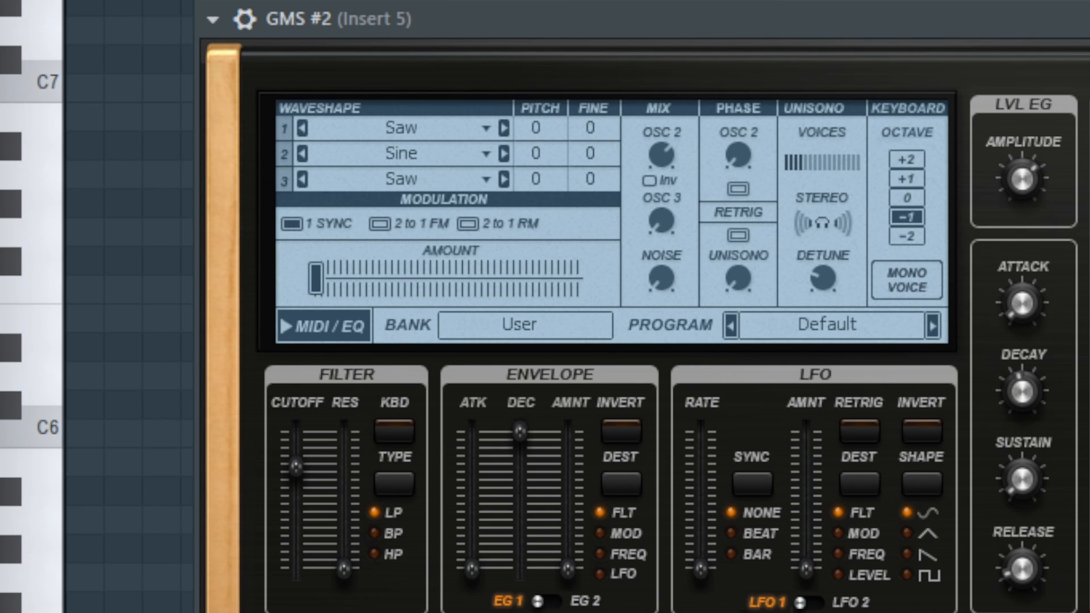
Step: Lay out six back-to-back B5 notes from bar 1 in the GMS #2 piano roll and audition them
key("F6")
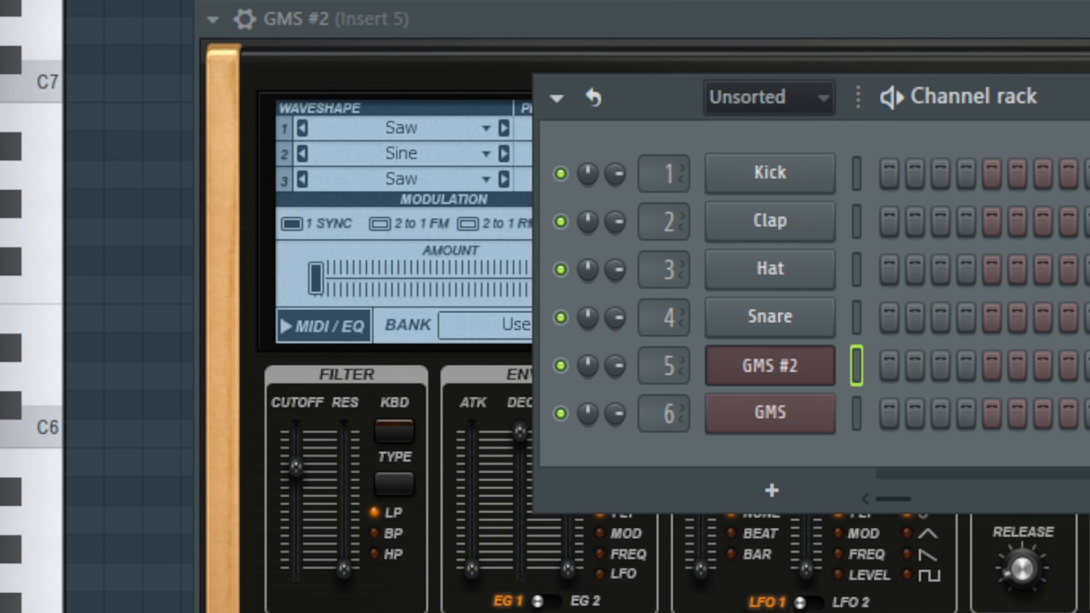
key("F7")
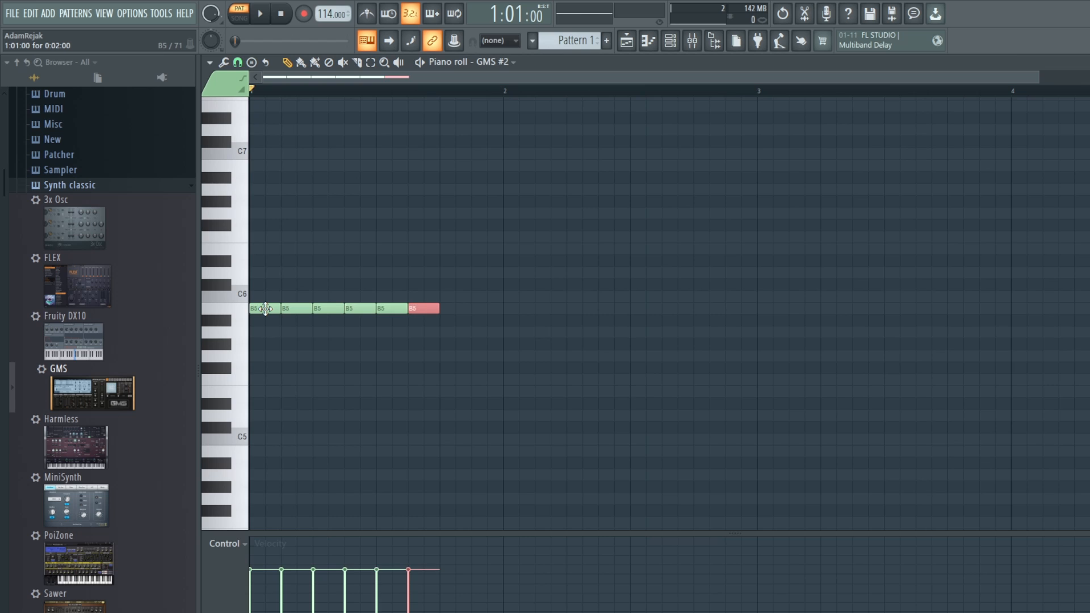
key("space")
key("space")
Step: Transpose all six B5 notes down one octave to B4 and audition them
left_click_drag(443, 351, 267, 287)
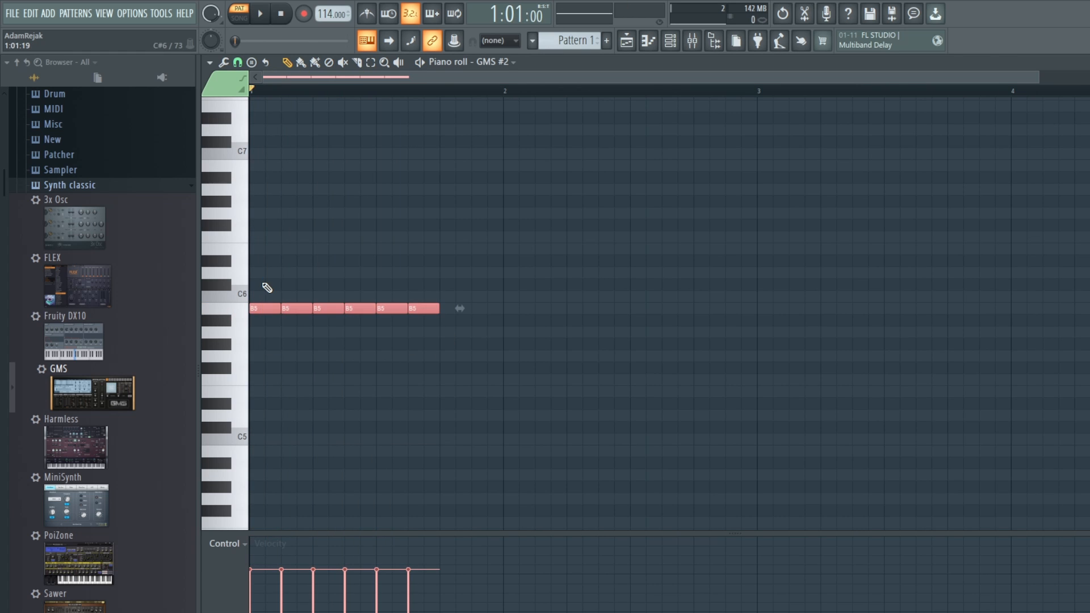
key("ctrl+Down")
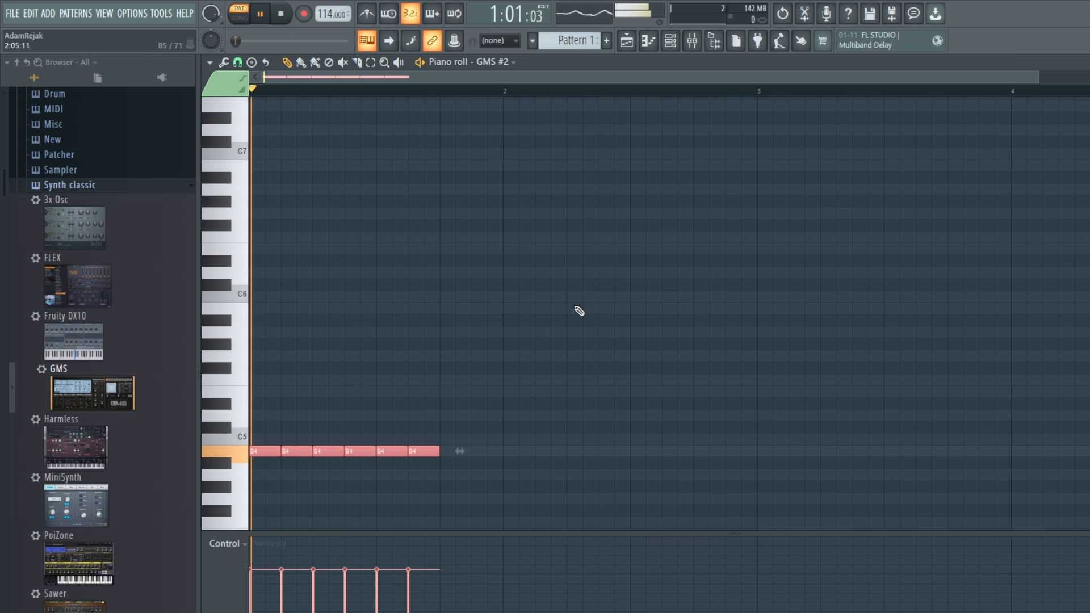
key("space")
Step: Add a G5 note directly after the B4 run and audition the pattern
scroll(552, 410, "up", 1)
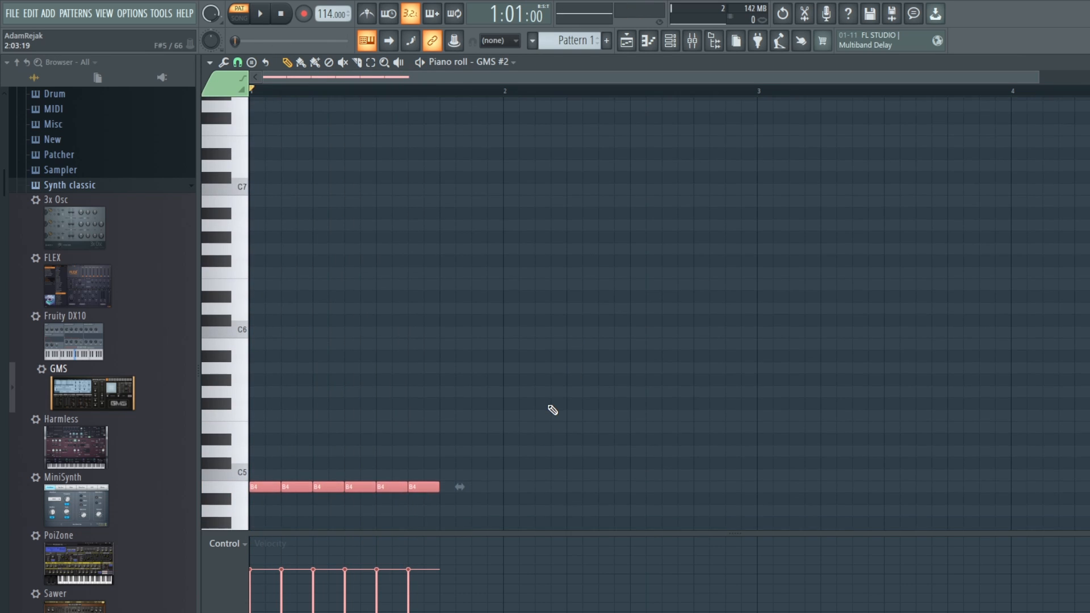
scroll(552, 410, "down", 3)
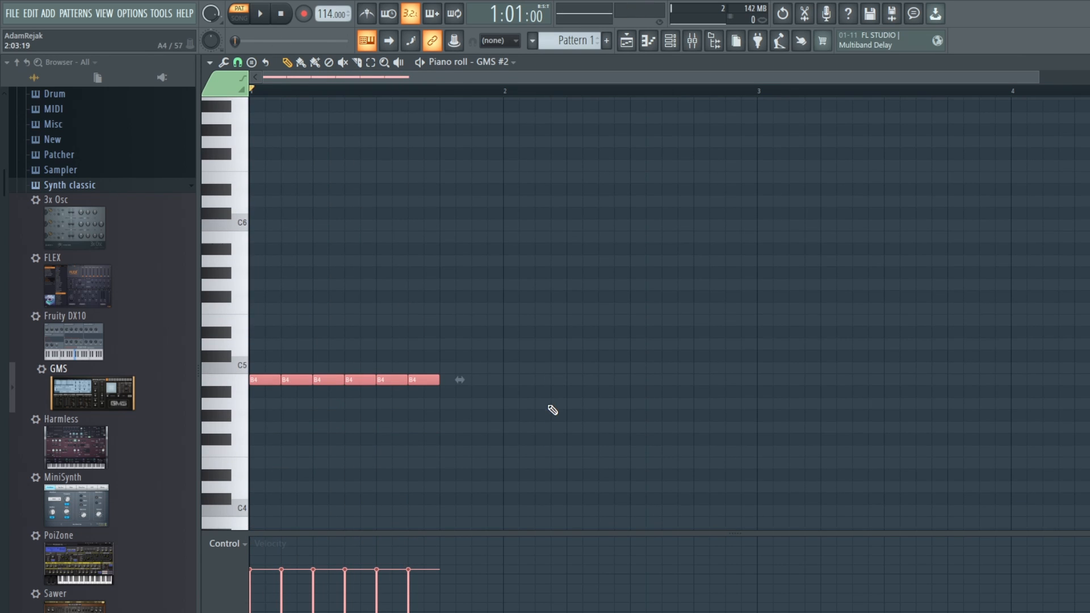
left_click(454, 285)
key("space")
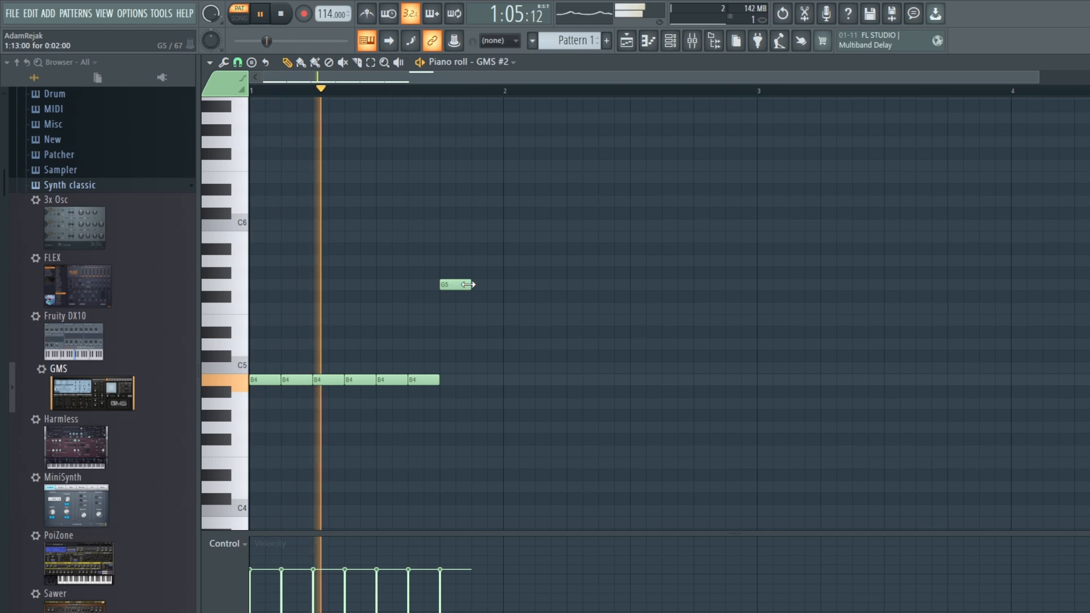
key("space")
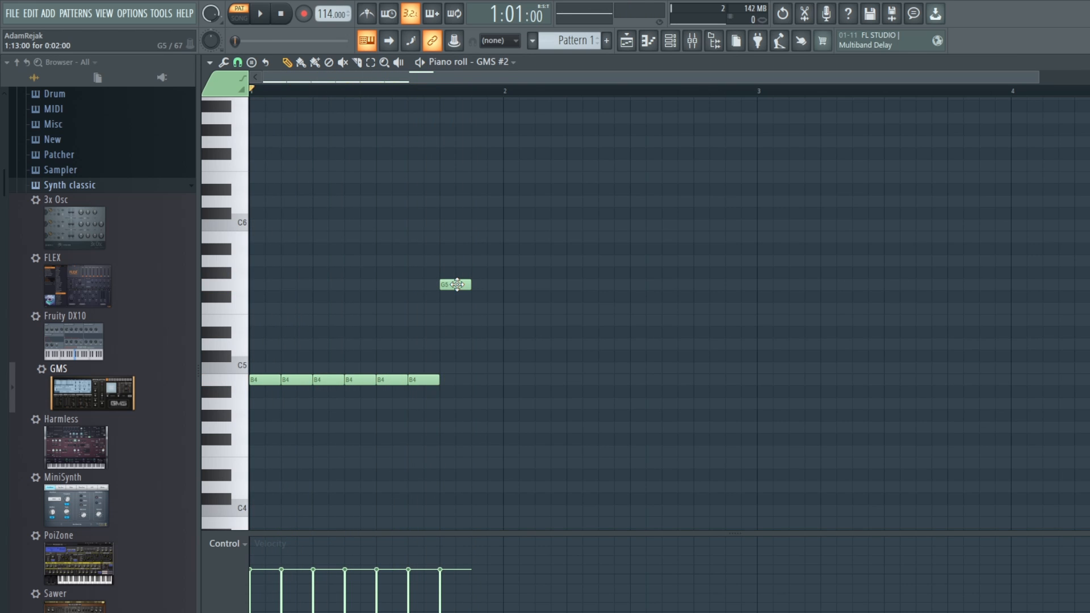
Step: Raise the new note to A5 and repeat it into a run of eight back-to-back notes
key("space")
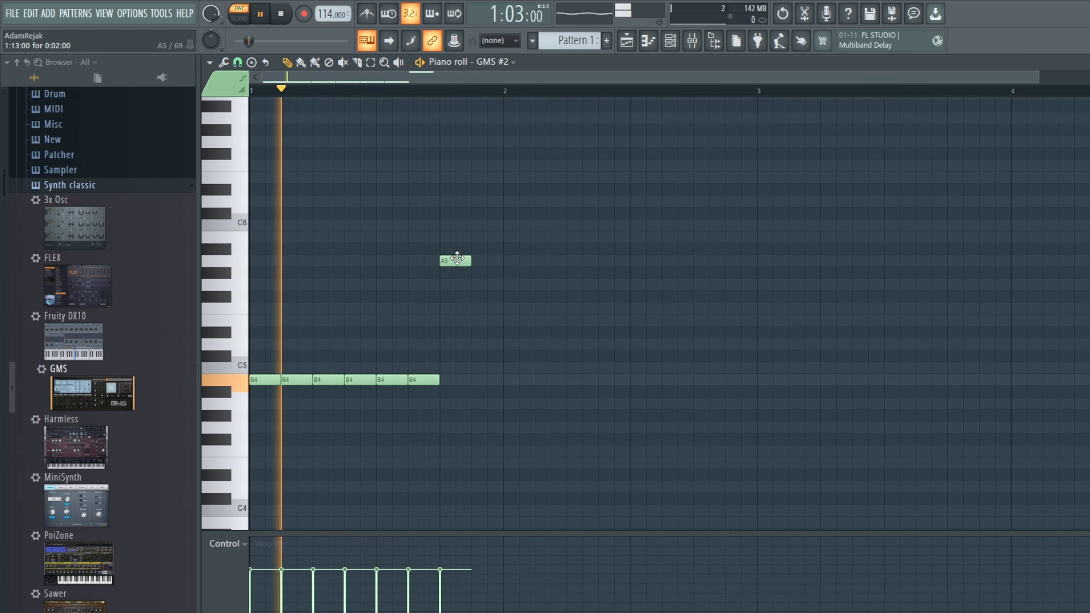
key("space")
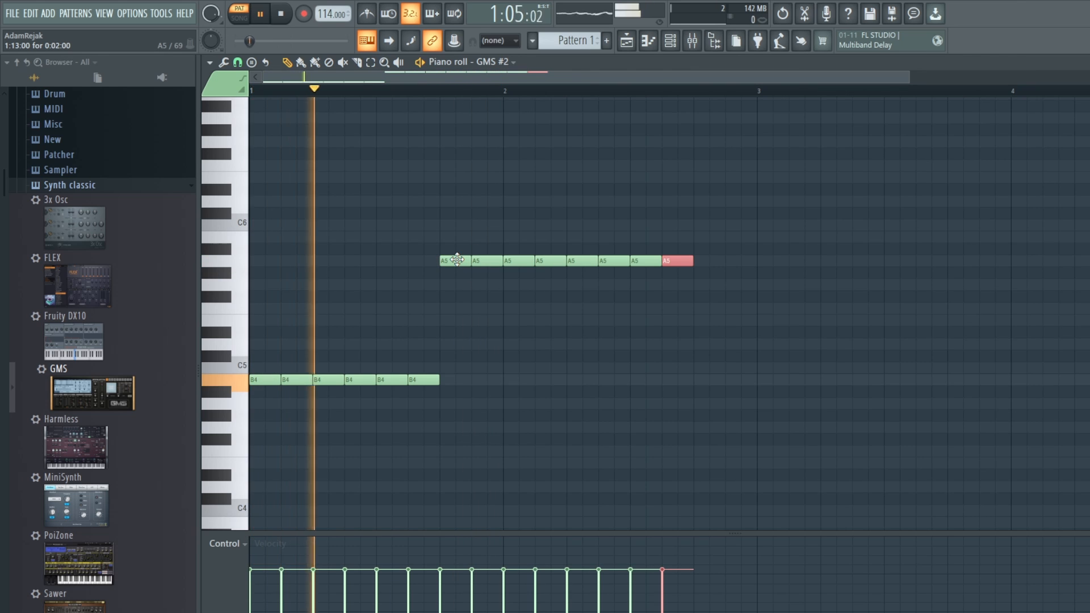
key("space")
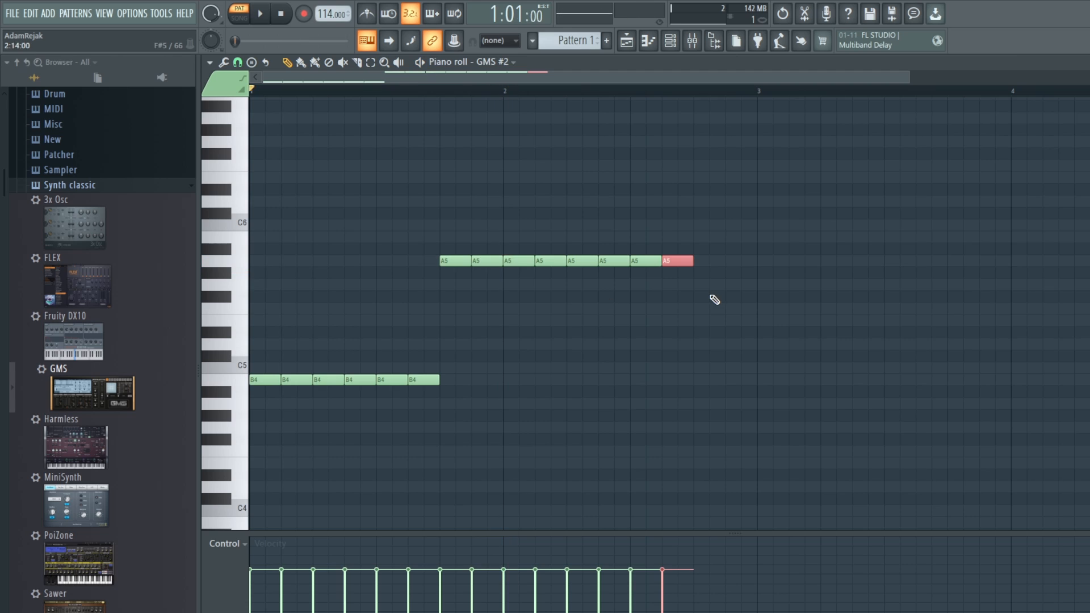
Step: Move all eight A5 notes down to G5 and audition the pattern
left_click_drag(698, 301, 440, 280)
key("space")
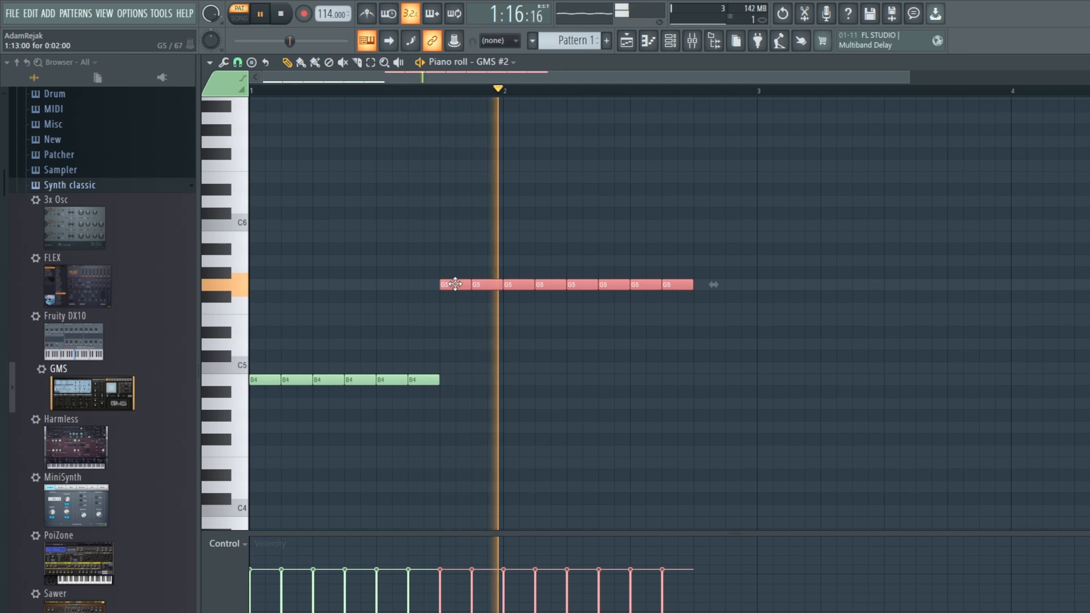
key("space")
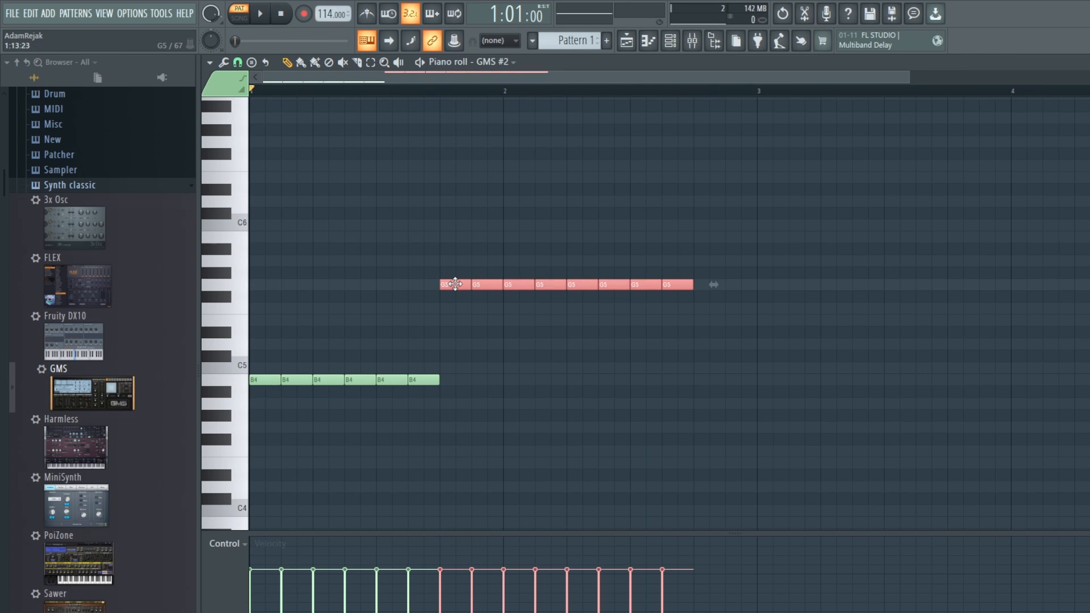
Step: Duplicate the eight G5 notes directly after themselves as a D5 run and audition the pattern
left_click_drag(455, 285, 711, 348)
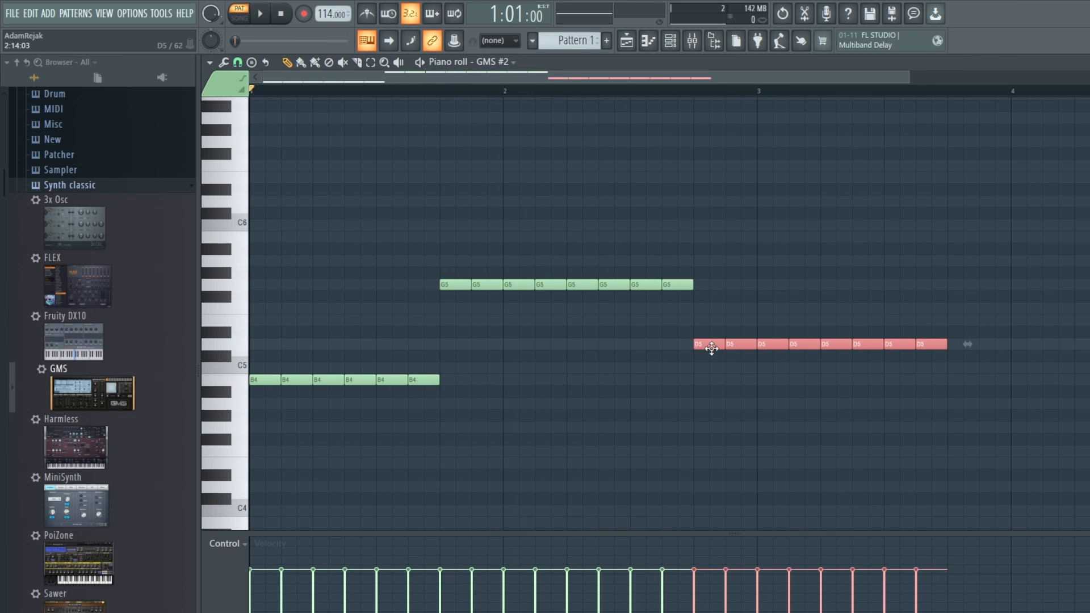
key("space")
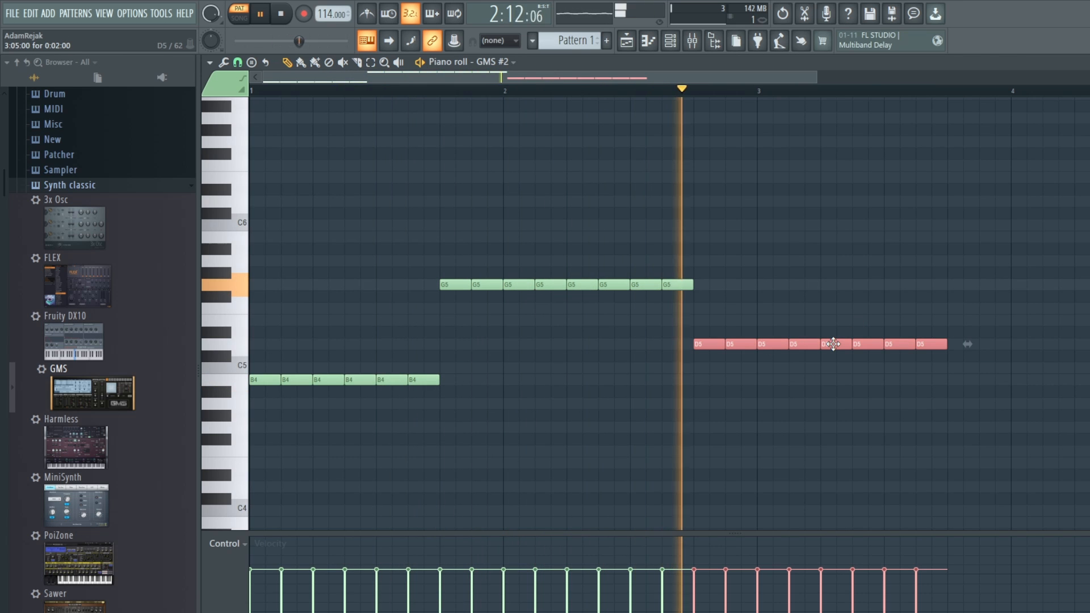
key("space")
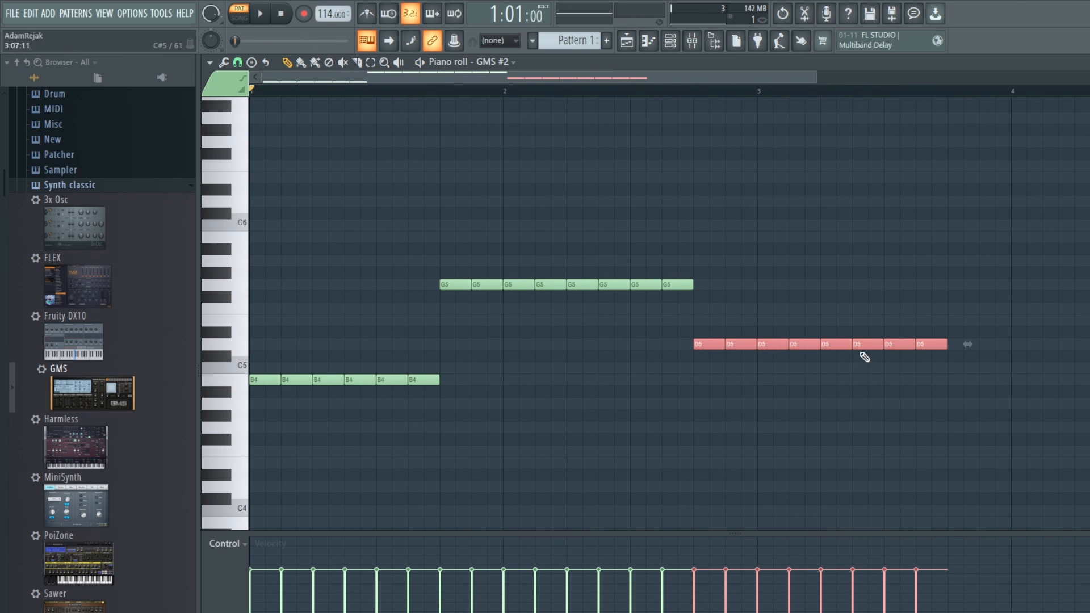
Step: Duplicate the D5 run directly after itself as E5 and extend it with two more notes up to bar 5
left_click_drag(707, 344, 958, 309)
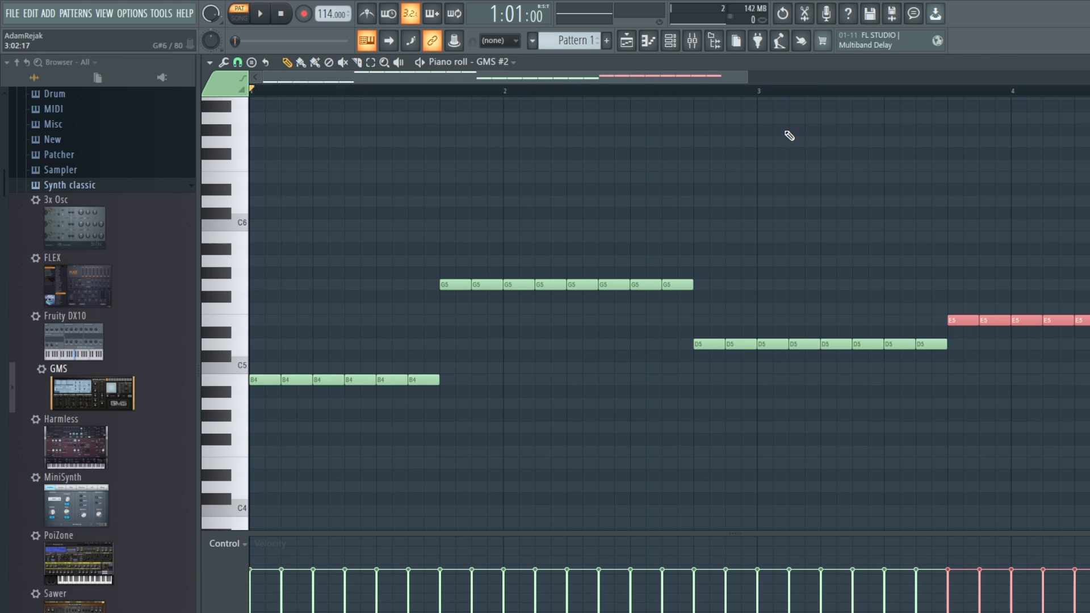
scroll(933, 342, "down", 2)
left_click(912, 374, "ctrl")
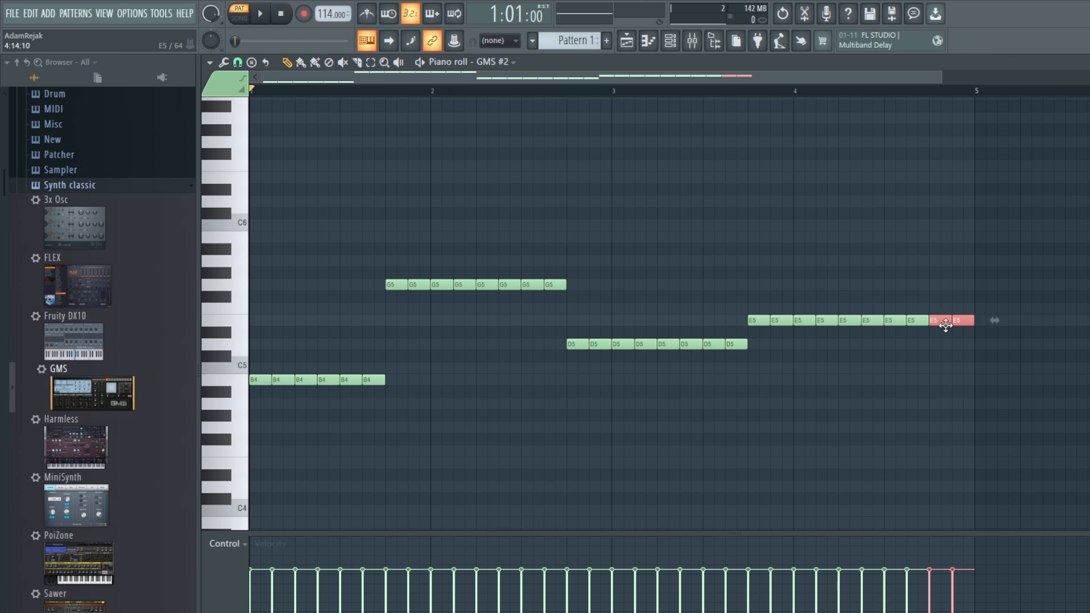
key("space")
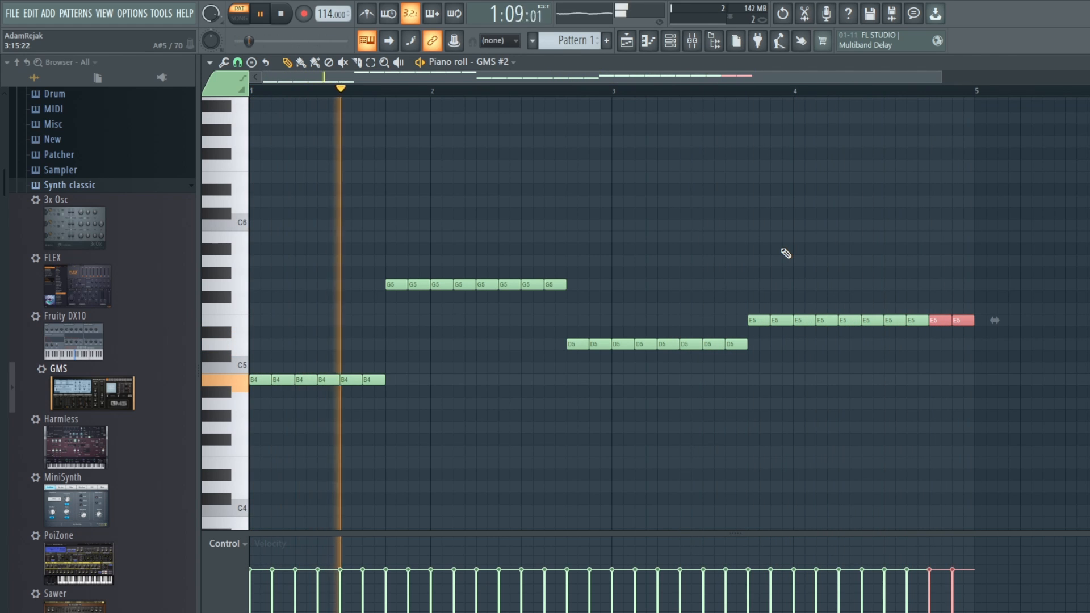
key("space")
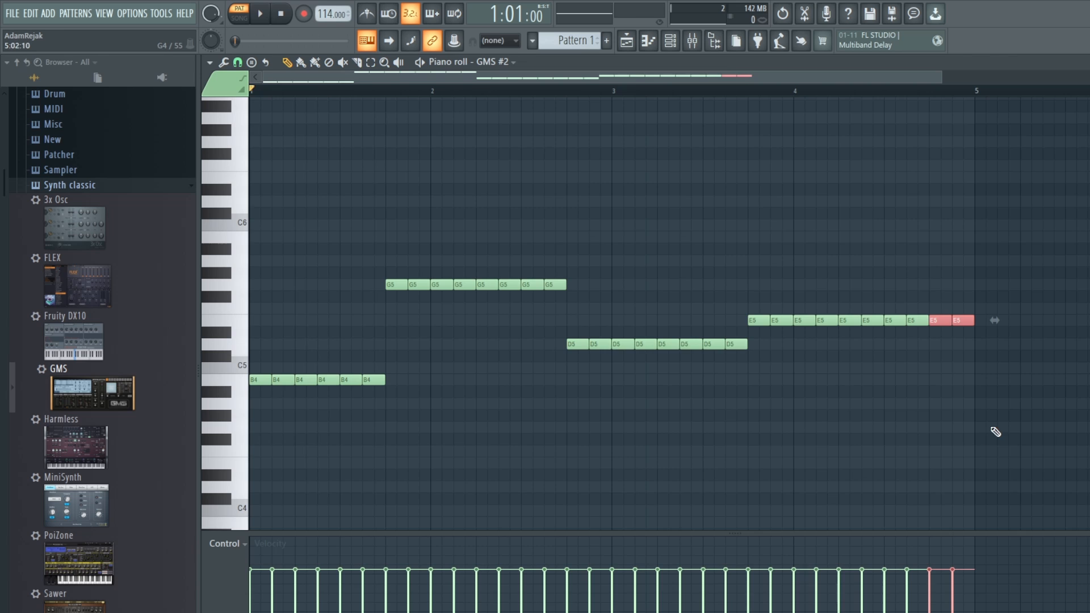
Step: Try the G5, D5 and E5 runs one octave lower during playback, and move them back up
left_click_drag(995, 431, 387, 191)
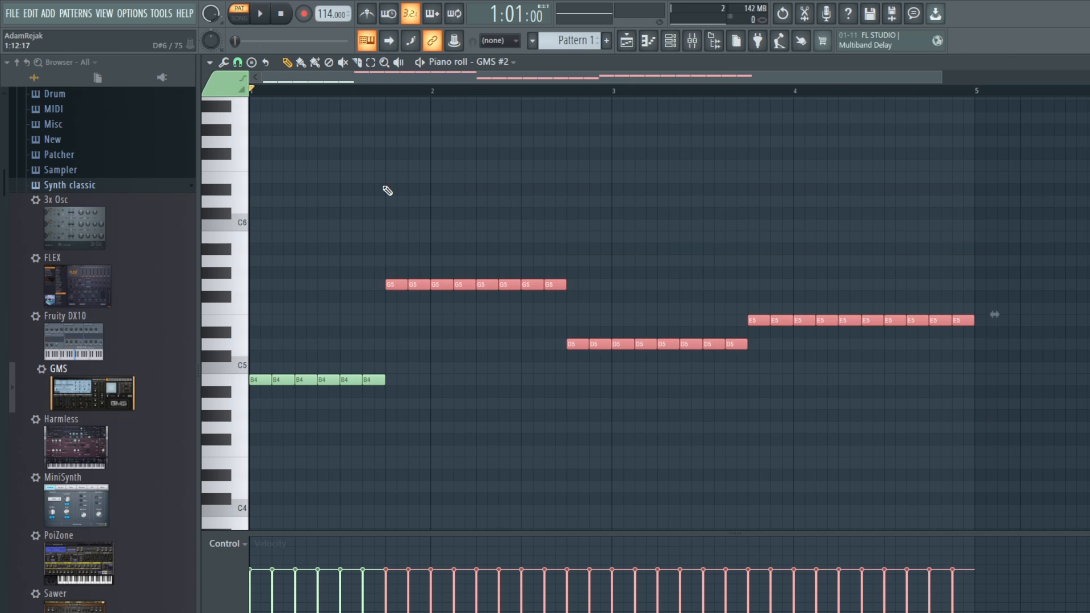
key("ctrl+Down")
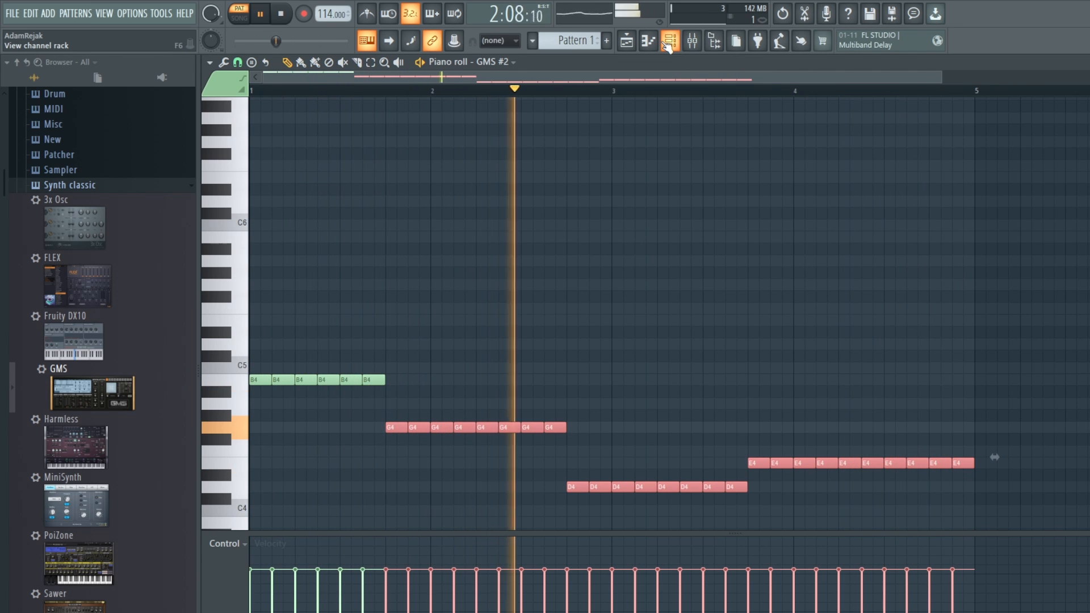
key("ctrl+Up")
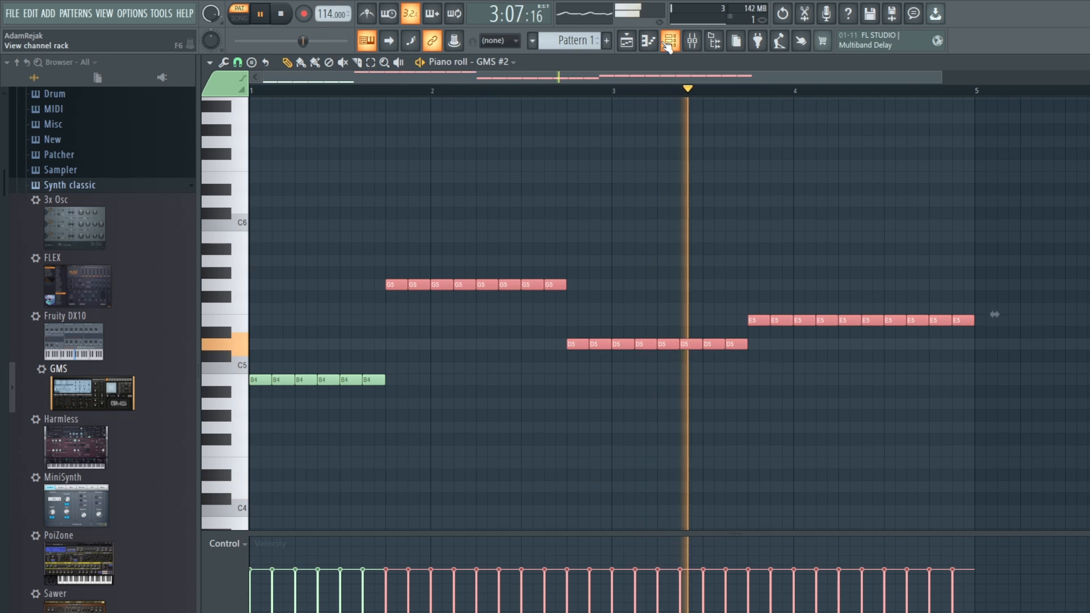
key("space")
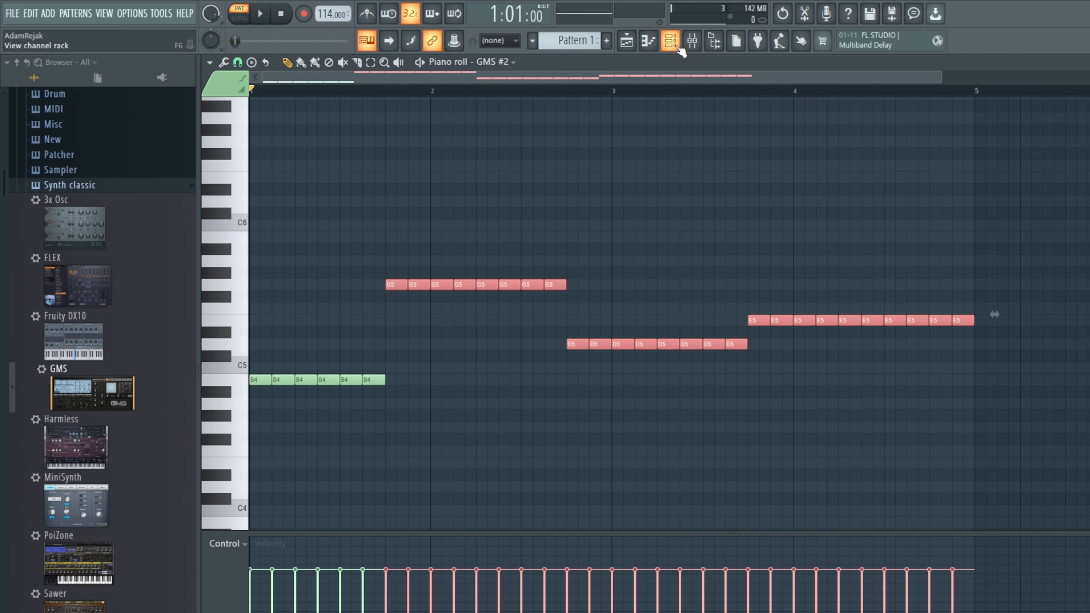
Step: During playback, raise the GMS #2 filter resonance and channel output slightly, and set the filter cutoff to 0.61%
left_click(671, 46)
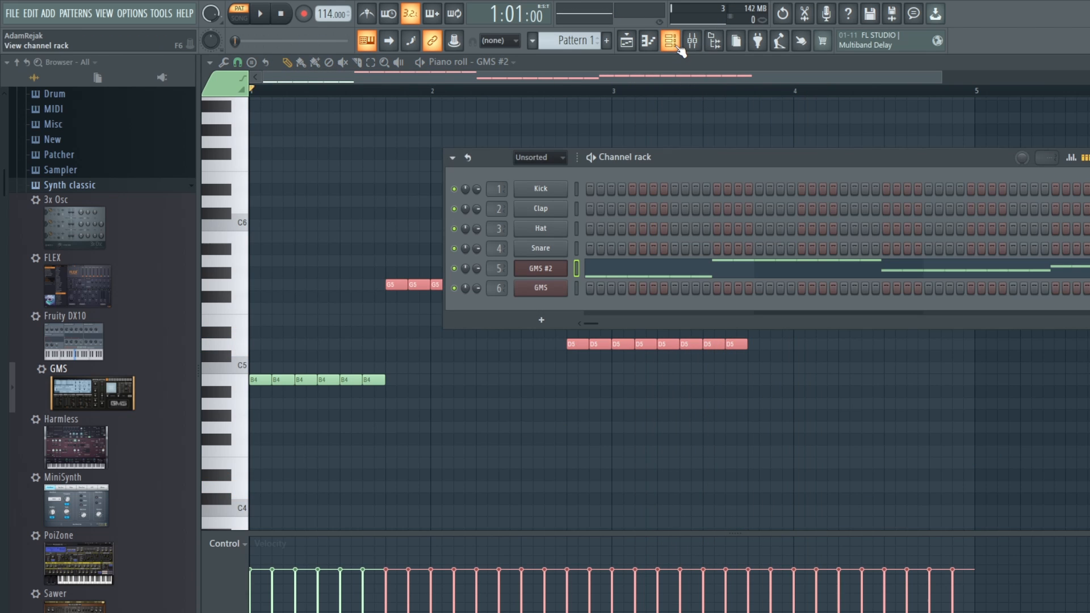
left_click(538, 278)
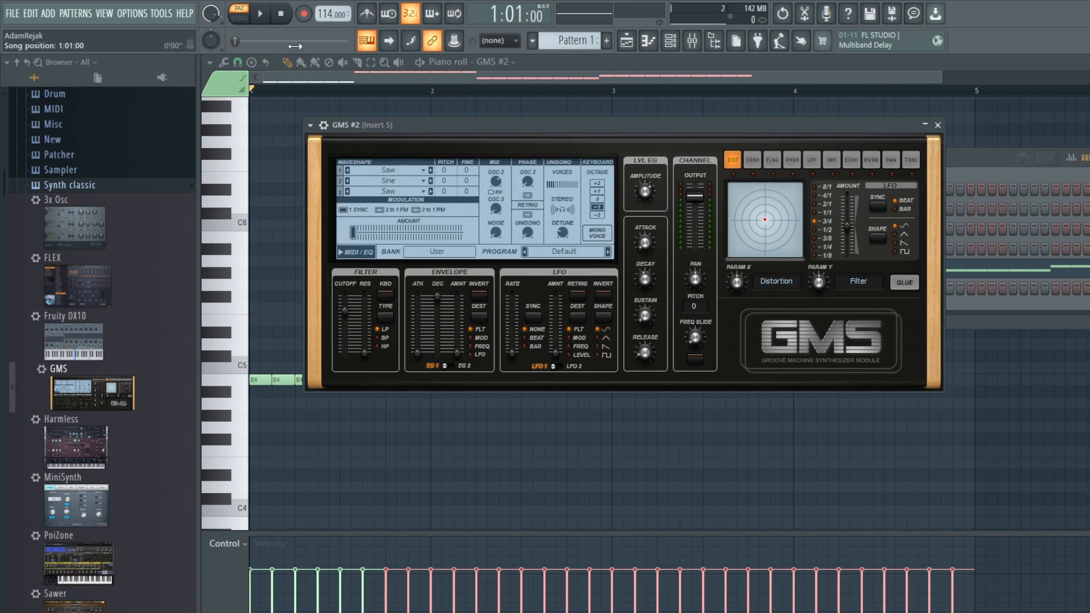
left_click(262, 14)
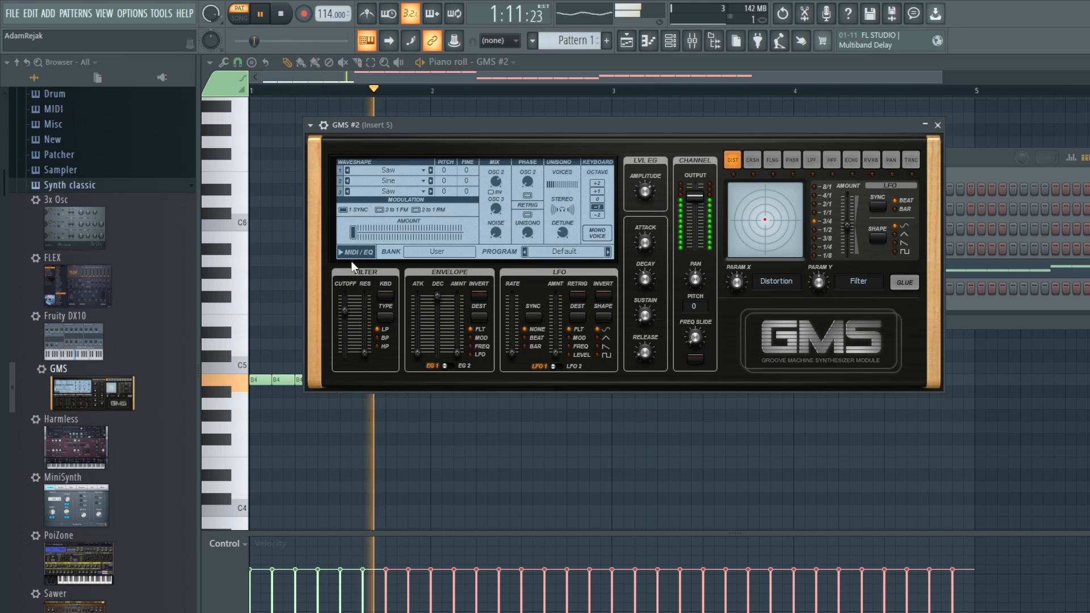
left_click_drag(362, 352, 364, 323)
left_click_drag(693, 196, 645, 185)
left_click_drag(365, 324, 345, 315)
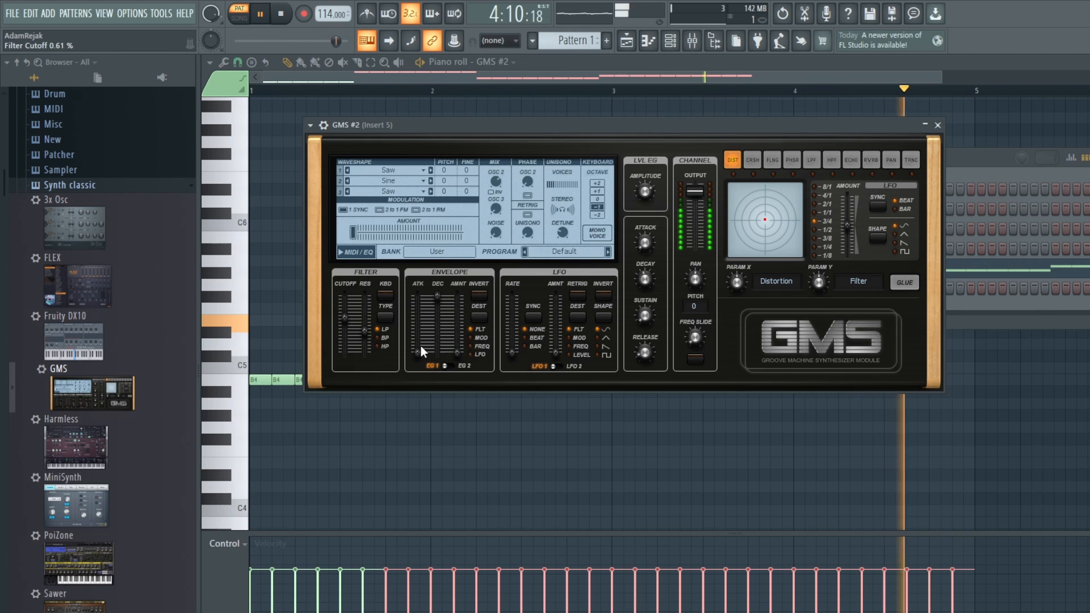
Step: Shape the GMS #2 filter envelope by setting the attack to 0.21% and the envelope amount to 0.29%
left_click_drag(420, 346, 439, 326)
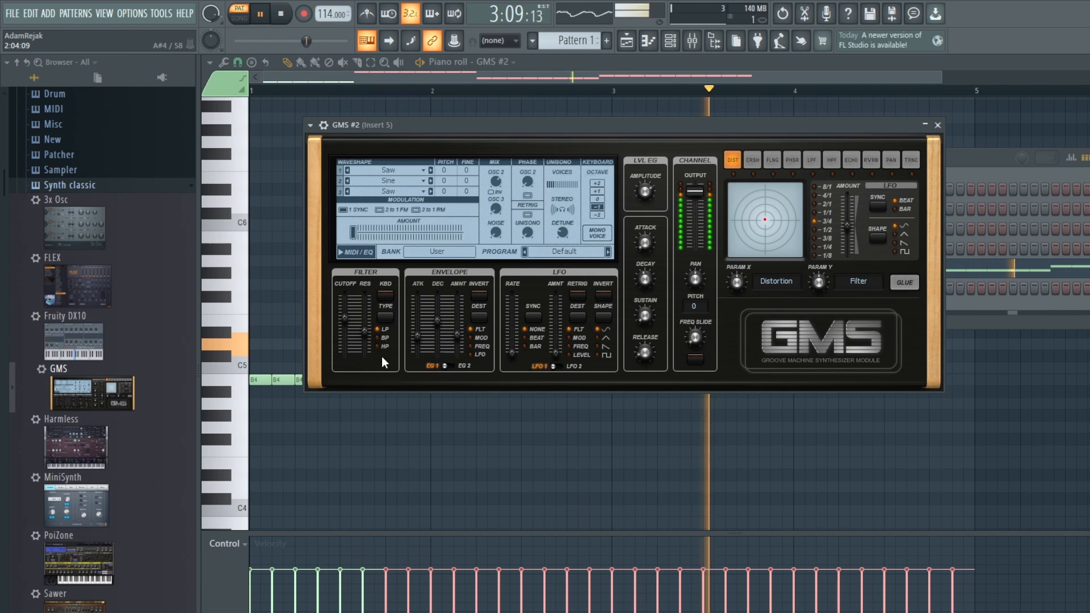
left_click_drag(421, 335, 421, 339)
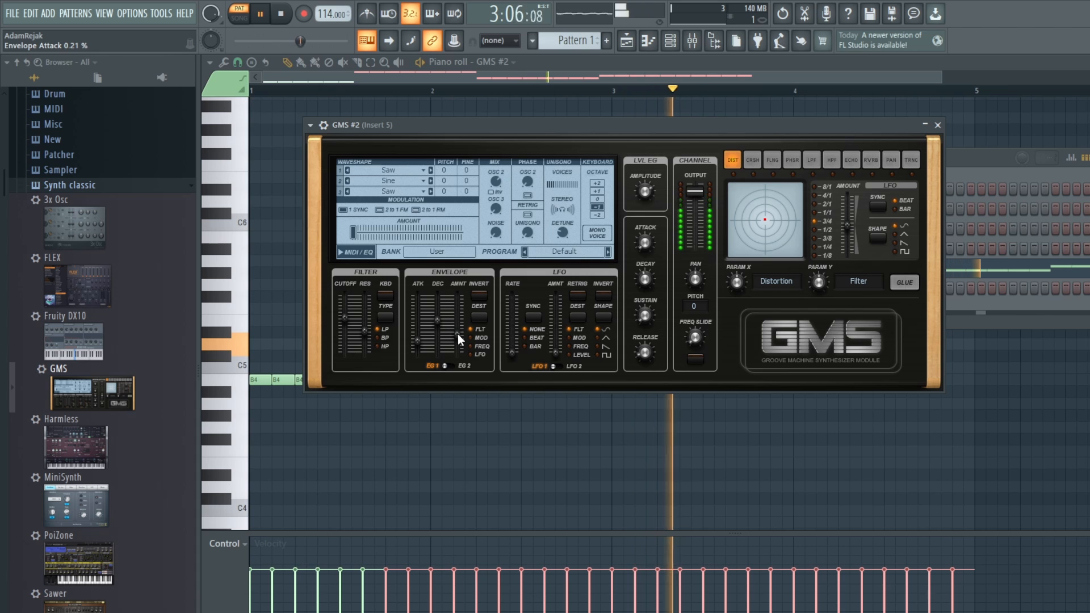
left_click_drag(457, 333, 458, 336)
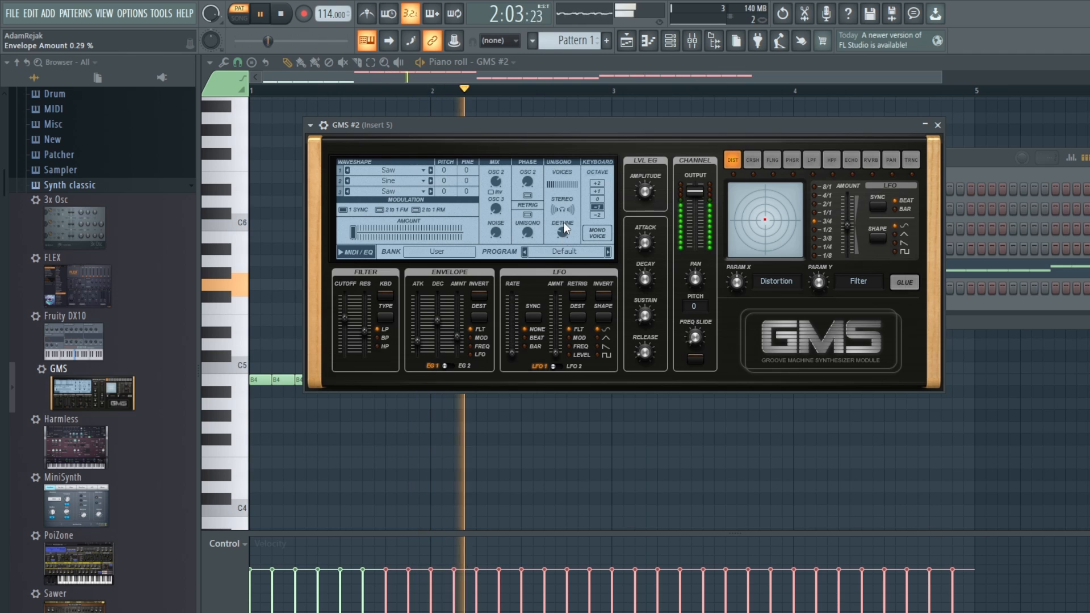
Step: Set the GMS #2 unison stereo to 0.31% and its keyboard octave to -2
left_click_drag(563, 210, 562, 209)
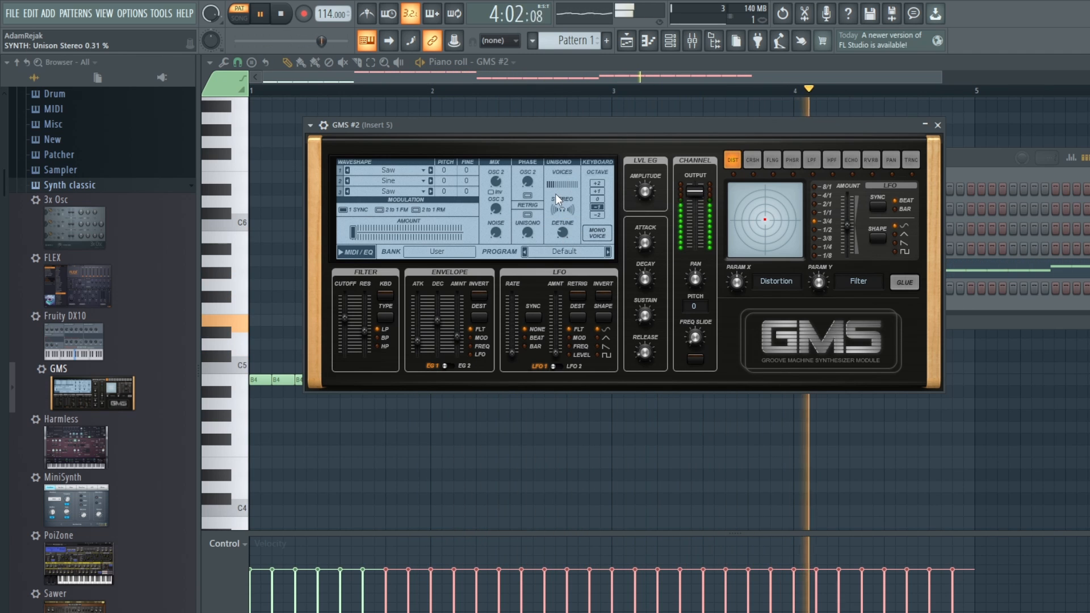
left_click(599, 216)
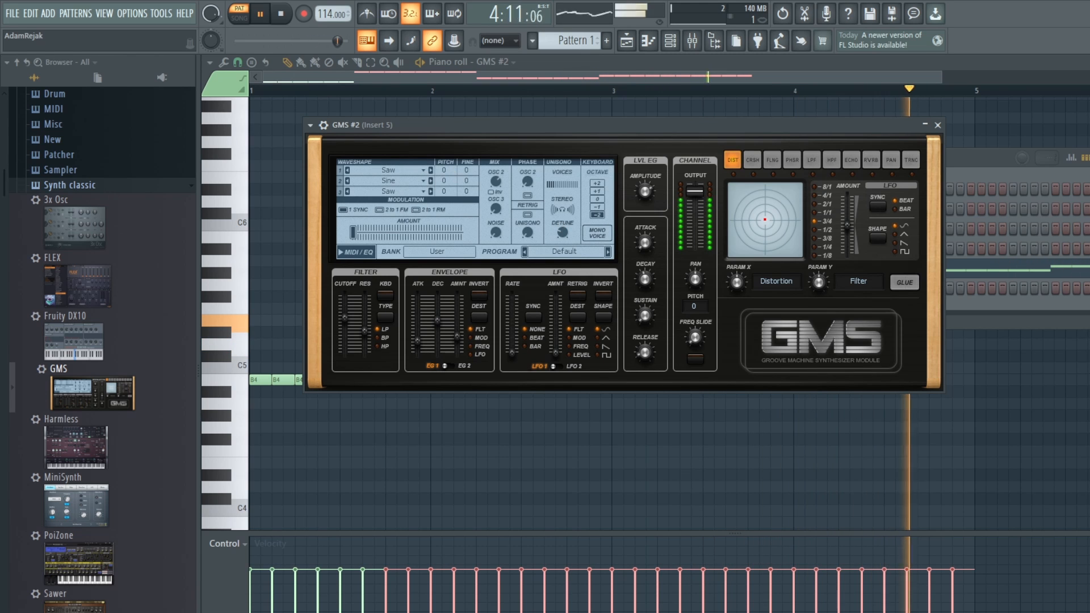
Step: Set the GMS #2 fine tuning to 4 on oscillator 1 and -4 on oscillator 2, and stop playback
scroll(468, 172, "up", 4)
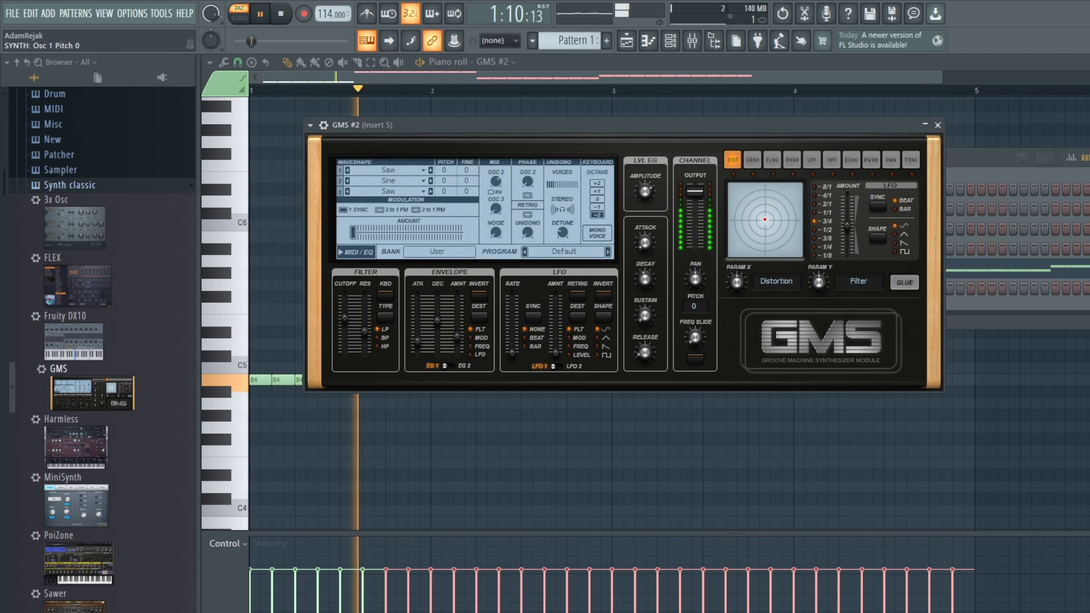
scroll(466, 180, "down", 3)
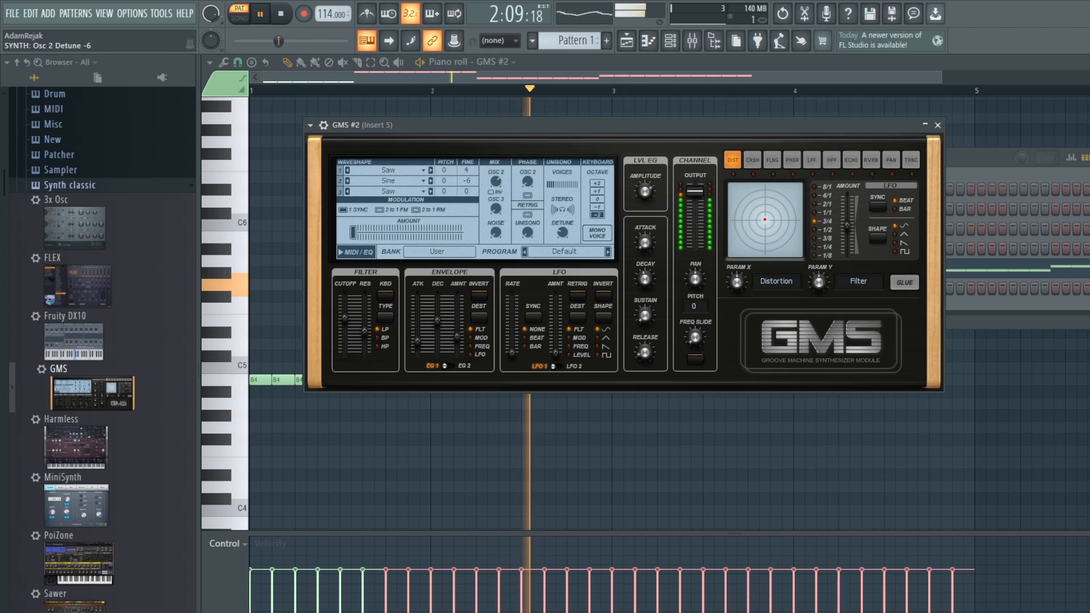
scroll(467, 180, "down", 1)
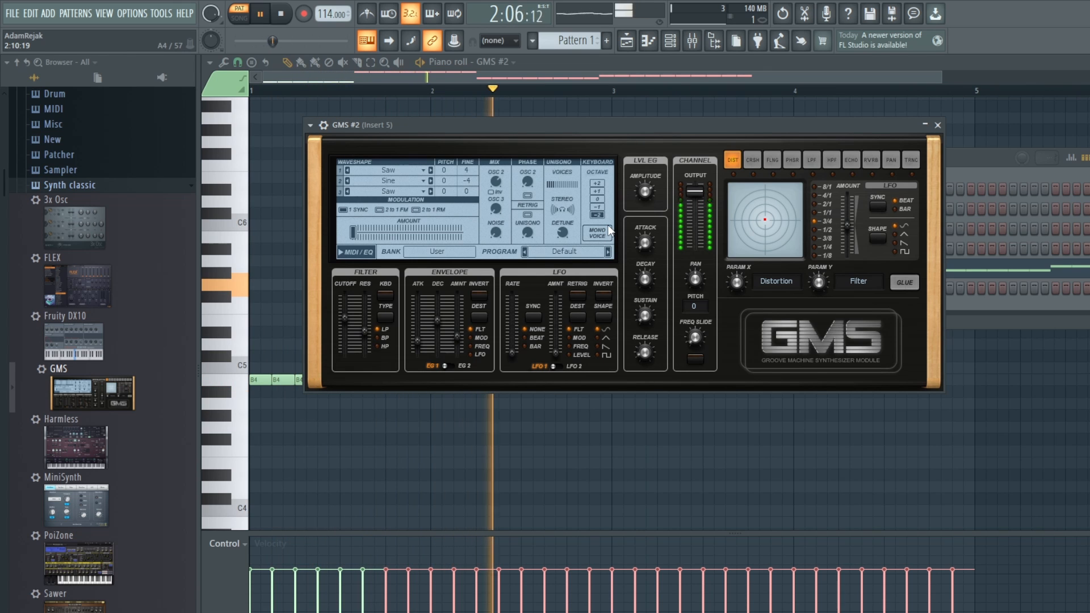
key("space")
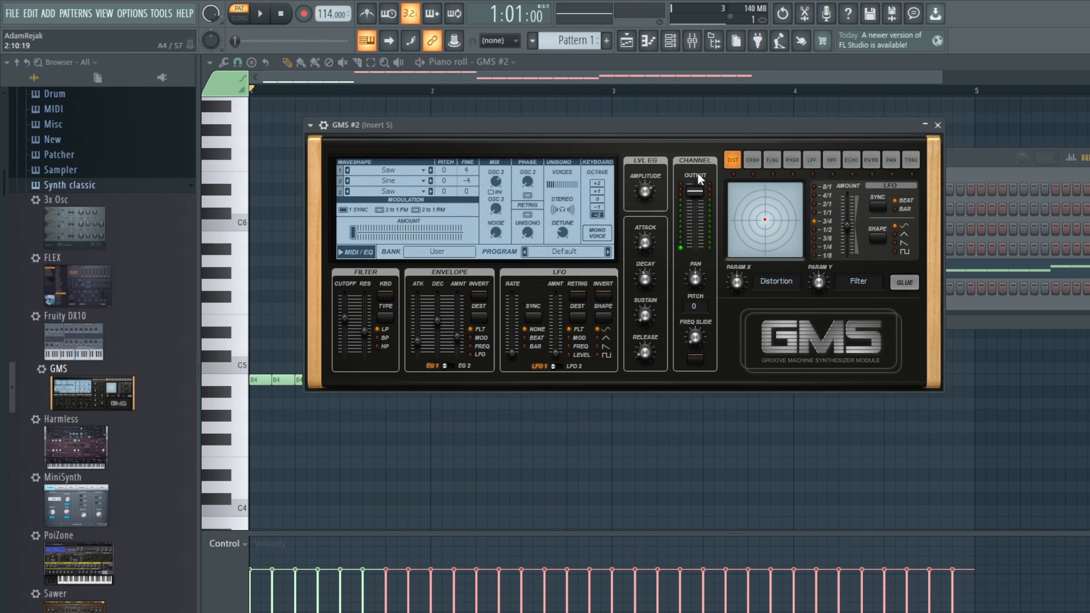
Step: Select all notes of the GMS #2 melody in Pattern 1 and copy them
left_click(670, 40)
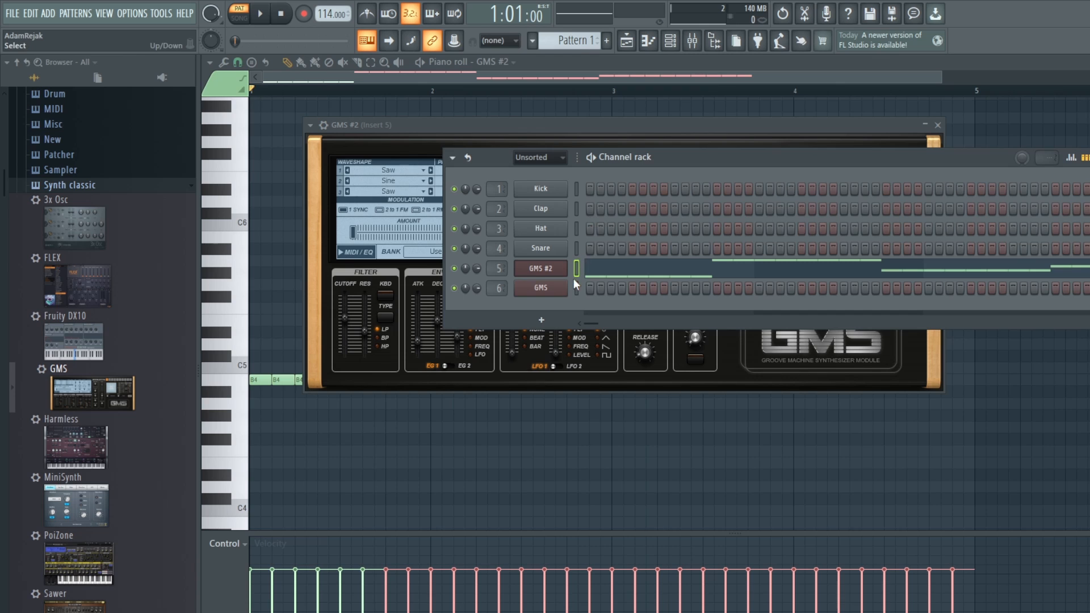
left_click(662, 271)
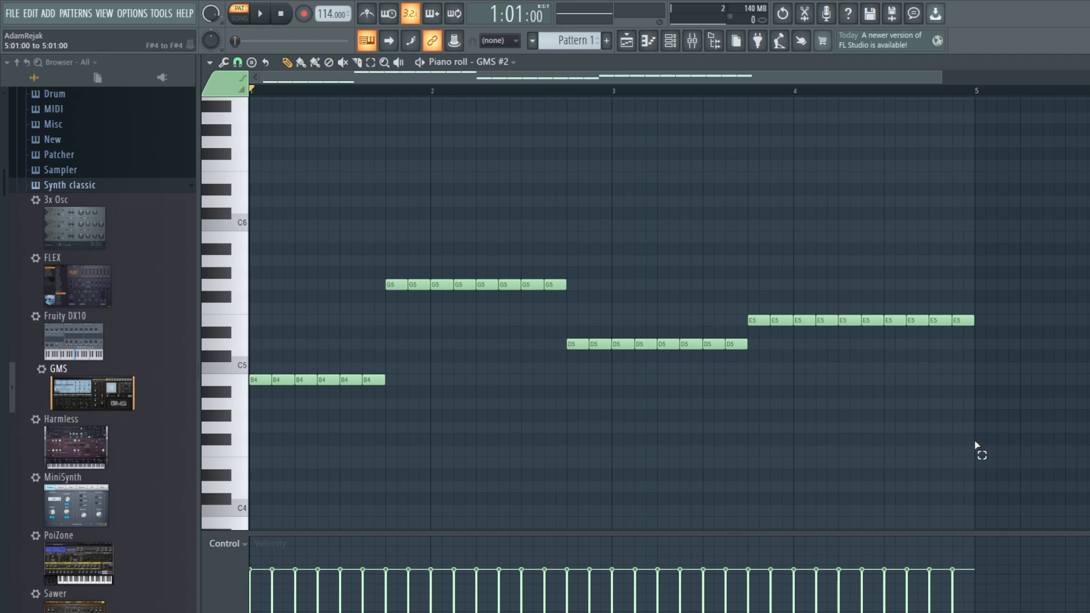
left_click_drag(977, 447, 237, 245)
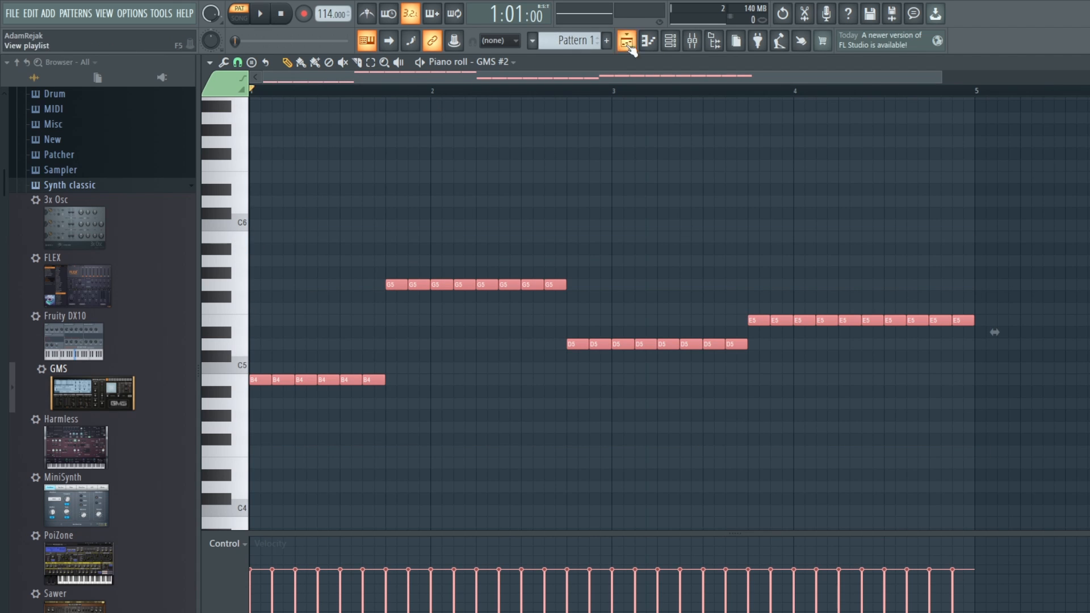
Step: Place Pattern 1 at bar 1 on Track 1 of the playlist and repeat it three times up to bar 17
left_click(670, 41)
left_click(627, 50)
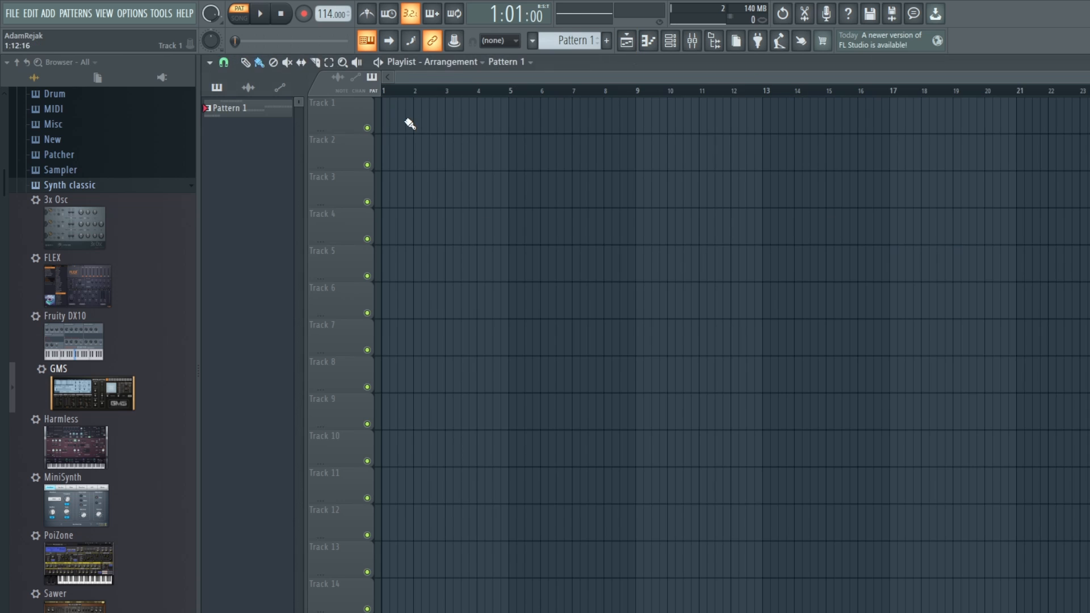
left_click(401, 120)
left_click_drag(461, 120, 438, 119)
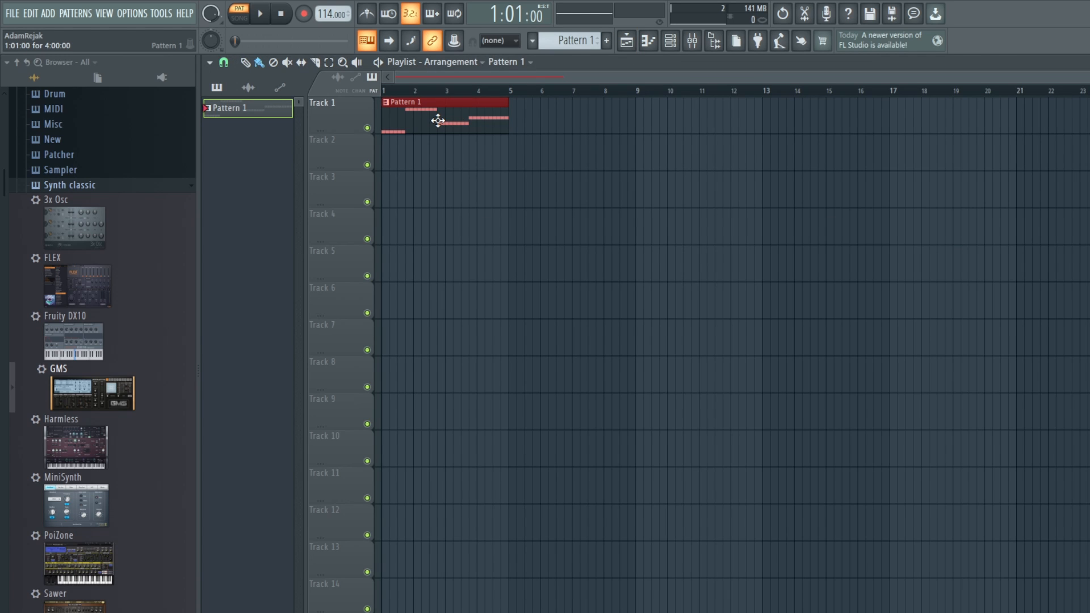
key("ctrl+b")
key("ctrl+b")
key("ctrl+b")
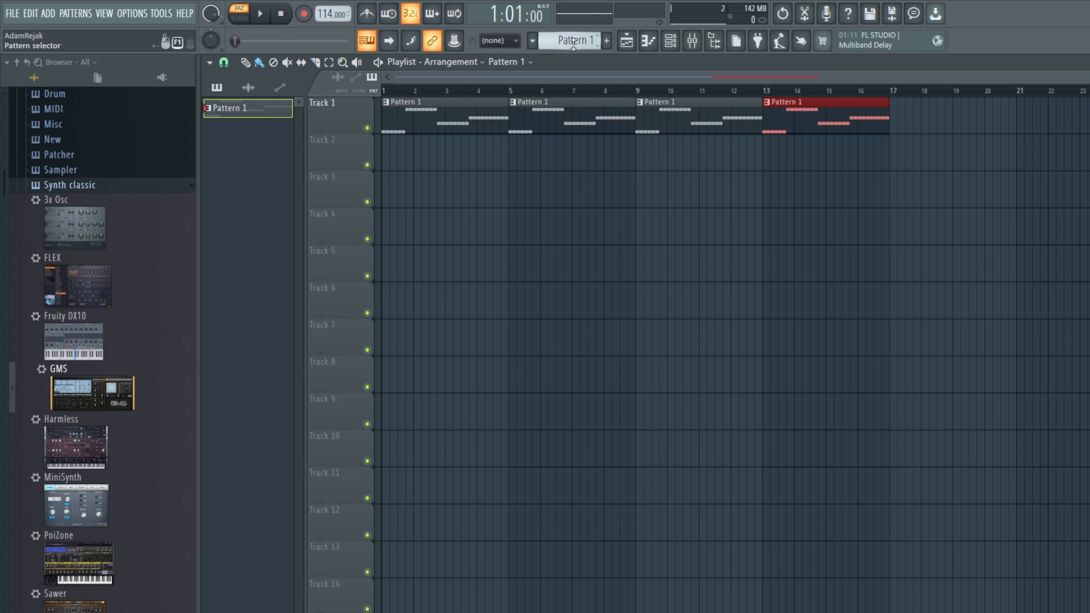
Step: Paste the copied melody into the GMS channel of Pattern 2 and glue each repeated-note run into one long note
scroll(585, 41, "up", 1)
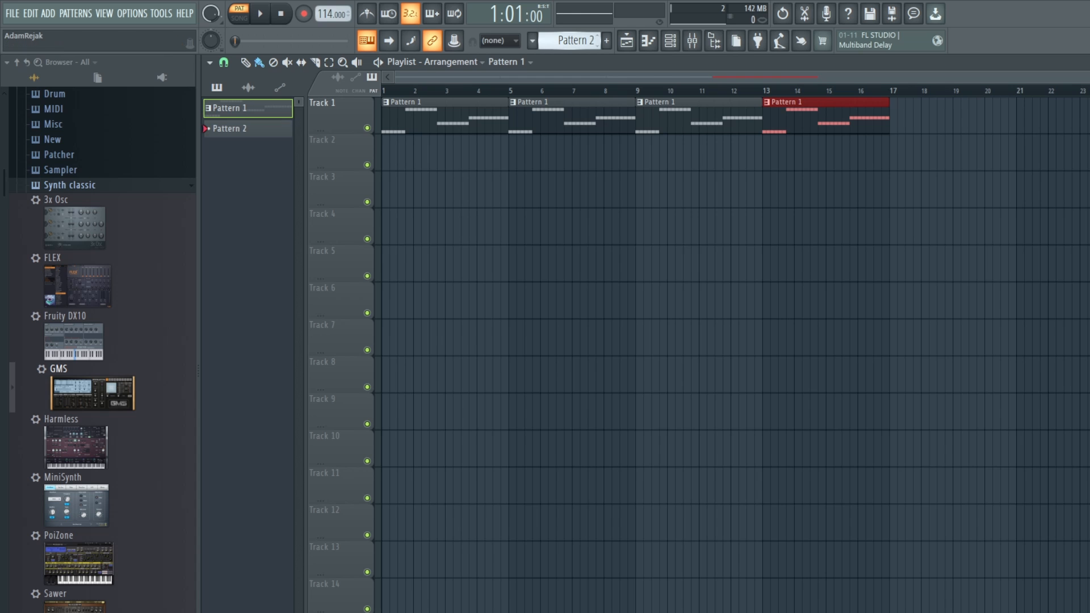
left_click(671, 41)
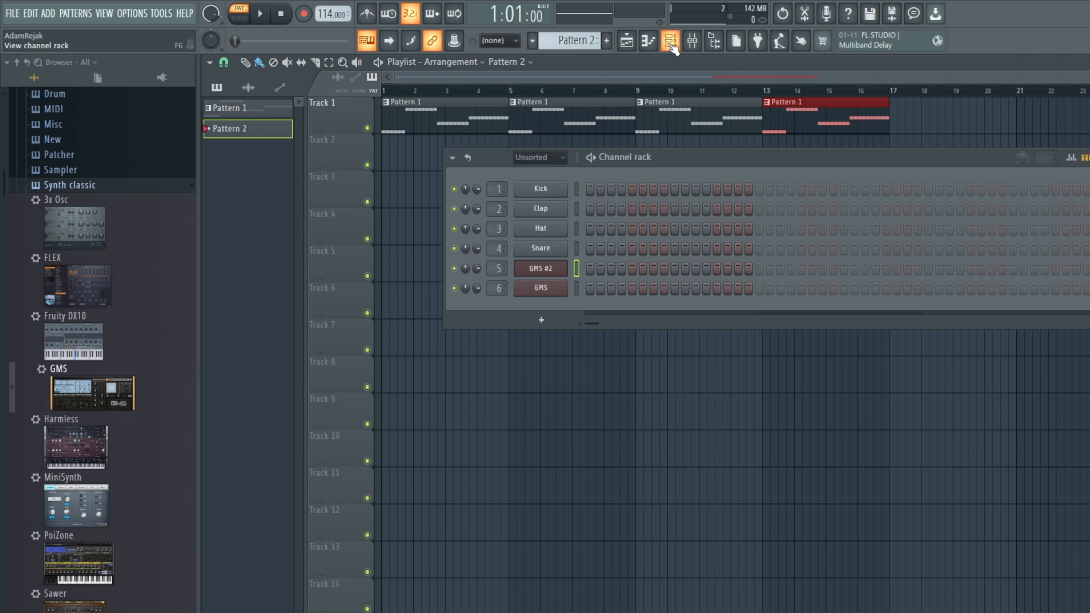
left_click(546, 295)
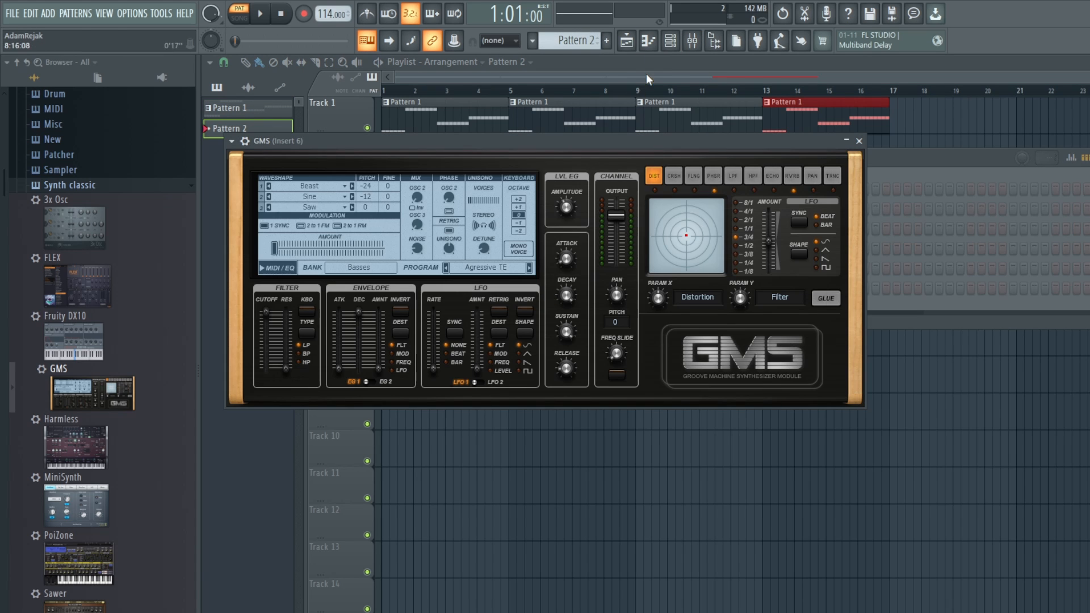
left_click(966, 173)
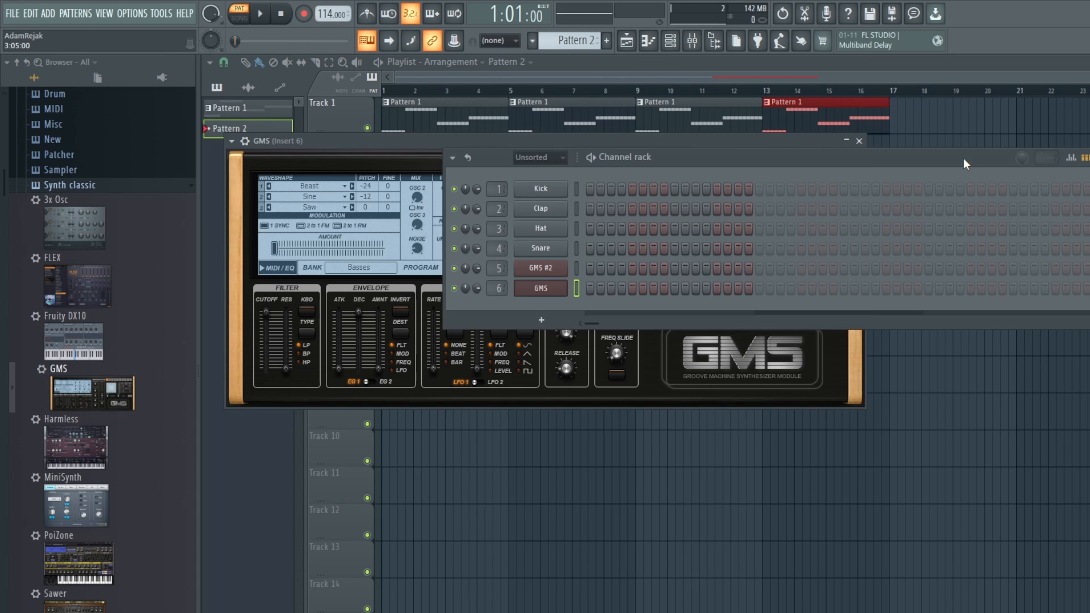
left_click(649, 46)
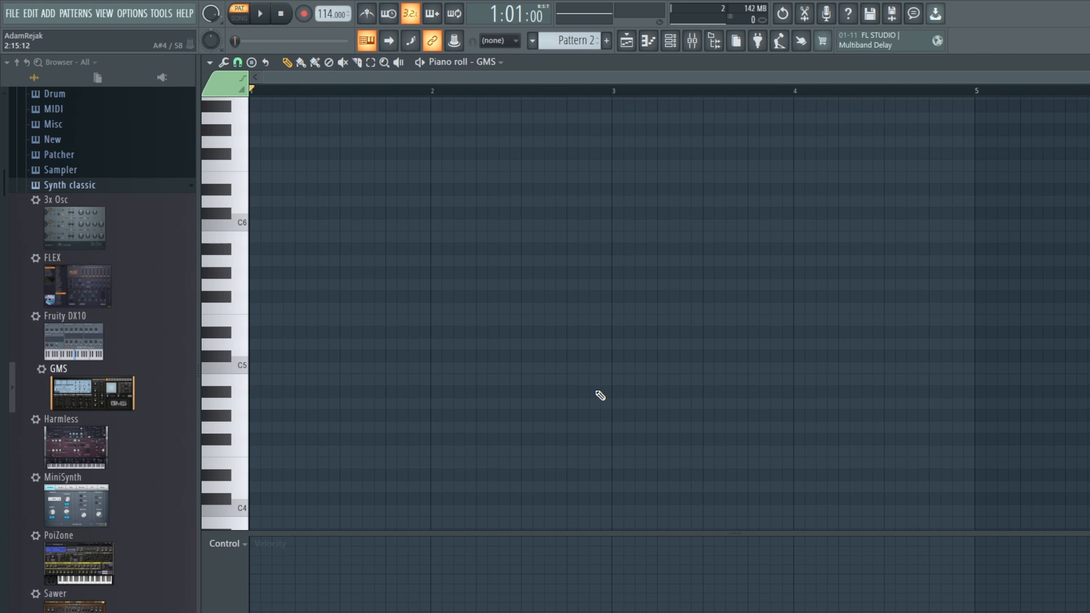
key("ctrl+v")
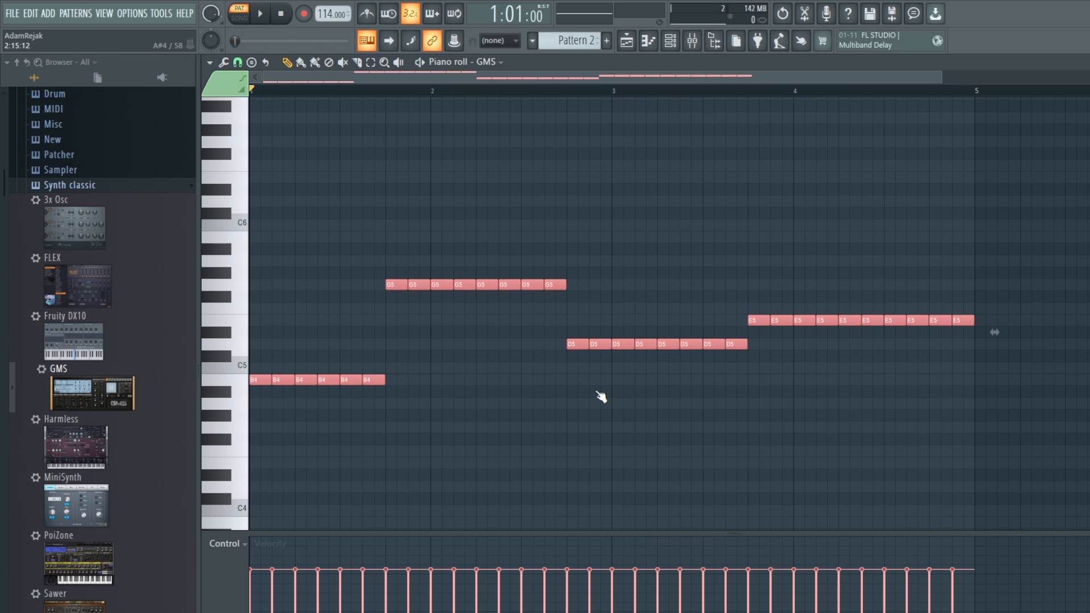
key("ctrl+g")
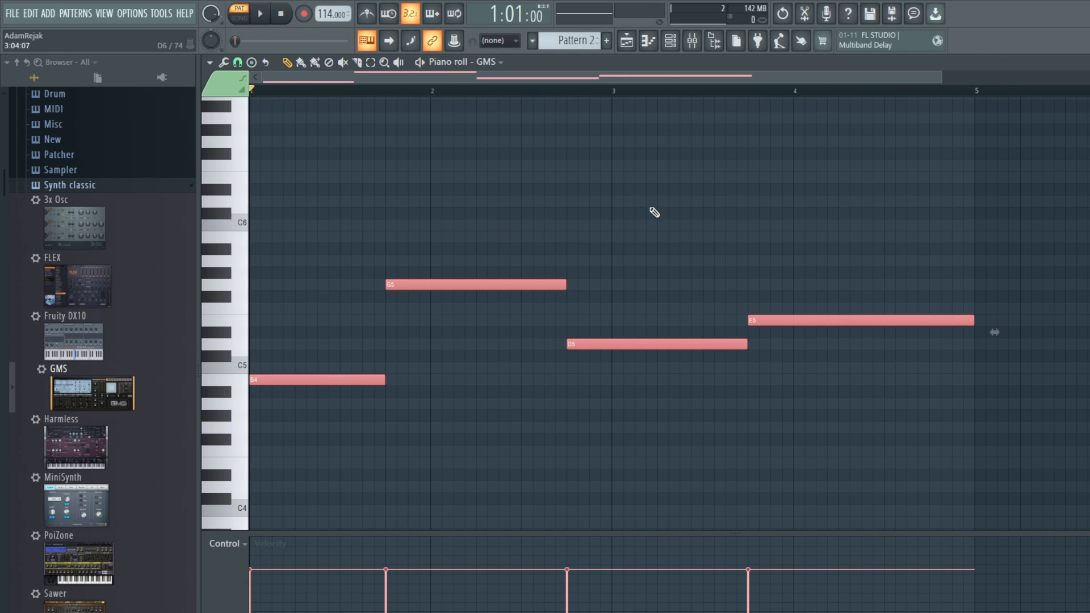
Step: Place Pattern 2 at bar 1 on Track 2 of the playlist and repeat it three times up to bar 17
left_click(675, 42)
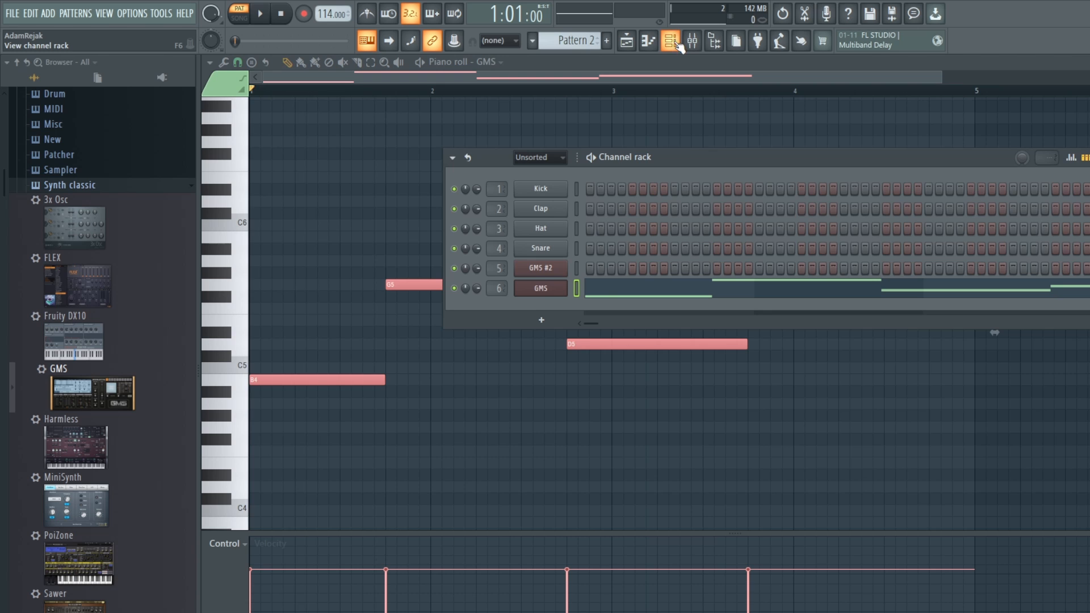
left_click(647, 43)
left_click(670, 41)
left_click(626, 41)
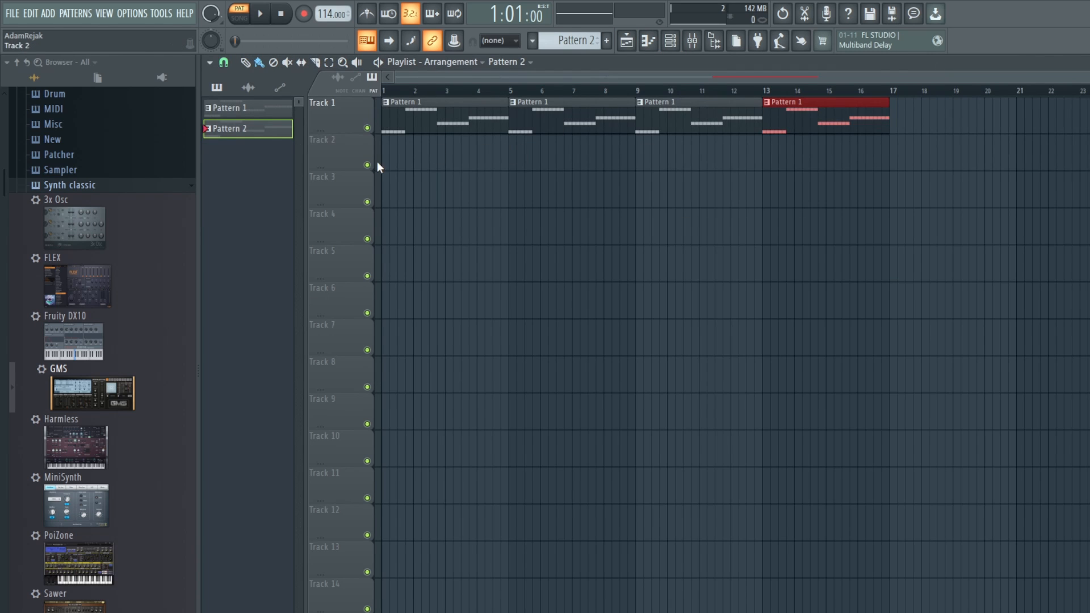
left_click_drag(404, 159, 397, 151)
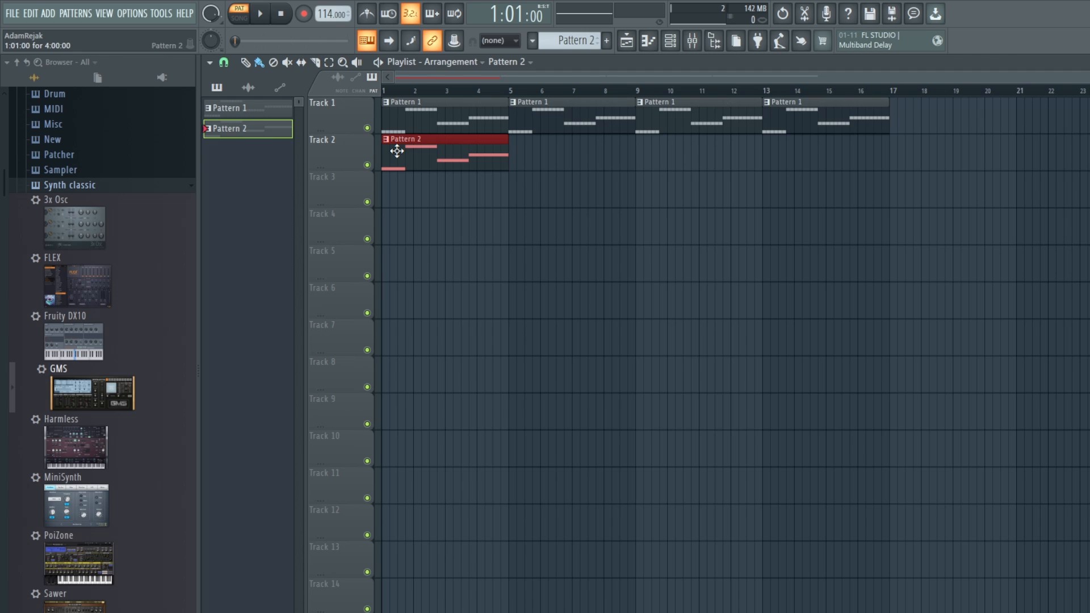
key("ctrl+b")
key("ctrl+b")
key("ctrl+b")
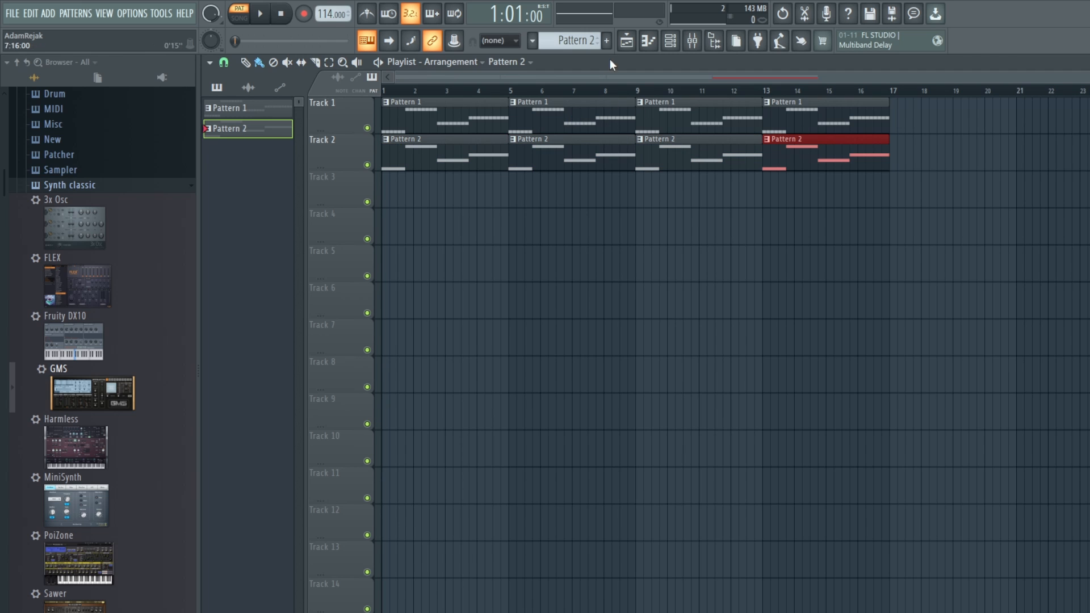
Step: Load the Default preset from the User bank into the GMS channel and start playback of Pattern 2
left_click(679, 45)
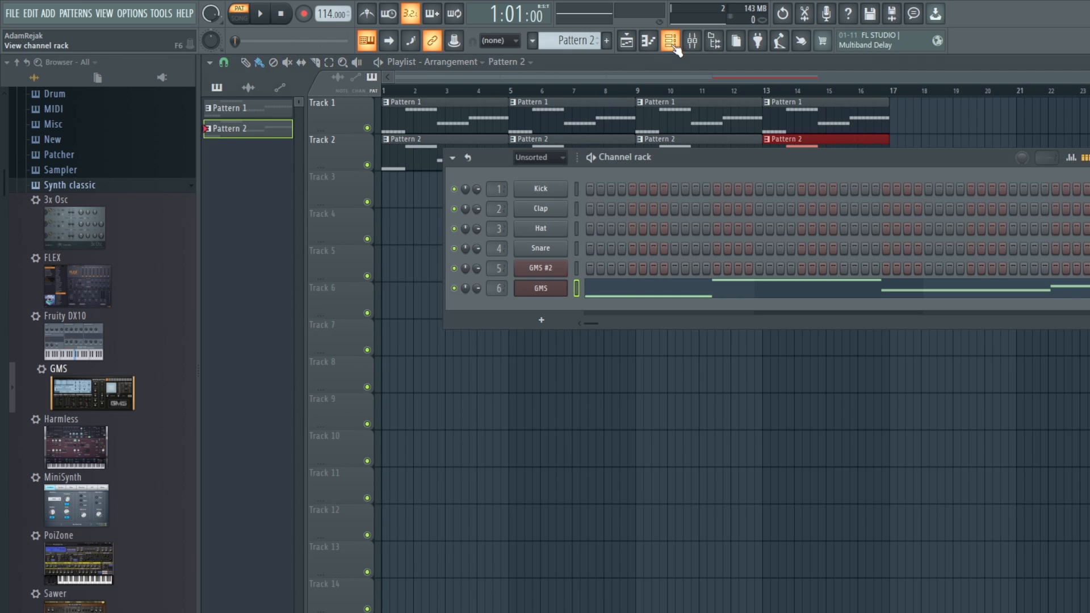
left_click(541, 291)
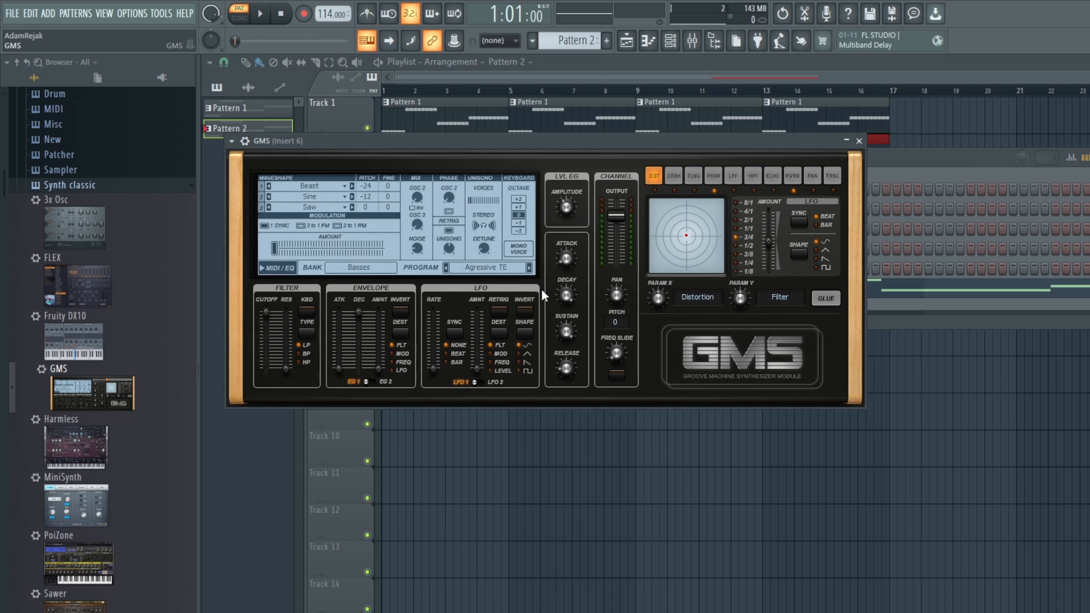
left_click(369, 267)
left_click(426, 325)
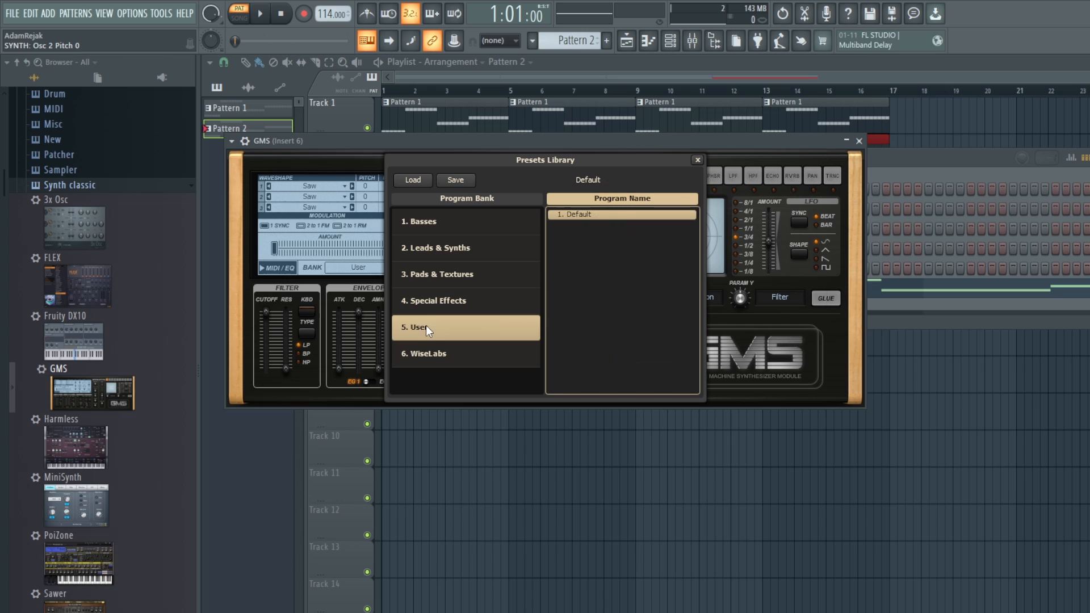
left_click(697, 161)
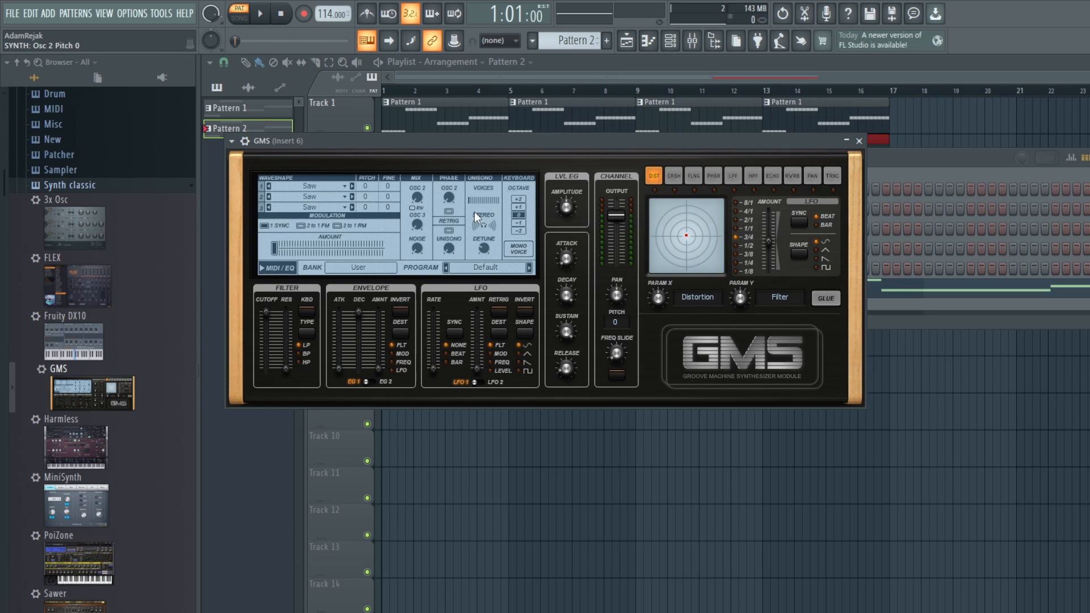
key("space")
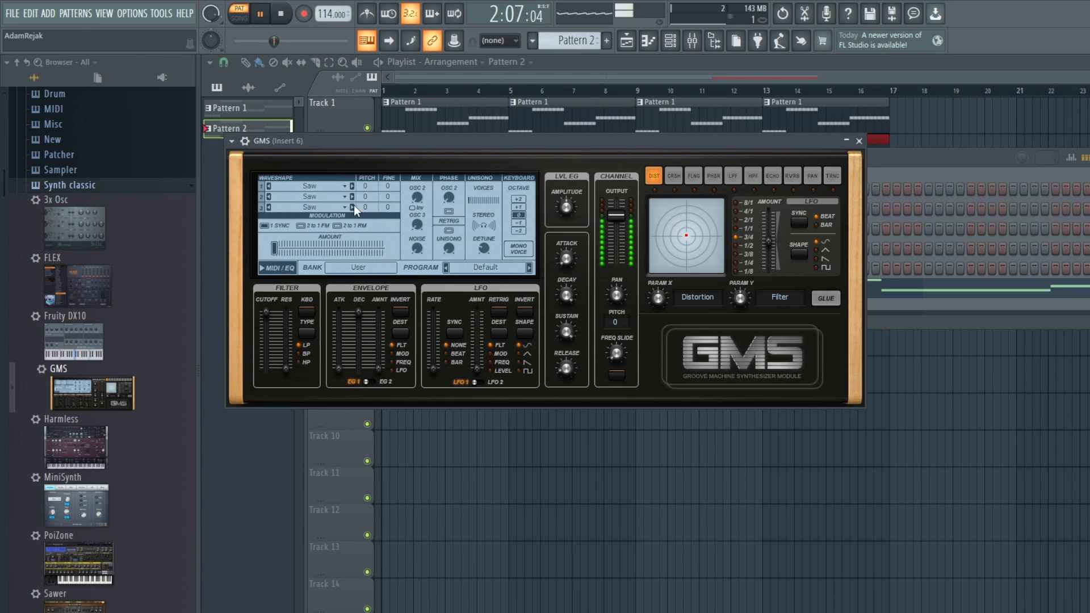
Step: Set the GMS unison voices to 8, raise the unison detune slightly and stop playback
left_click(482, 200)
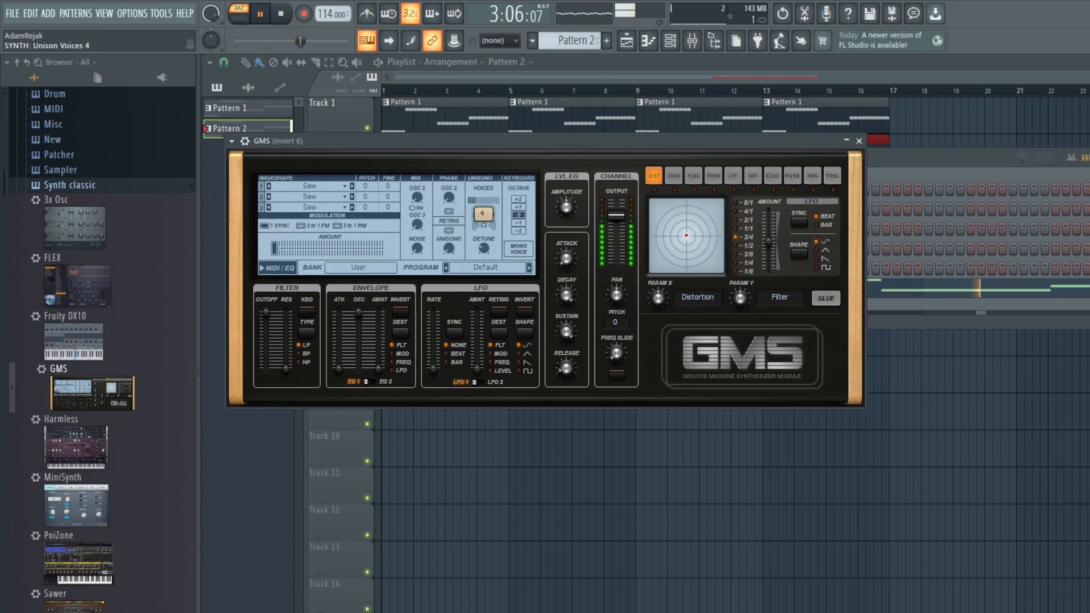
left_click_drag(482, 201, 482, 191)
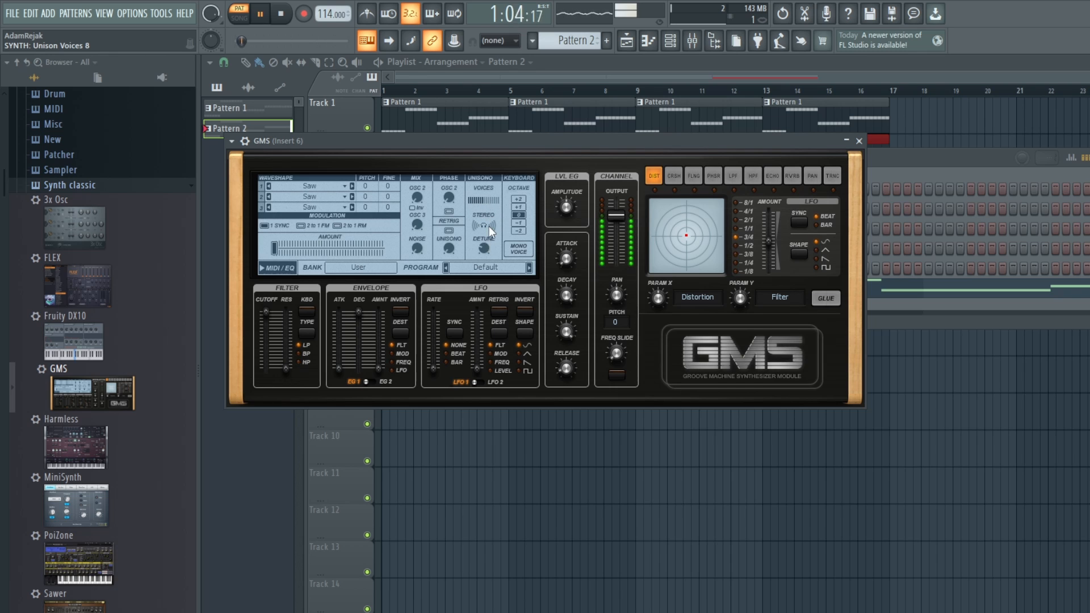
left_click(484, 247)
left_click_drag(485, 247, 484, 238)
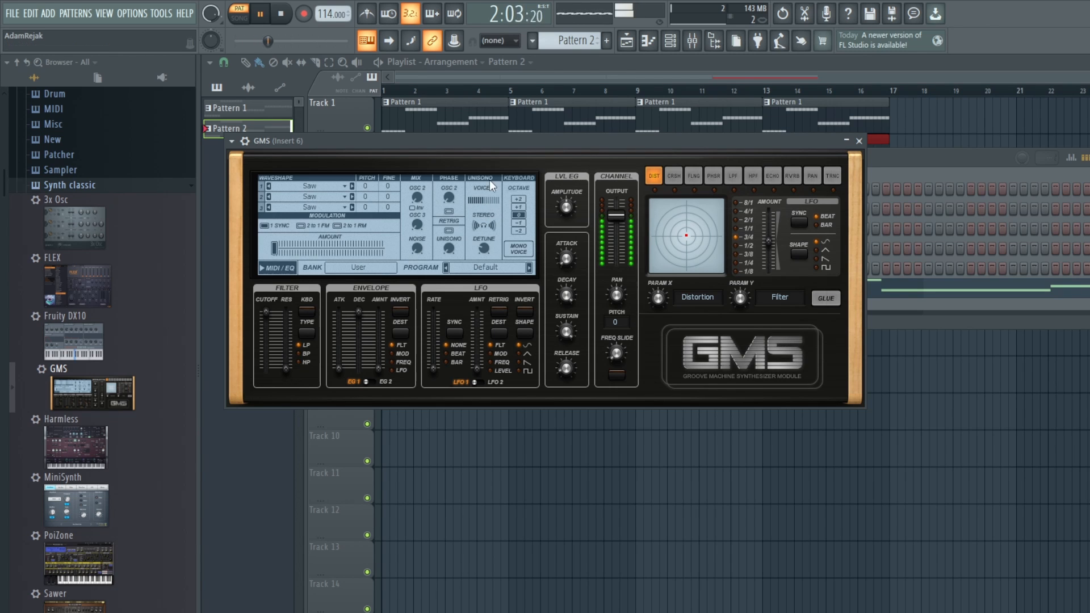
key("space")
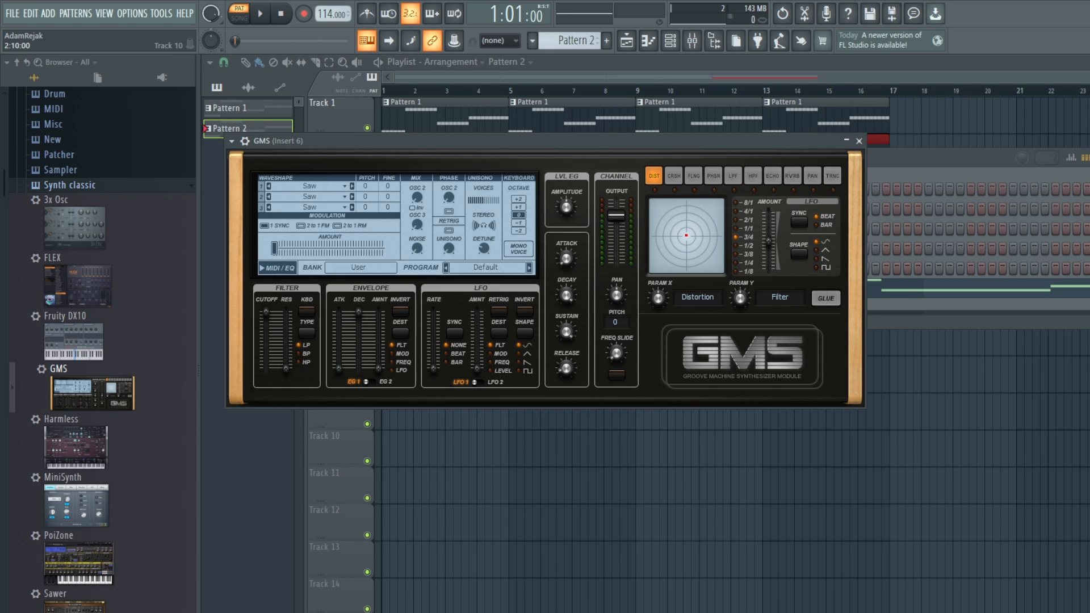
Step: Set oscillator 2's pitch to 12 and balance its mix level while Pattern 2 plays
left_click_drag(366, 197, 418, 201)
key("space")
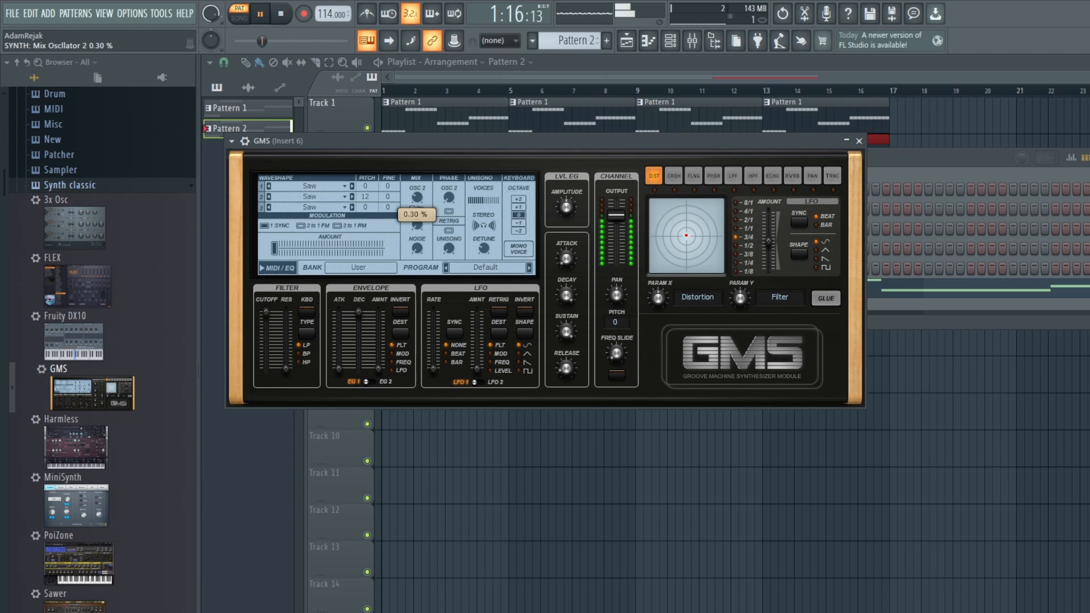
left_click_drag(418, 200, 418, 195)
left_click_drag(418, 196, 419, 198)
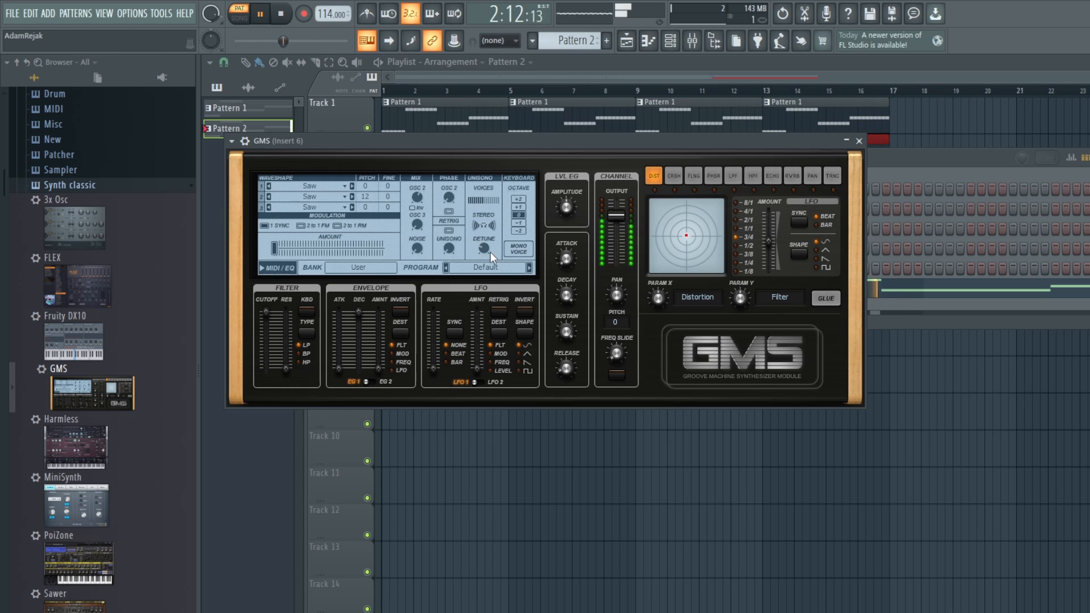
Step: Set the unison detune to 0.26 %, the filter cutoff to 0.86 % and raise the filter resonance slightly
left_click_drag(489, 252, 490, 253)
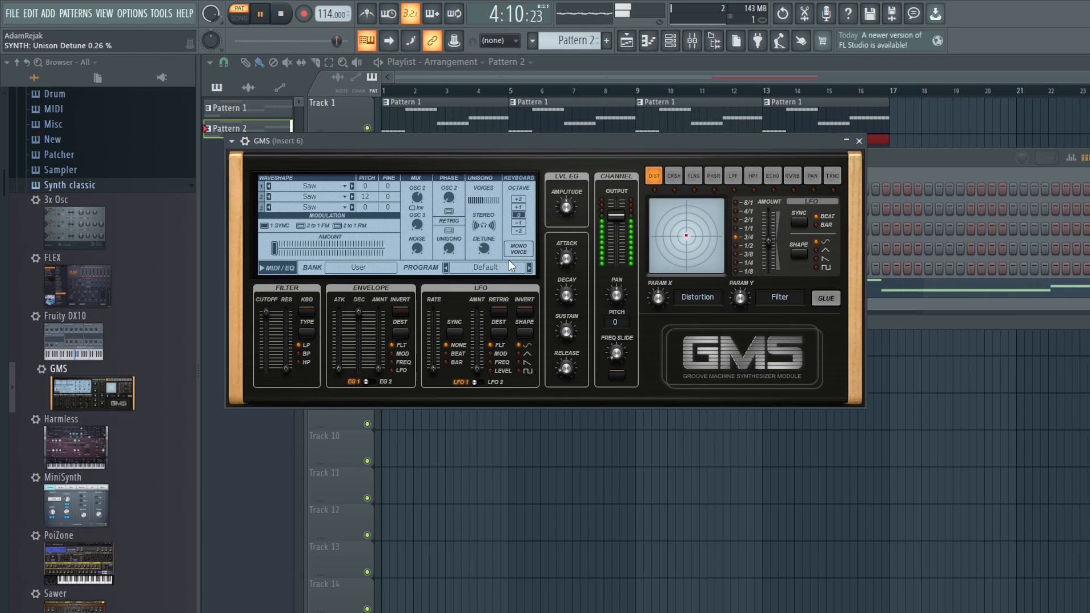
left_click_drag(267, 313, 266, 317)
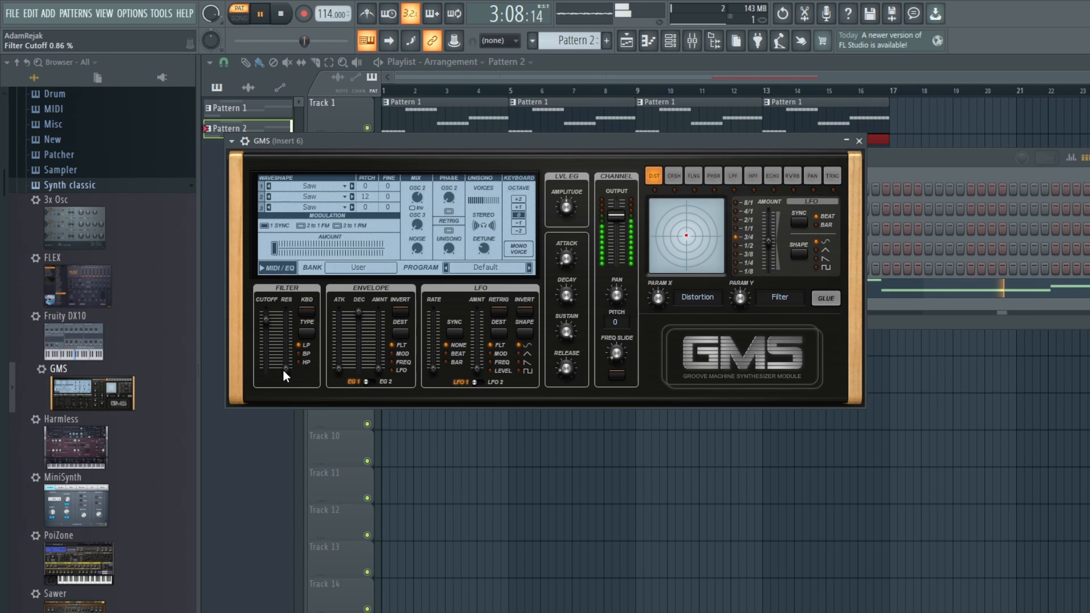
left_click_drag(284, 370, 285, 361)
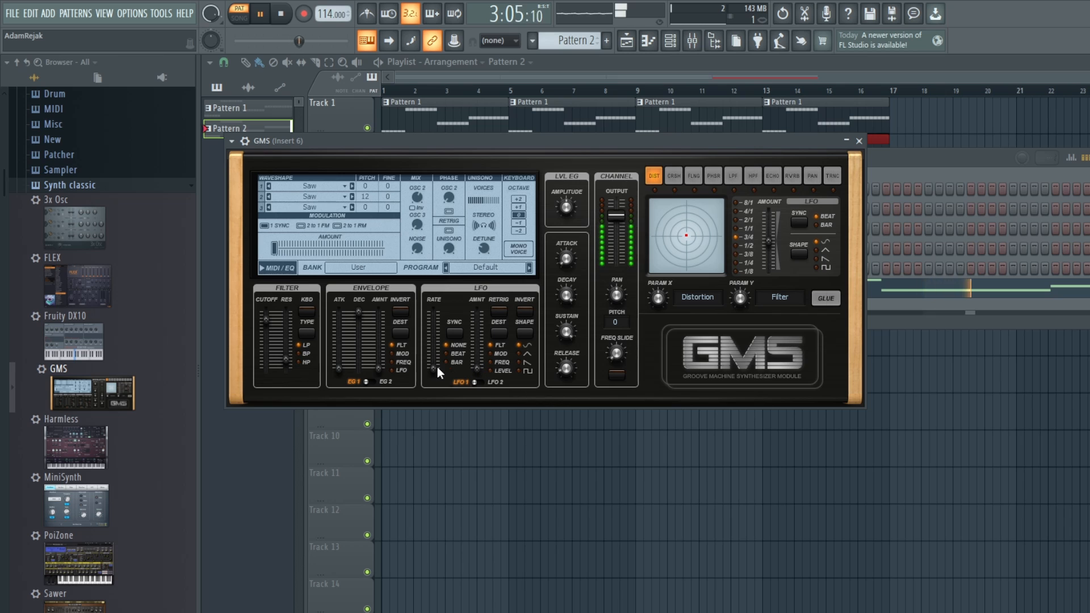
Step: Raise LFO 1's rate, switch it to the triangle shape and set its amount to 0.70 %
left_click_drag(429, 376, 428, 351)
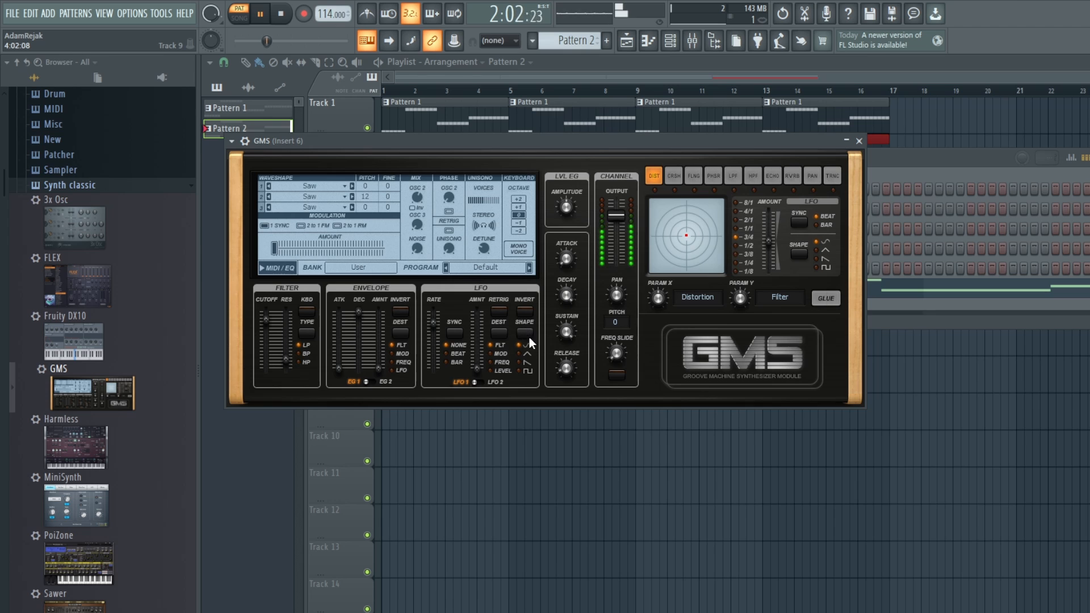
left_click(520, 353)
left_click_drag(483, 369, 482, 344)
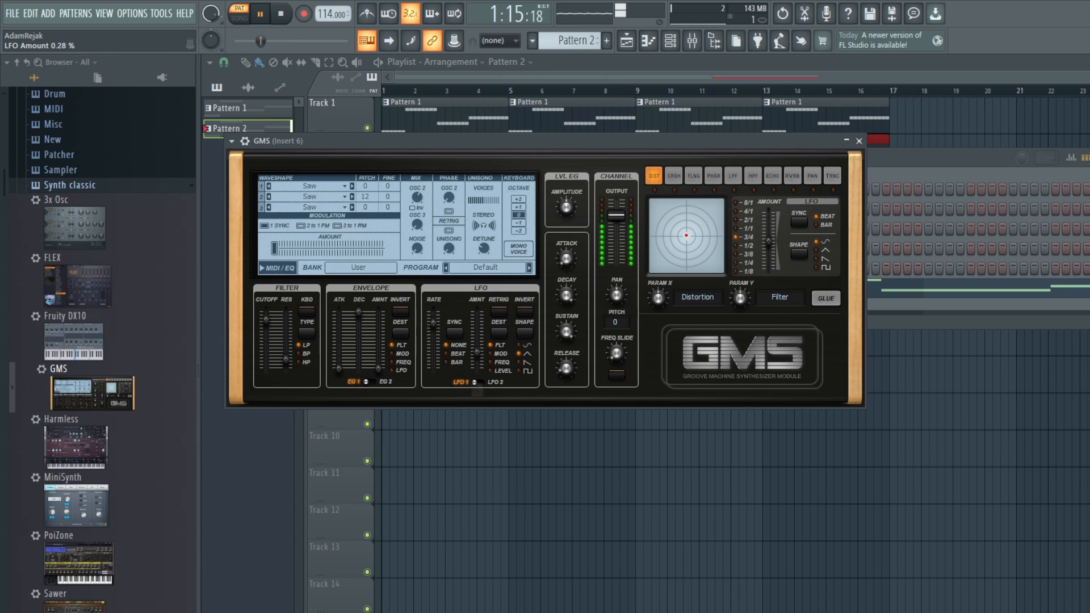
left_click_drag(477, 354, 477, 336)
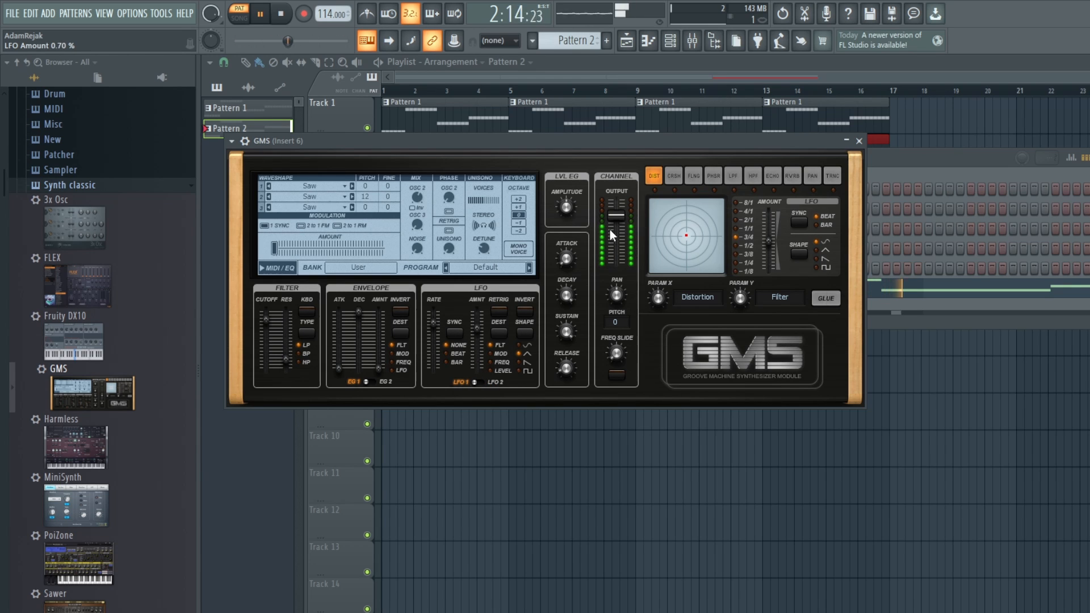
Step: Raise the GMS channel output to 8.4 dB, reduce the LFO amount and stop playback
left_click_drag(613, 216, 613, 209)
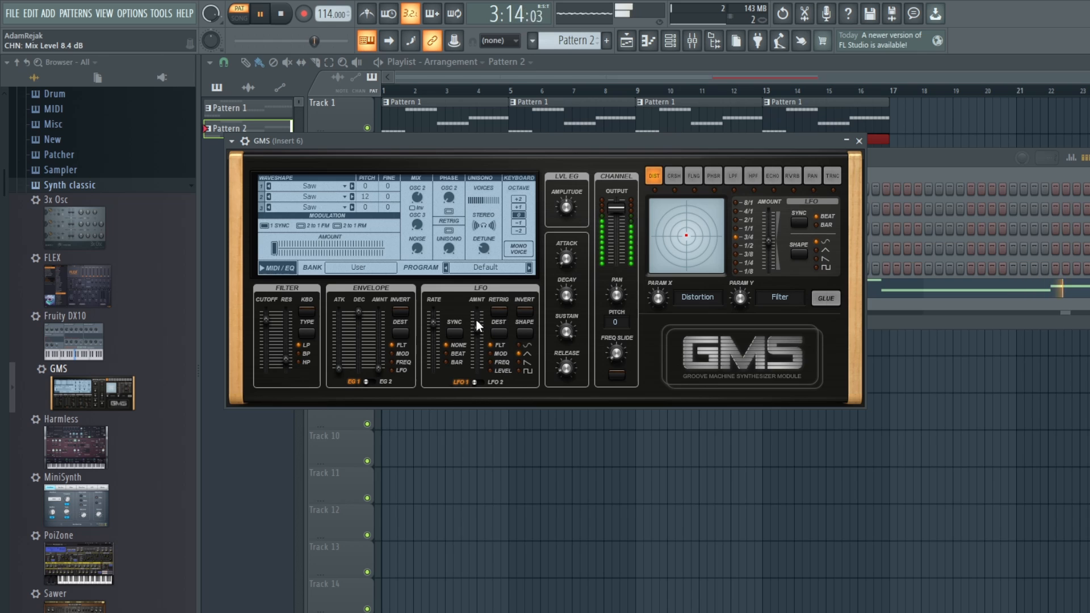
left_click_drag(476, 321, 477, 348)
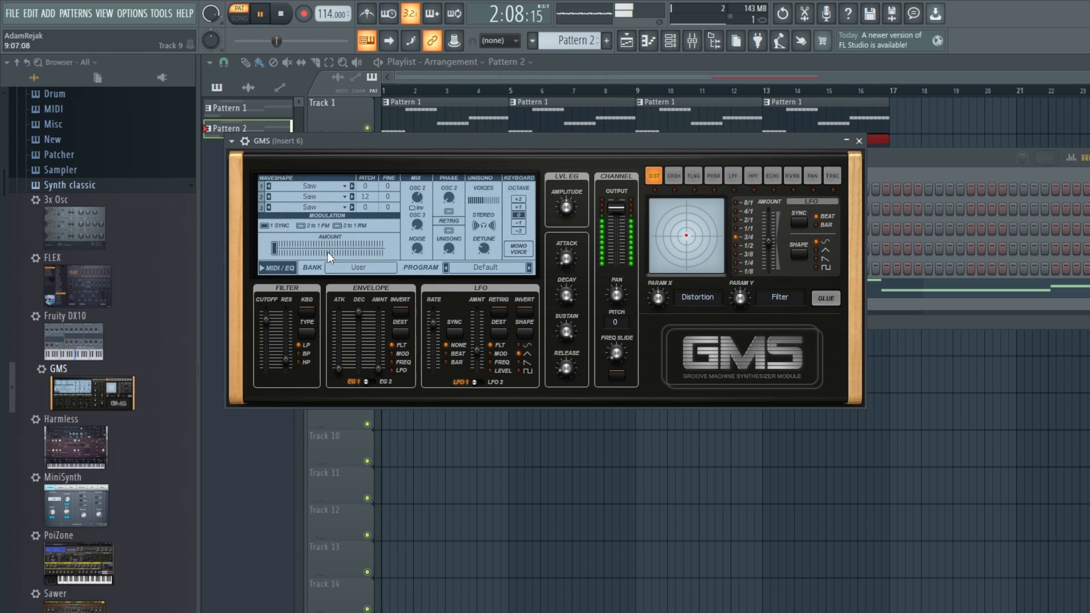
key("space")
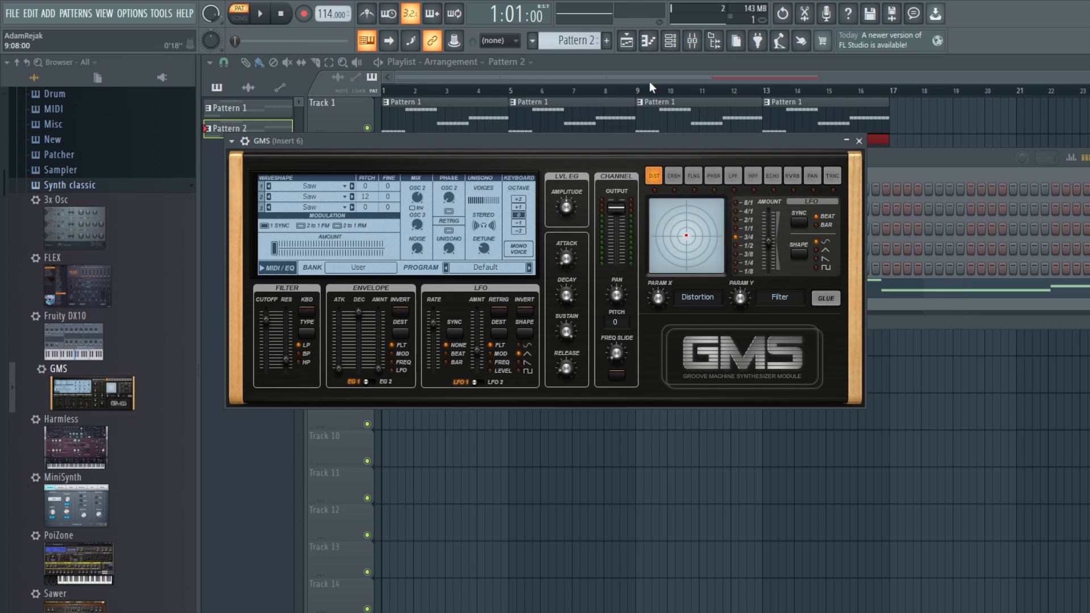
Step: In the GMS piano roll of Pattern 2, duplicate all four long notes seven semitones higher, starting at F#5, and audition the result
left_click(670, 72)
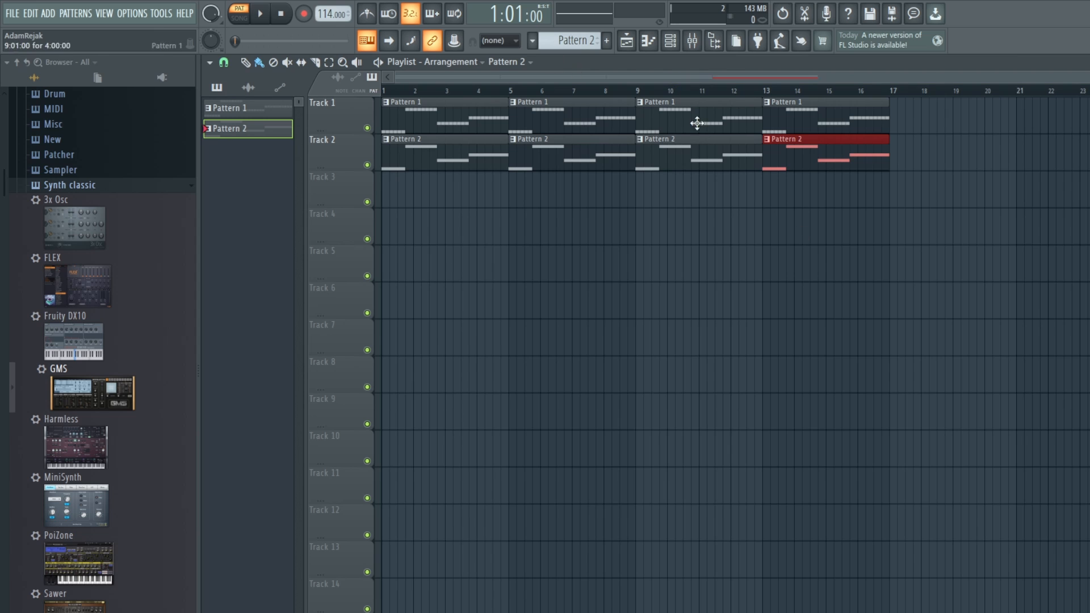
left_click(674, 44)
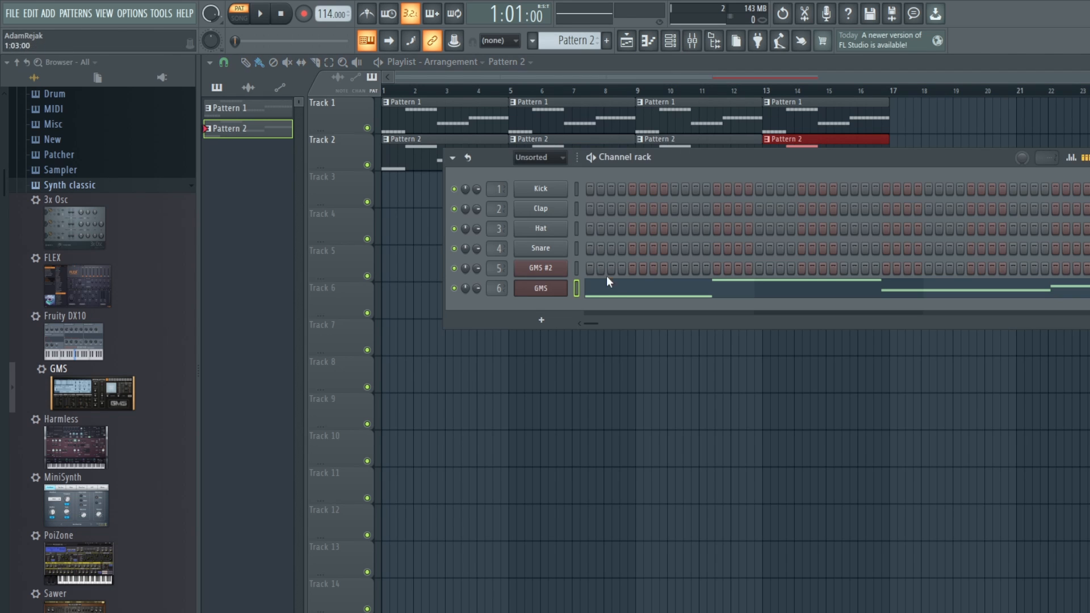
left_click(633, 293)
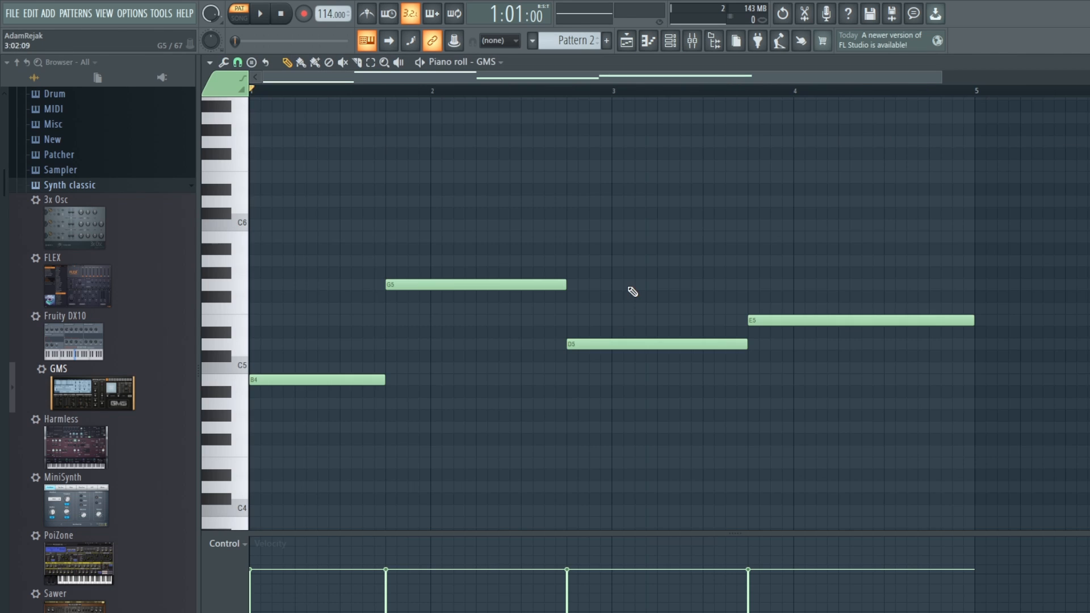
left_click_drag(922, 446, 259, 206)
left_click_drag(266, 381, 254, 292)
left_click_drag(252, 297, 252, 299)
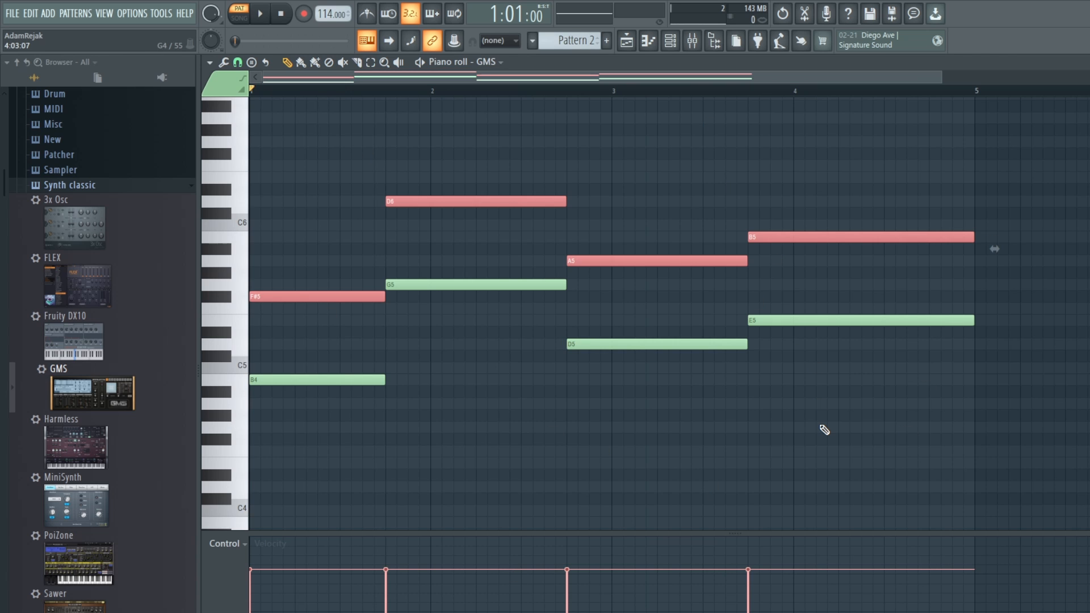
key("space")
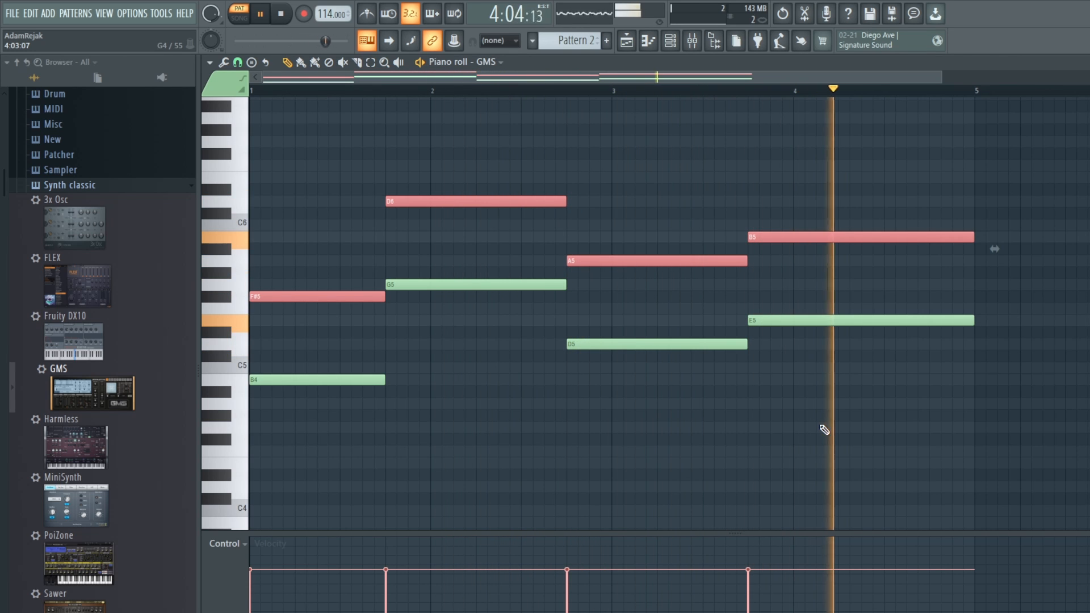
key("space")
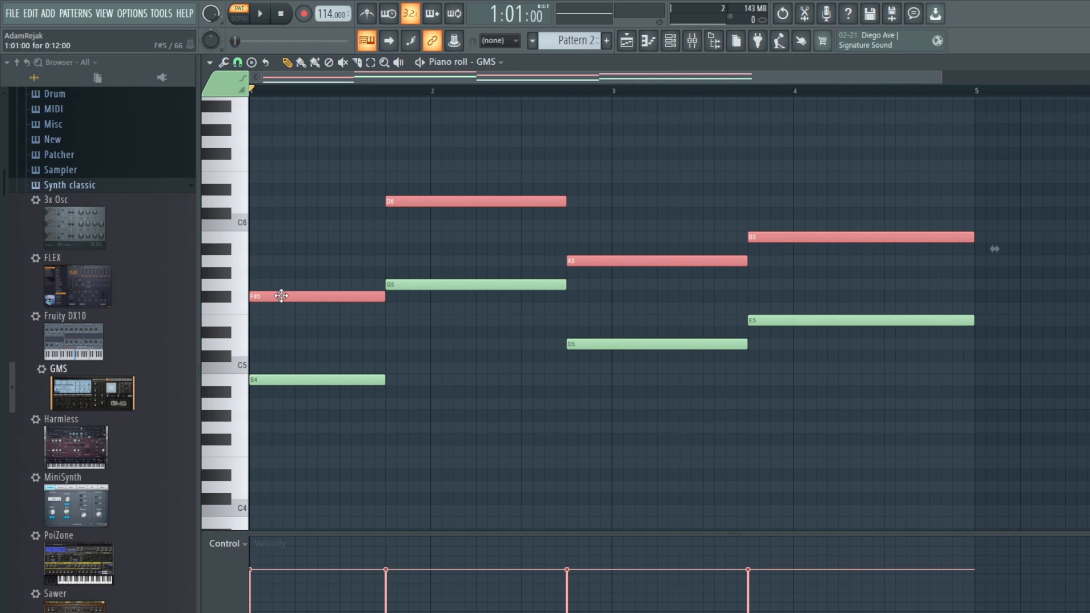
Step: Duplicate the upper note line four semitones lower, starting at D5, to add a middle voice, and audition it briefly
left_click_drag(281, 296, 278, 339)
key("space")
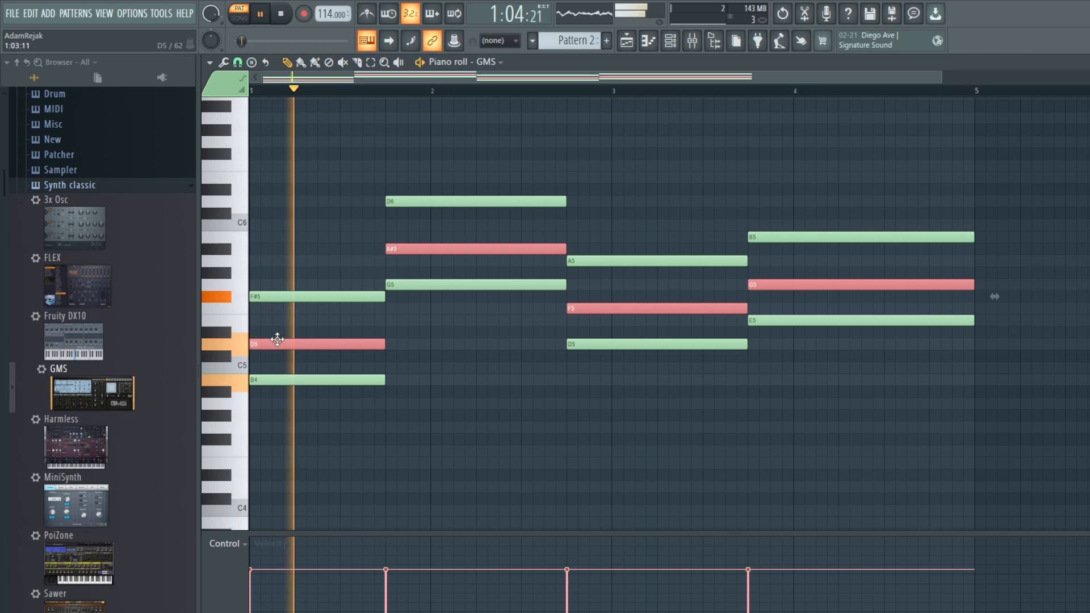
key("space")
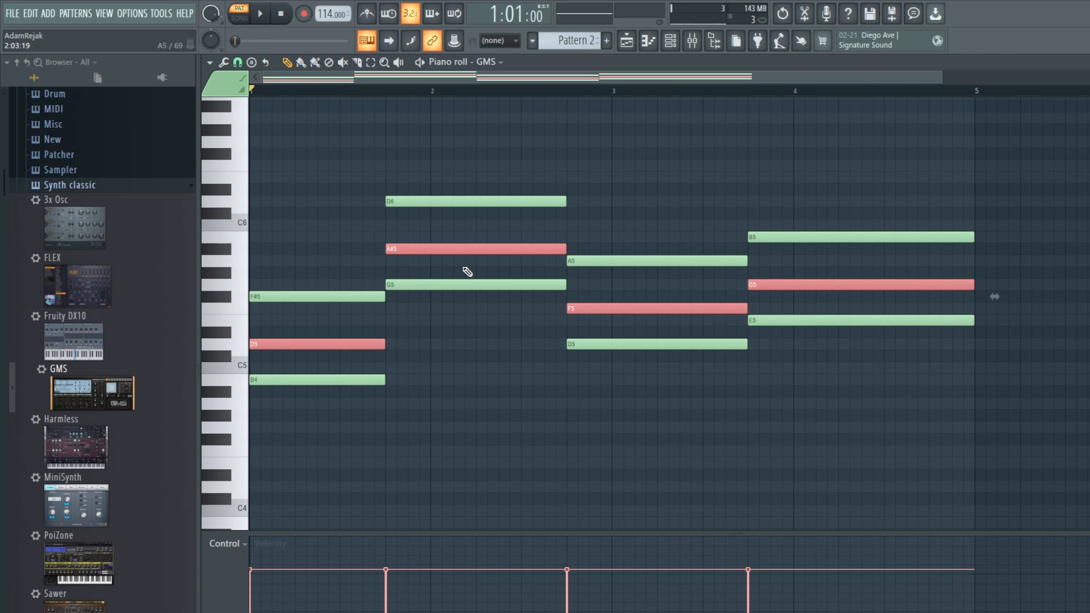
Step: Correct the middle voice by moving the second chord's note to B5 and the third chord's to F#5, then audition the chords
key("ctrl+d")
left_click_drag(466, 248, 466, 235)
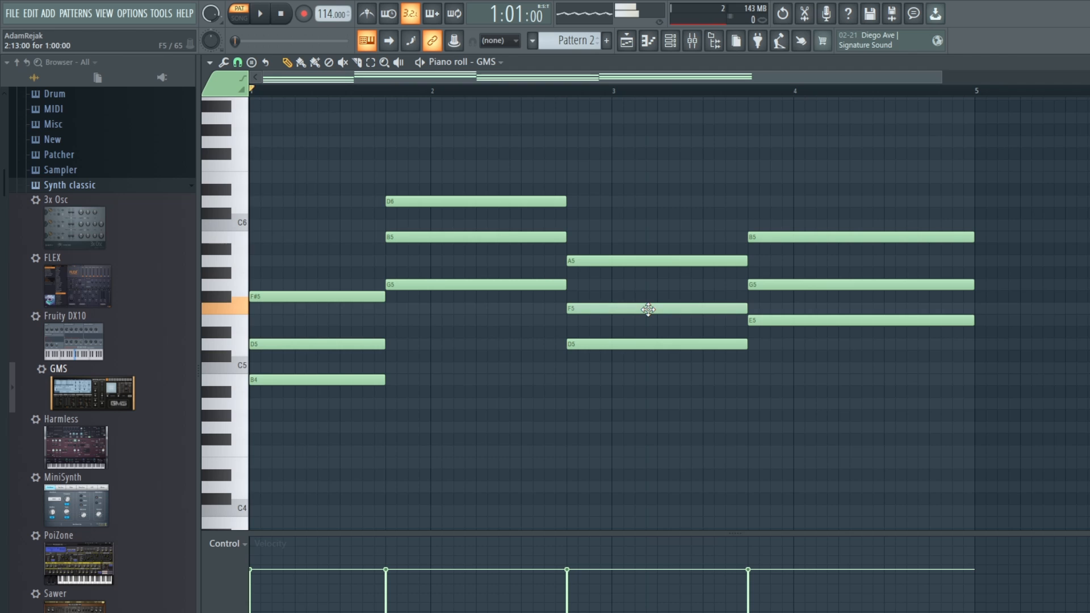
key("space")
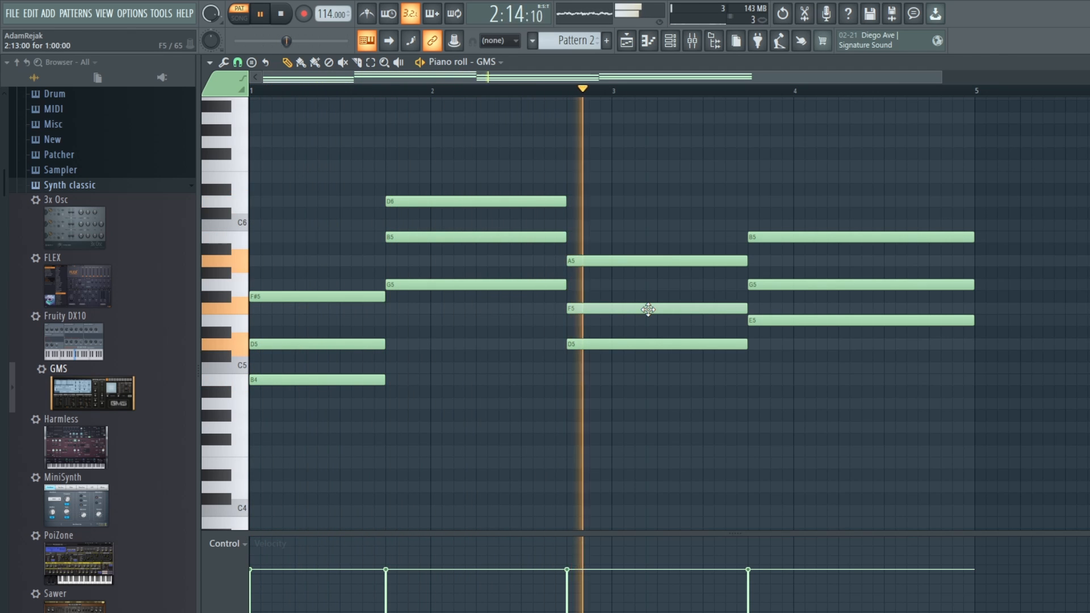
left_click_drag(647, 309, 645, 297)
key("space")
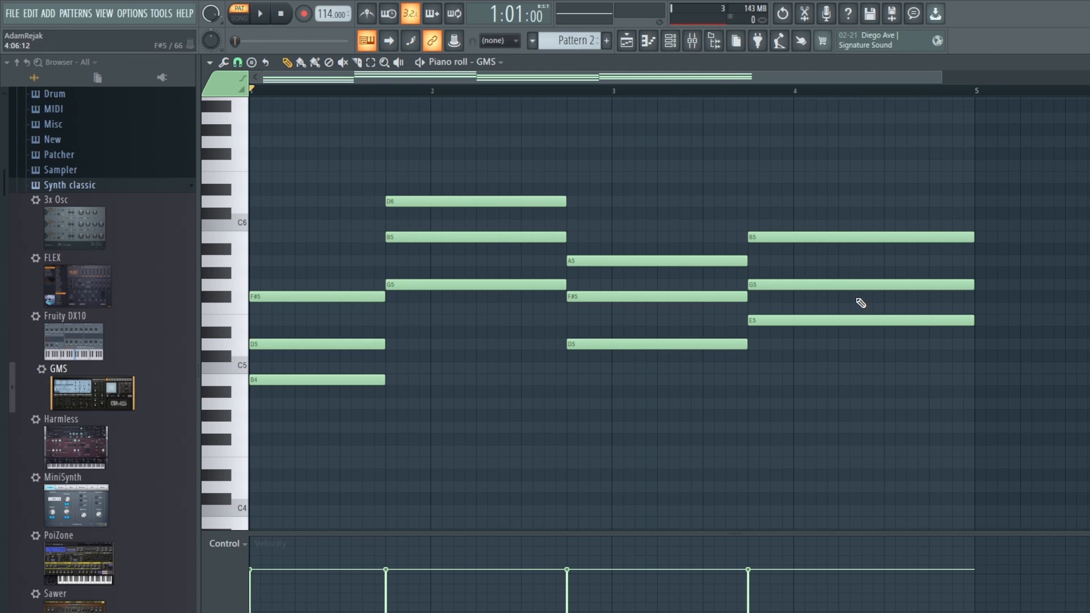
key("space")
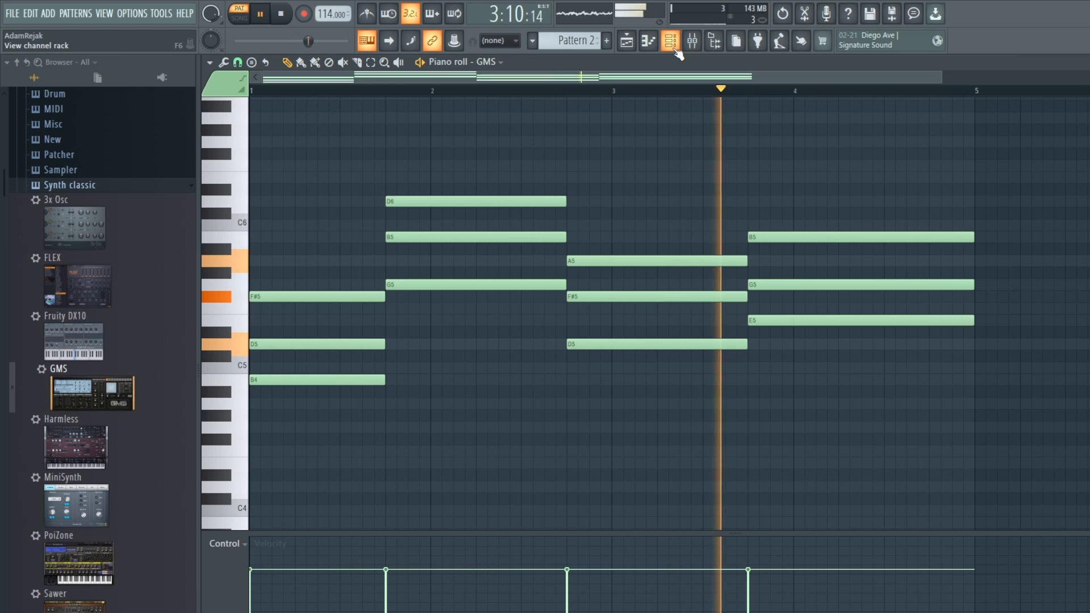
key("space")
Step: Reopen the GMS synth, set the LFO amount to 0.19 % and filter cutoff to 0.79 %, and raise the resonance slightly during playback
left_click(672, 45)
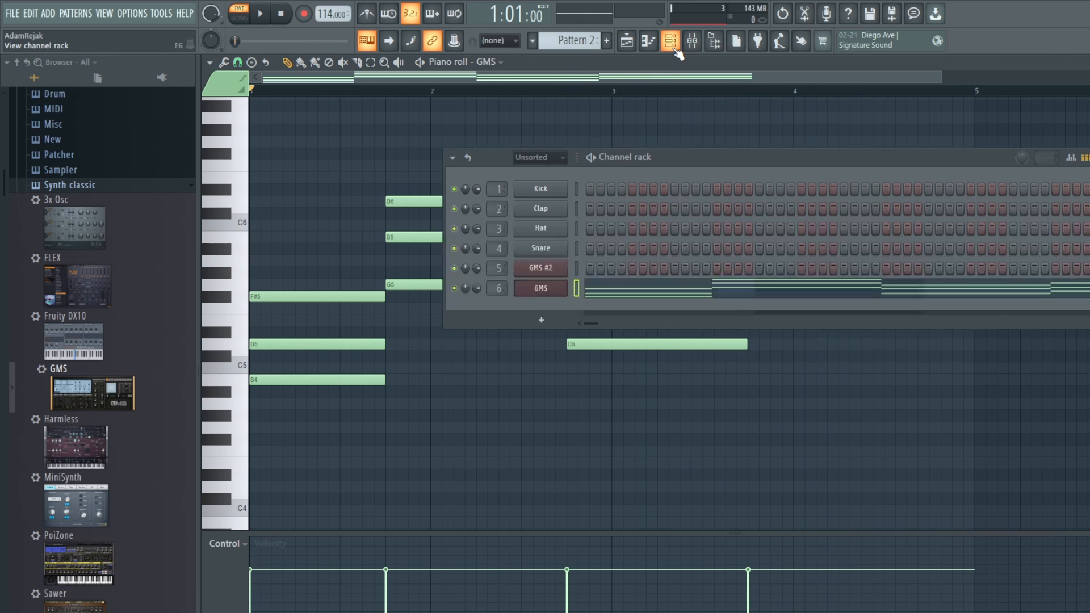
left_click(550, 295)
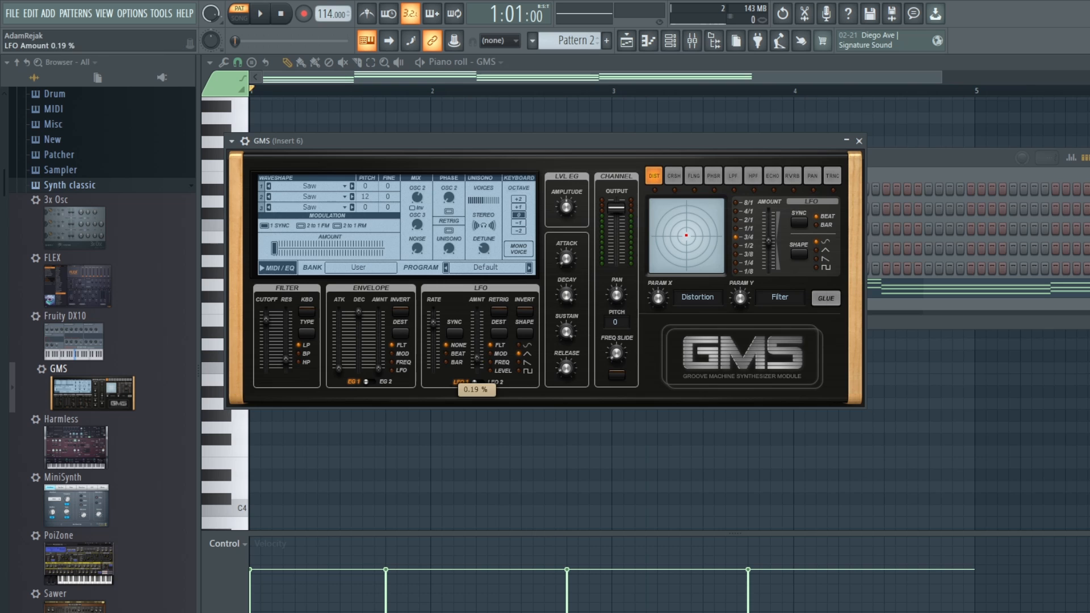
key("space")
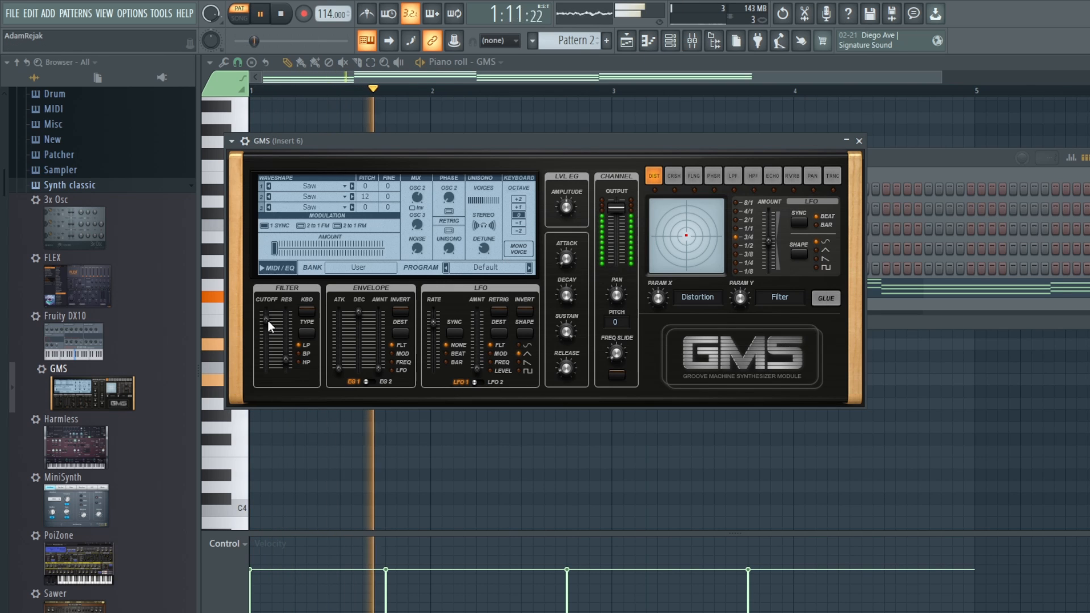
left_click_drag(266, 319, 265, 323)
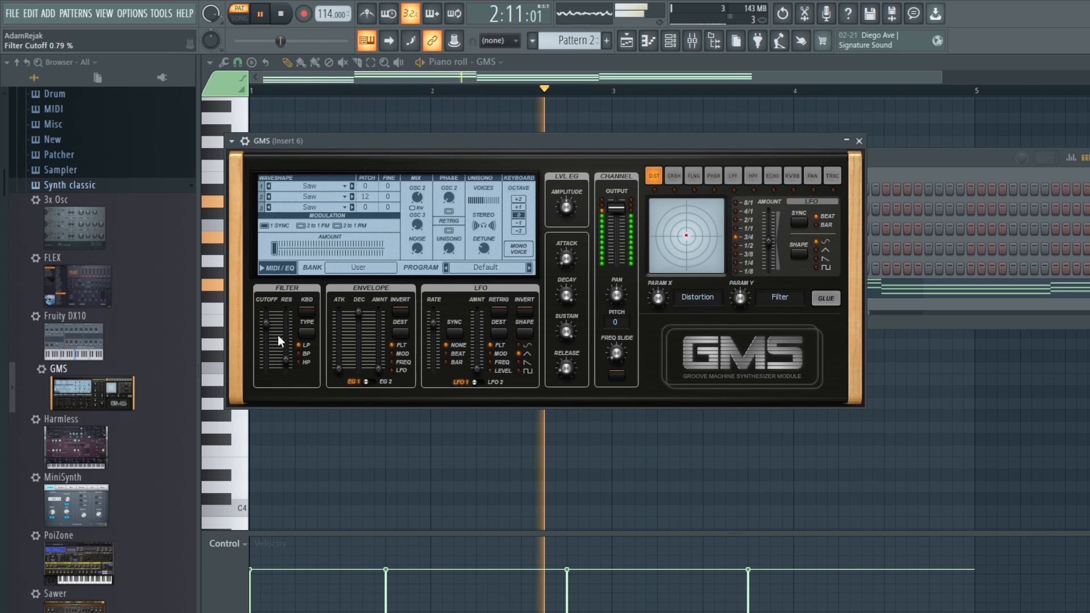
left_click_drag(287, 359, 287, 358)
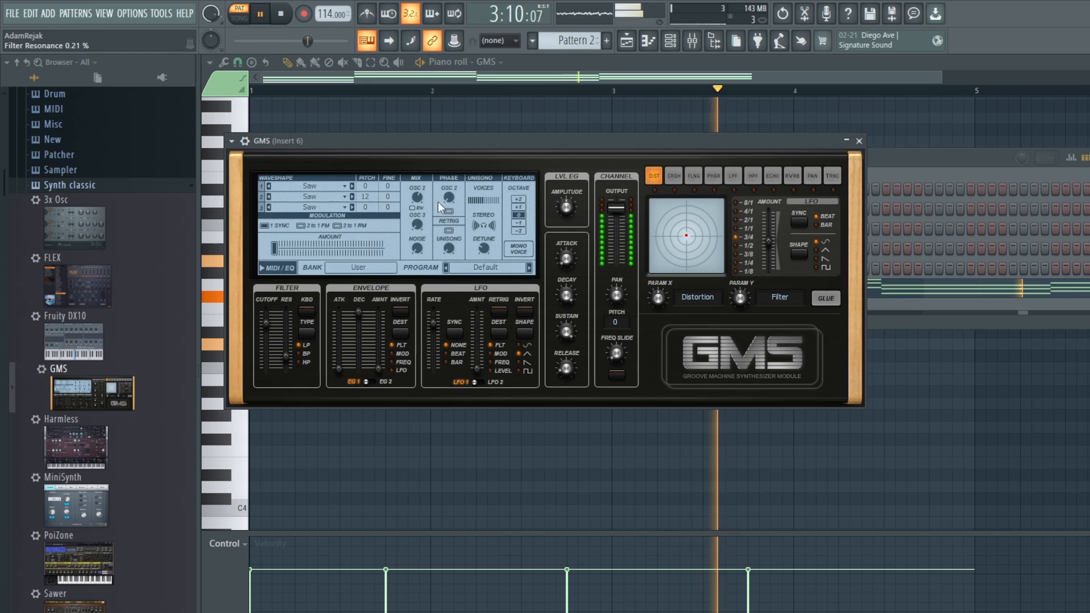
Step: In the GMS piano roll, duplicate the lowest note of each chord one octave down, starting at B3, and audition the result
left_click(670, 40)
left_click(628, 287)
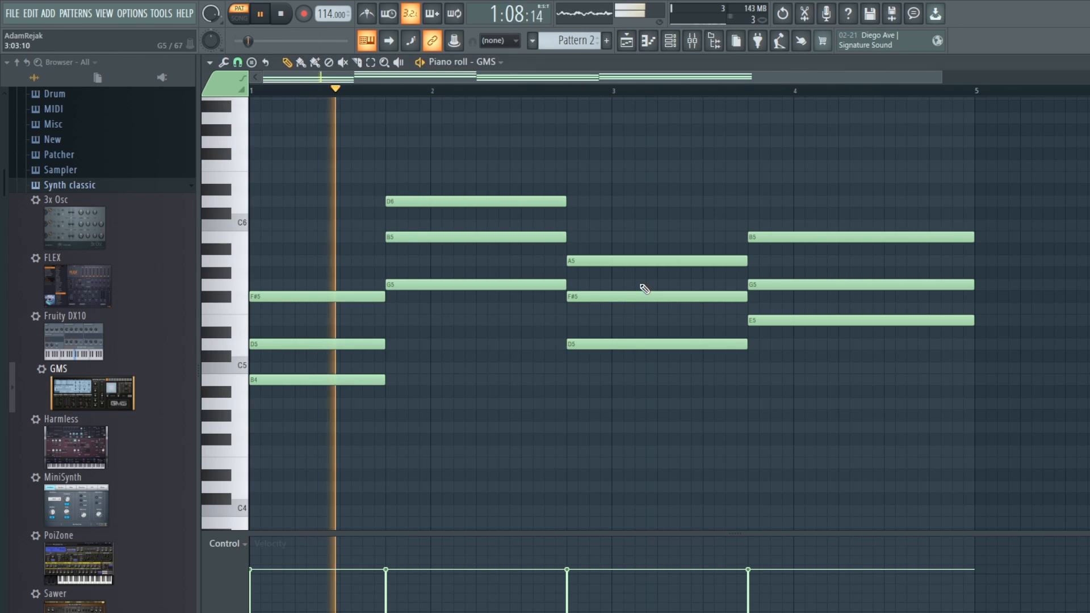
key("space")
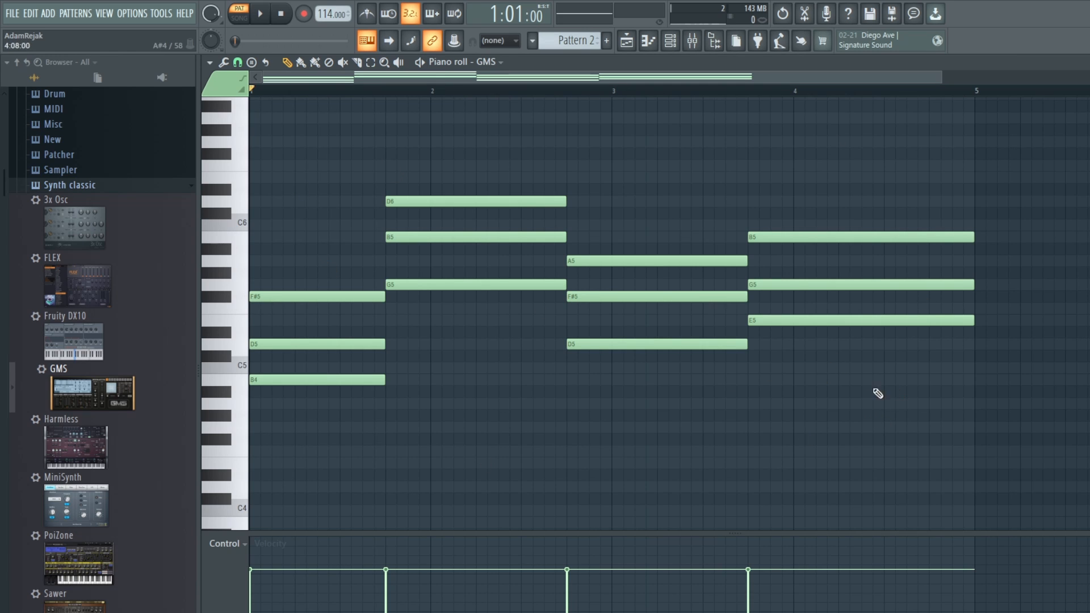
left_click(320, 383)
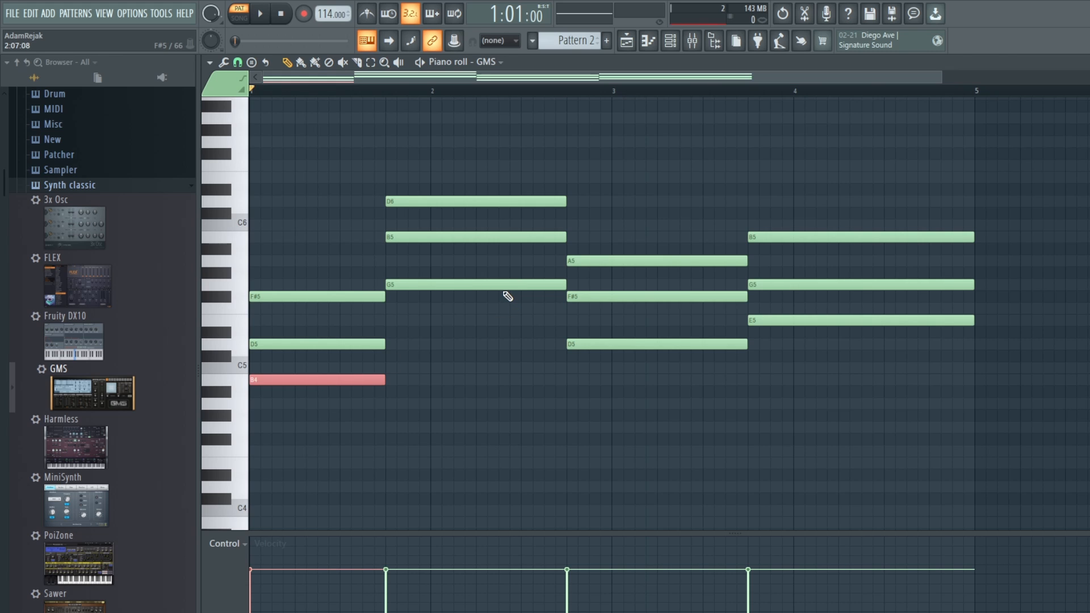
left_click(504, 284, "ctrl+shift")
left_click(629, 344, "ctrl+shift")
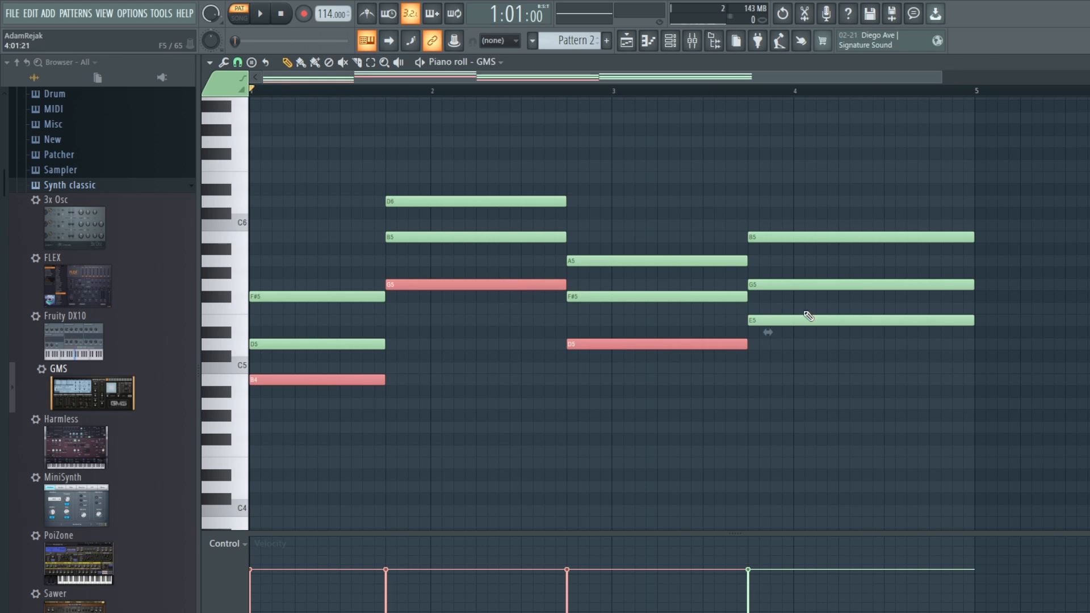
left_click(803, 320, "ctrl+shift")
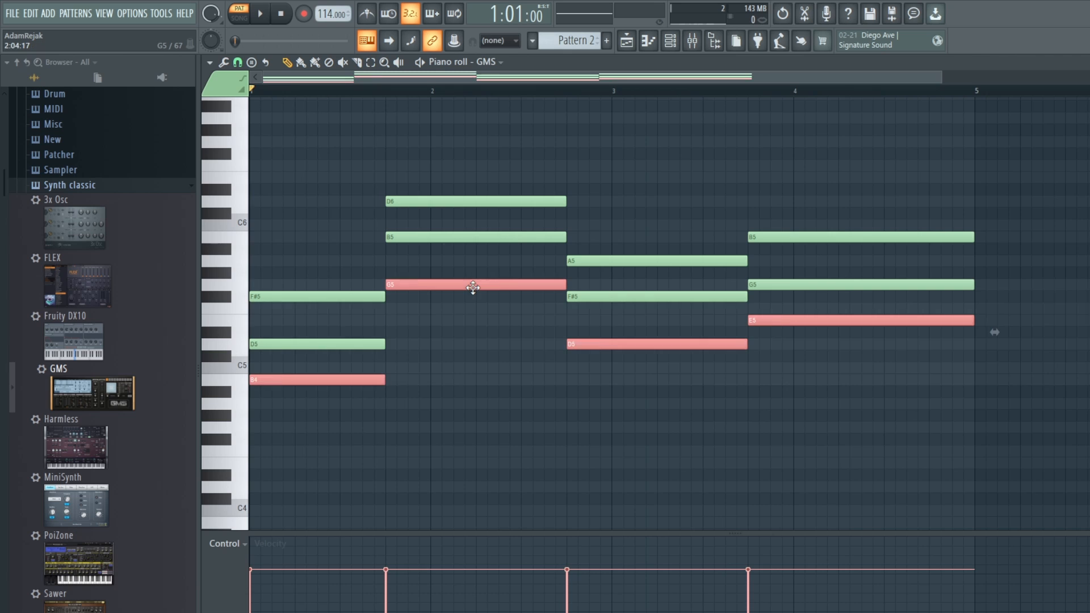
key("ctrl+Down")
key("space")
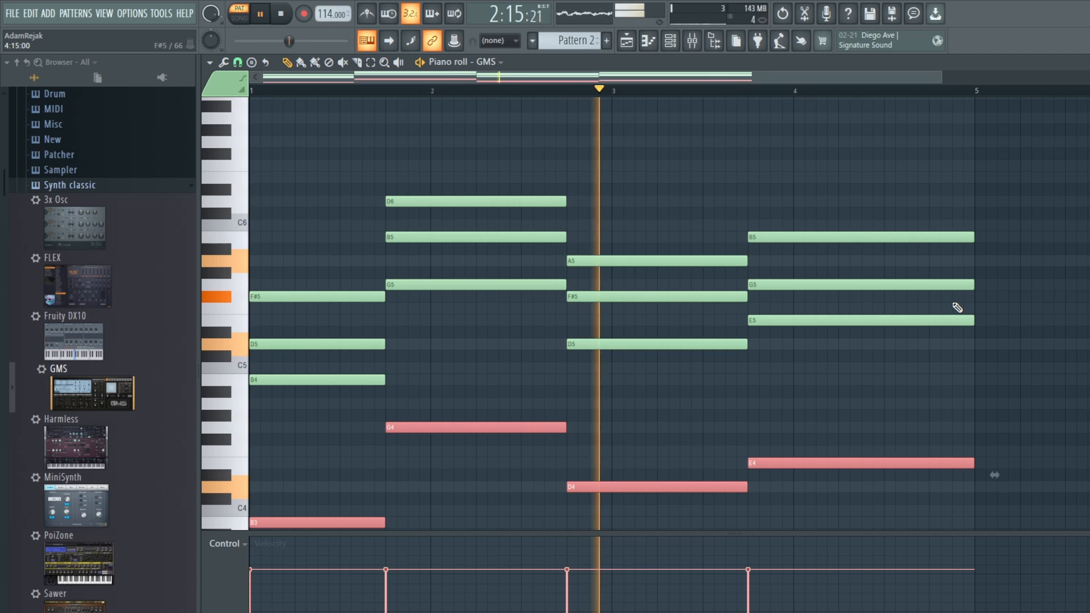
key("space")
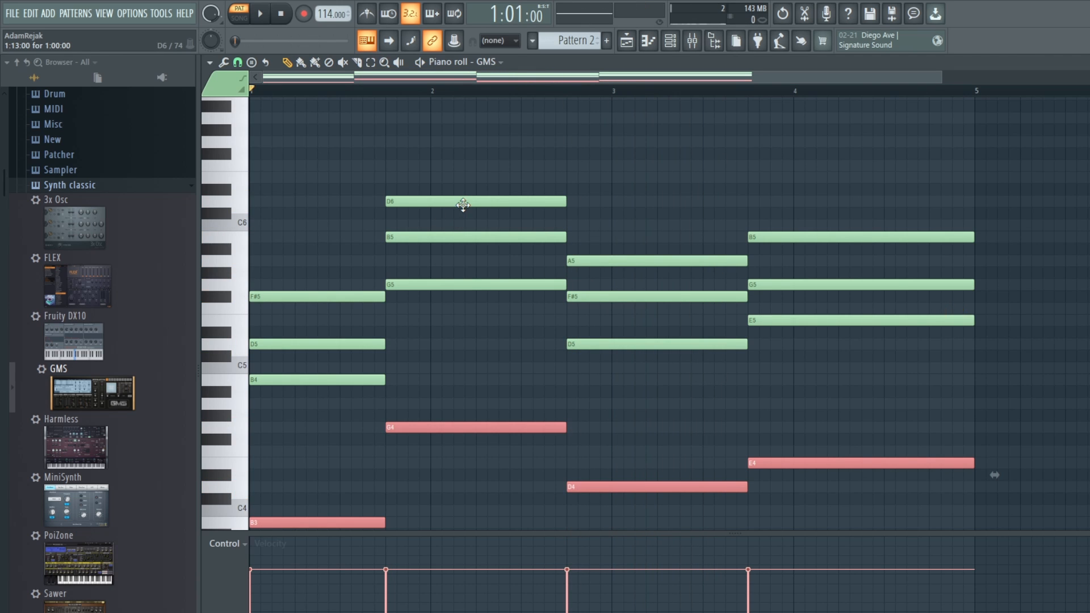
Step: Move the second chord's top note, D6, down one octave to D5 and play the pattern to check the voicing
left_click(461, 202, "ctrl")
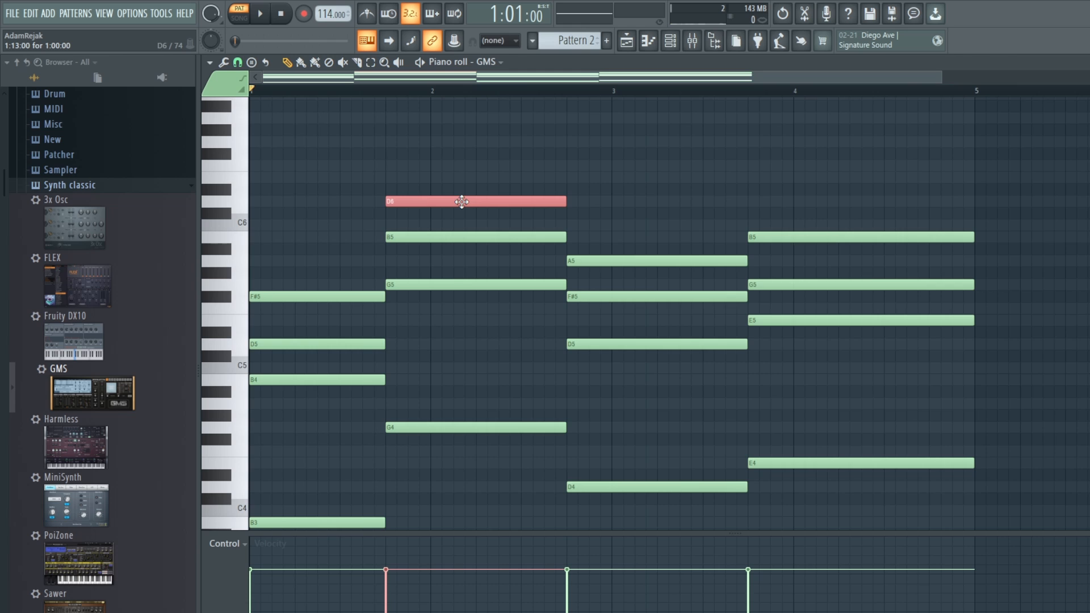
key("ctrl+Down")
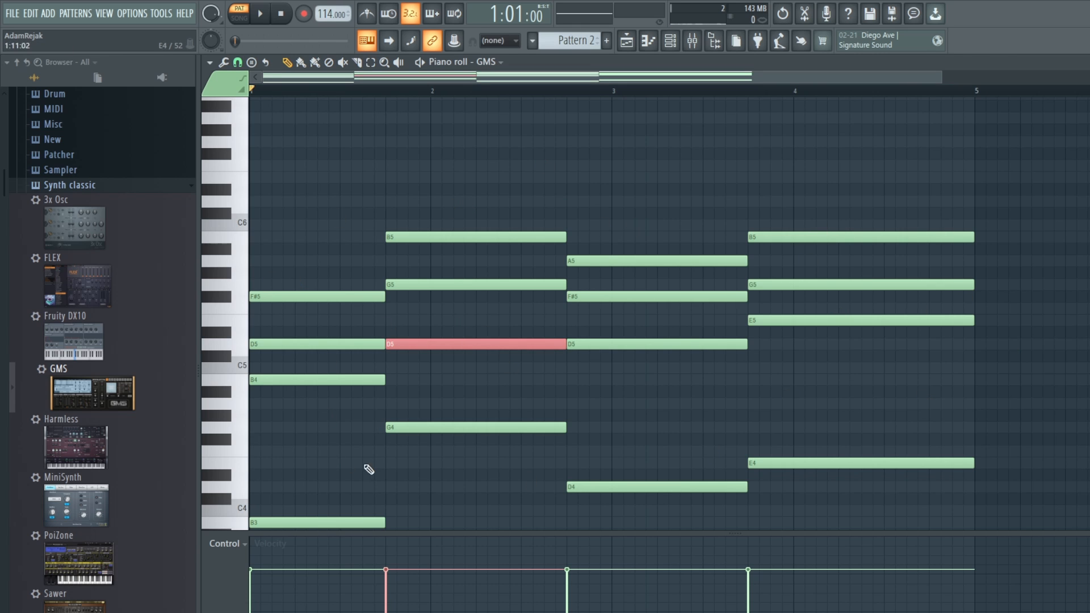
key("space")
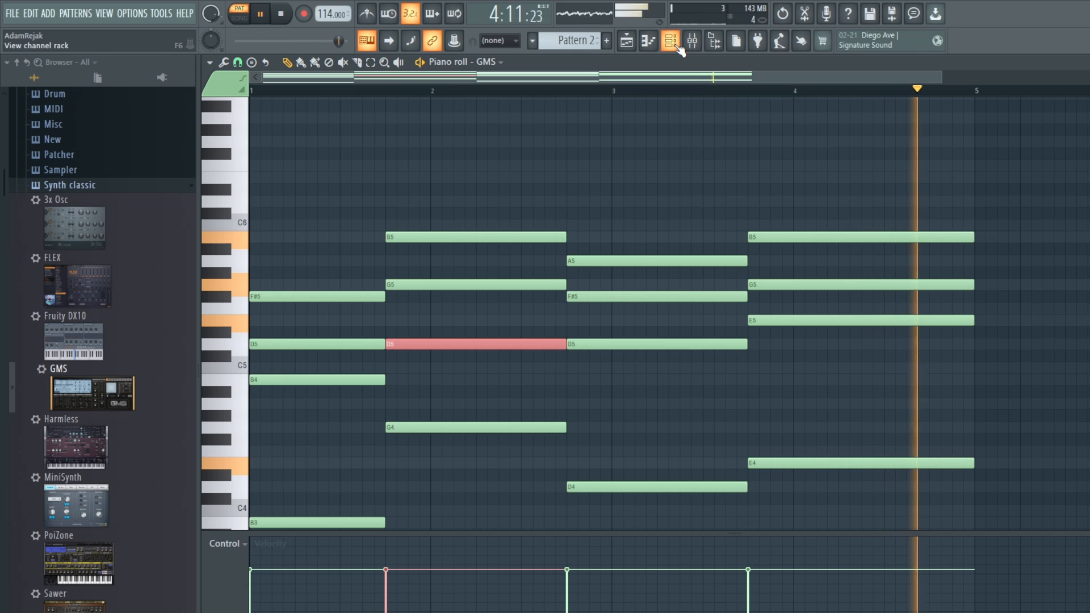
key("space")
Step: Play the full arrangement in song mode and lower the Insert 6 mixer volume slightly to balance the chords against the melody
left_click(678, 48)
left_click(628, 41)
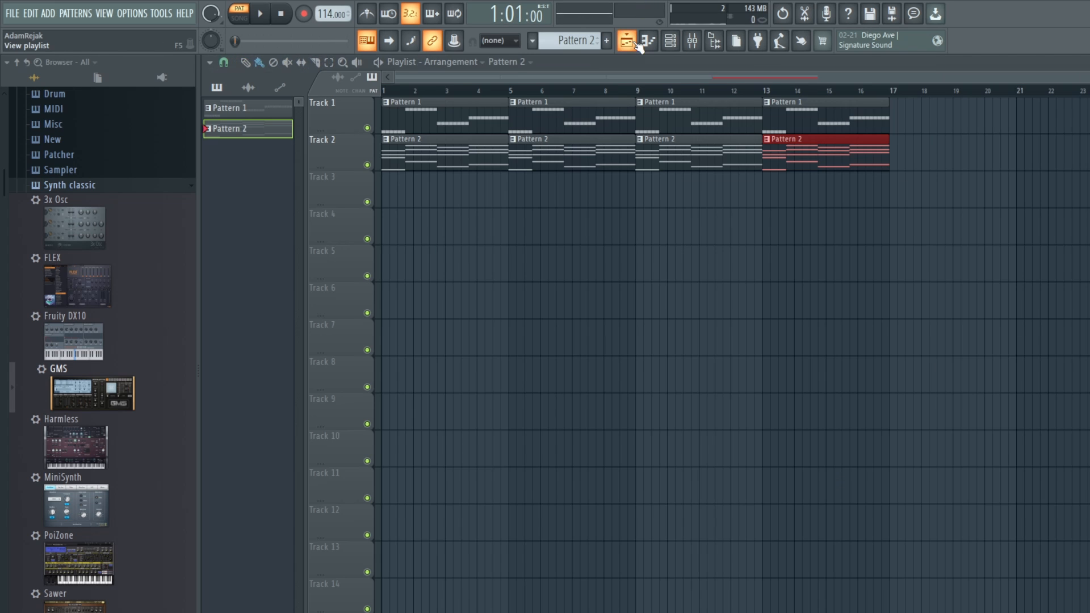
left_click(263, 13)
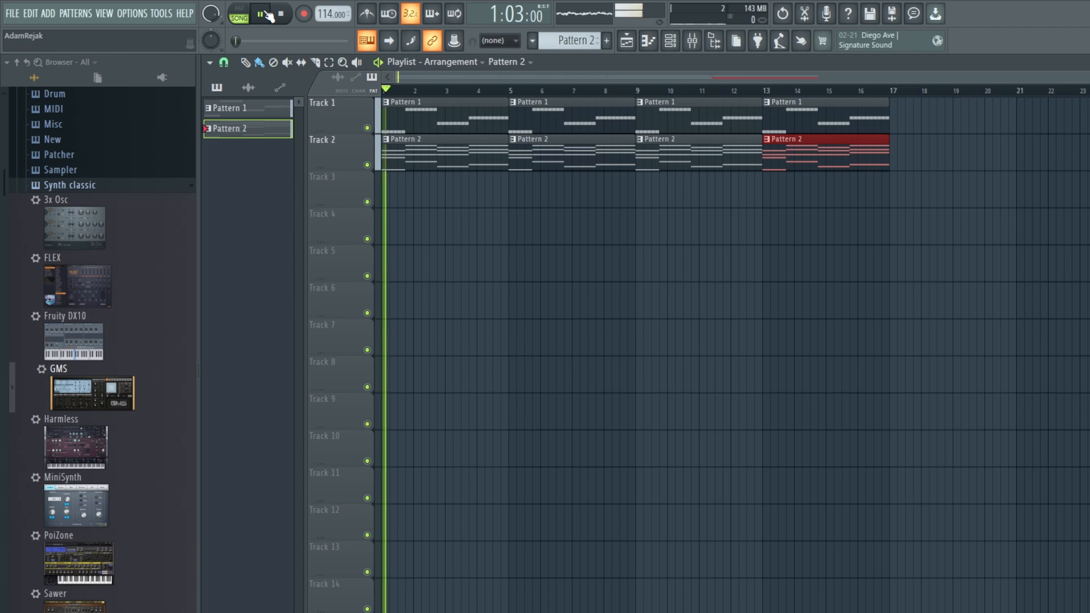
left_click(672, 48)
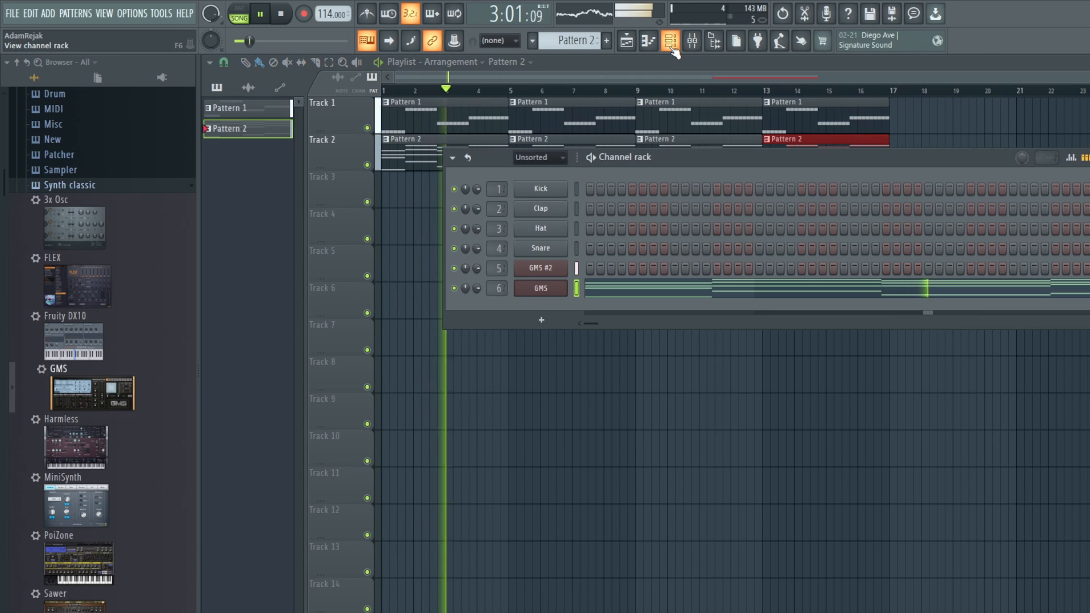
left_click(697, 47)
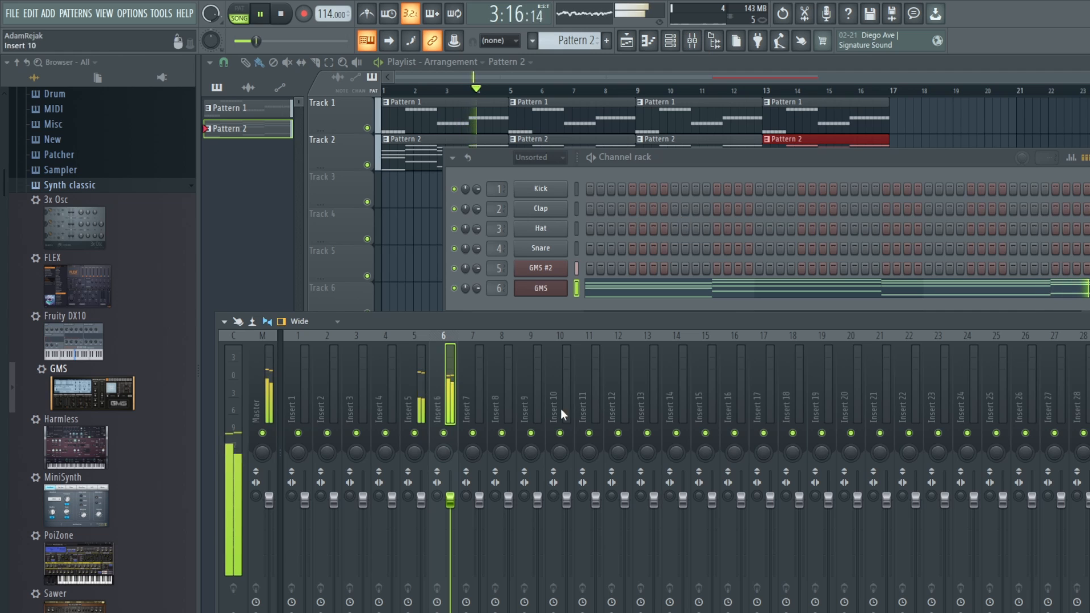
left_click_drag(454, 499, 450, 516)
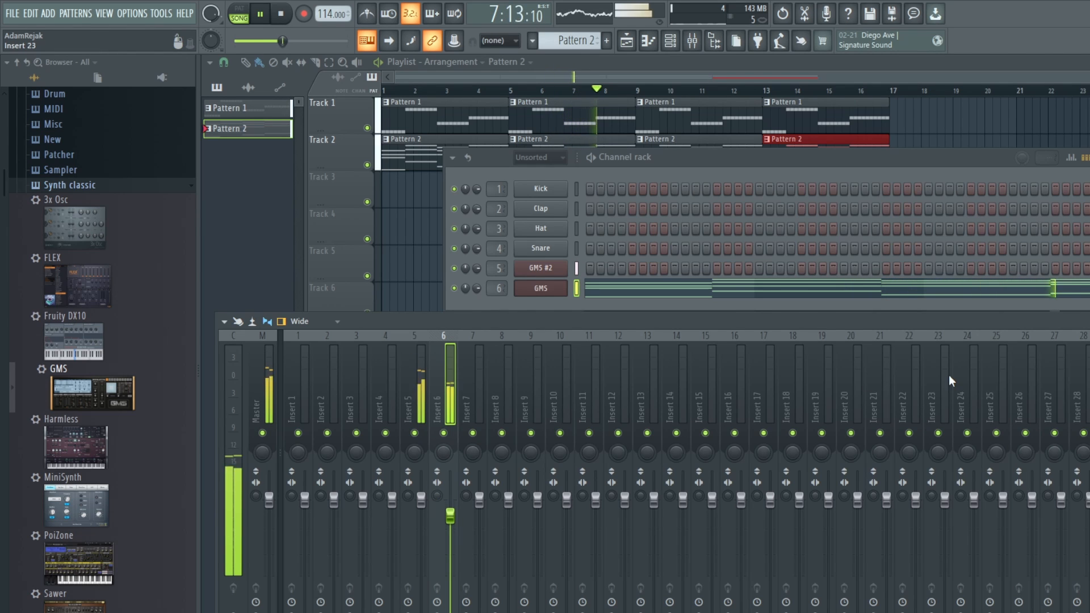
key("space")
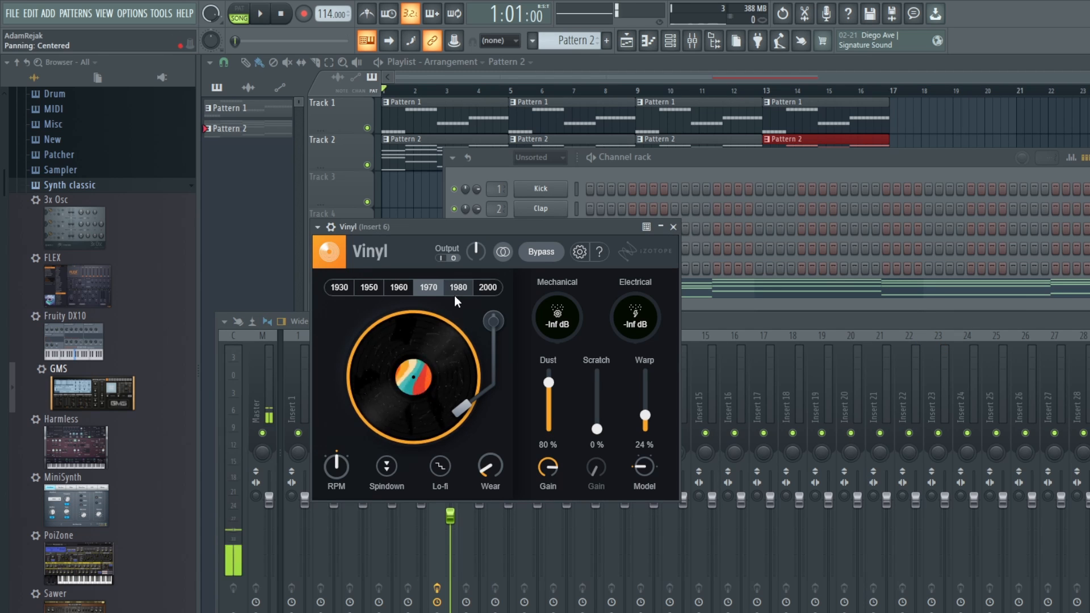
Step: In the Vinyl effect on Insert 6, choose the year 1980 and bring both wear and dust to 0 %
left_click(457, 293)
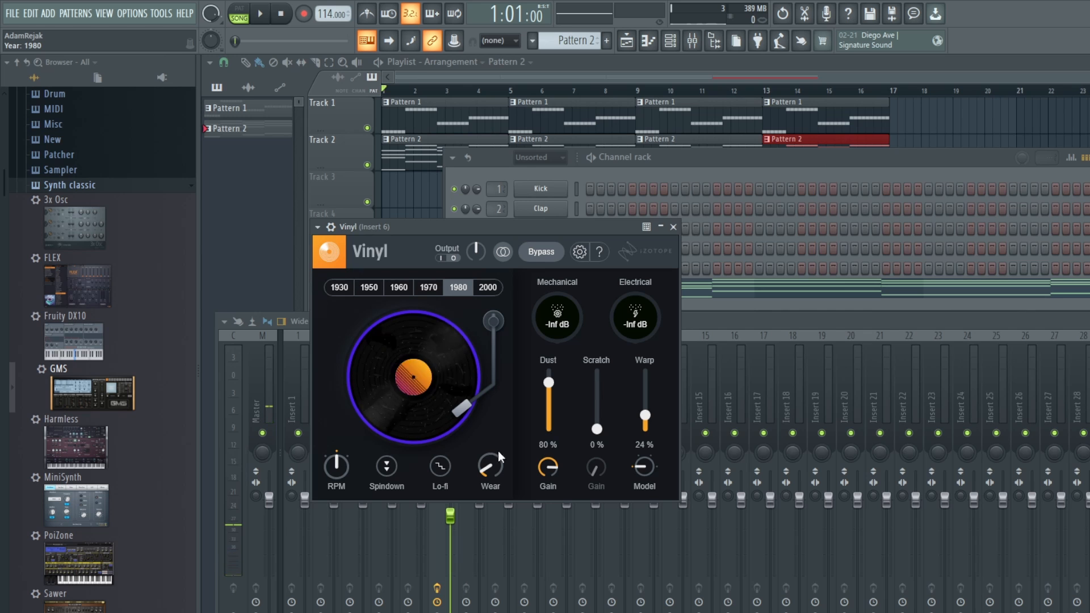
left_click_drag(490, 461, 490, 482)
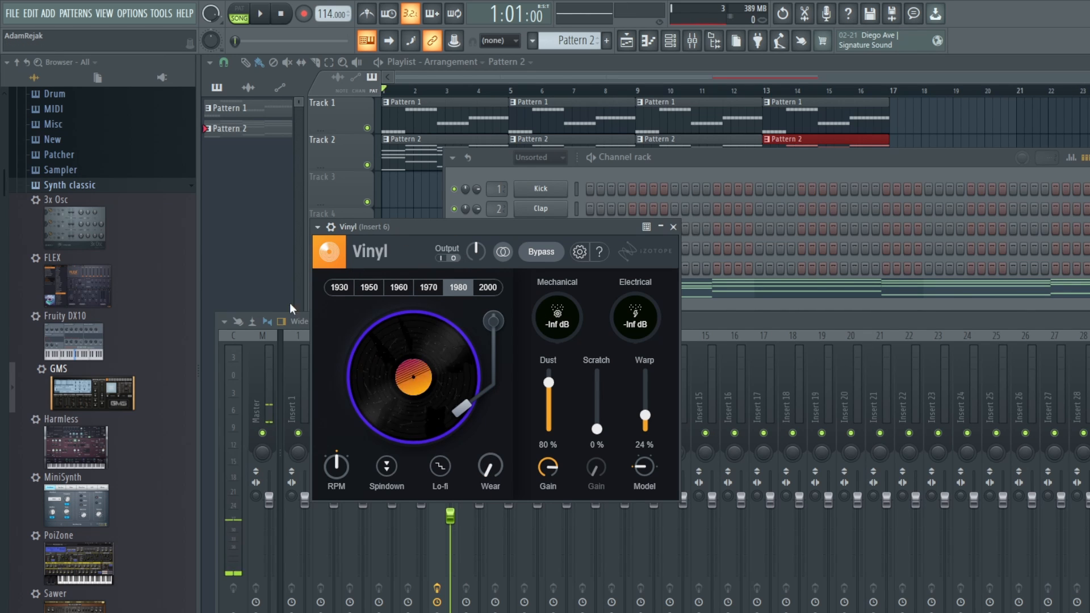
left_click_drag(548, 382, 553, 385)
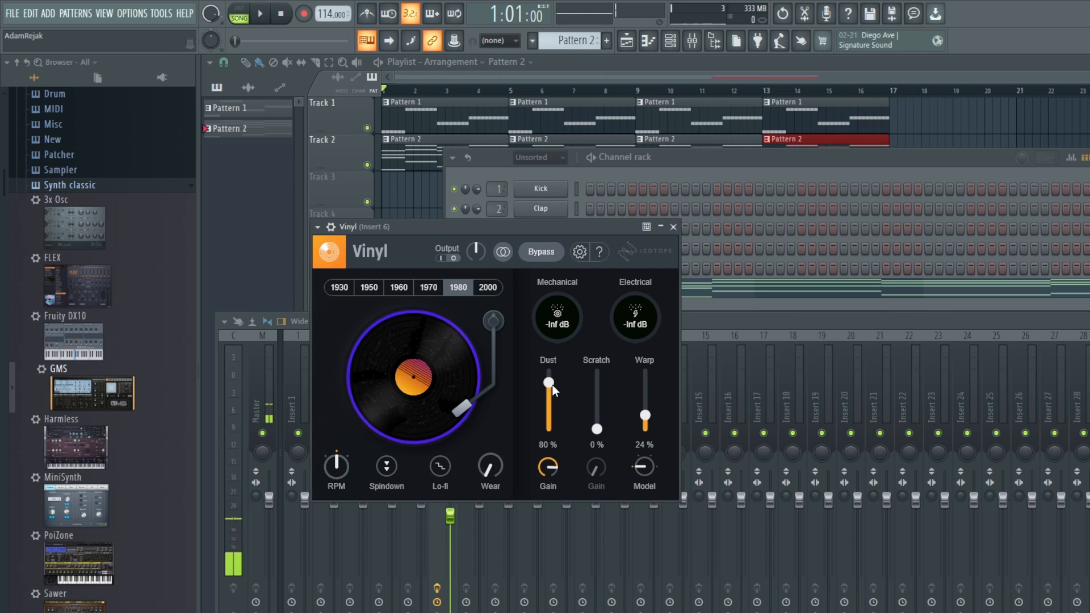
left_click_drag(499, 471, 555, 339)
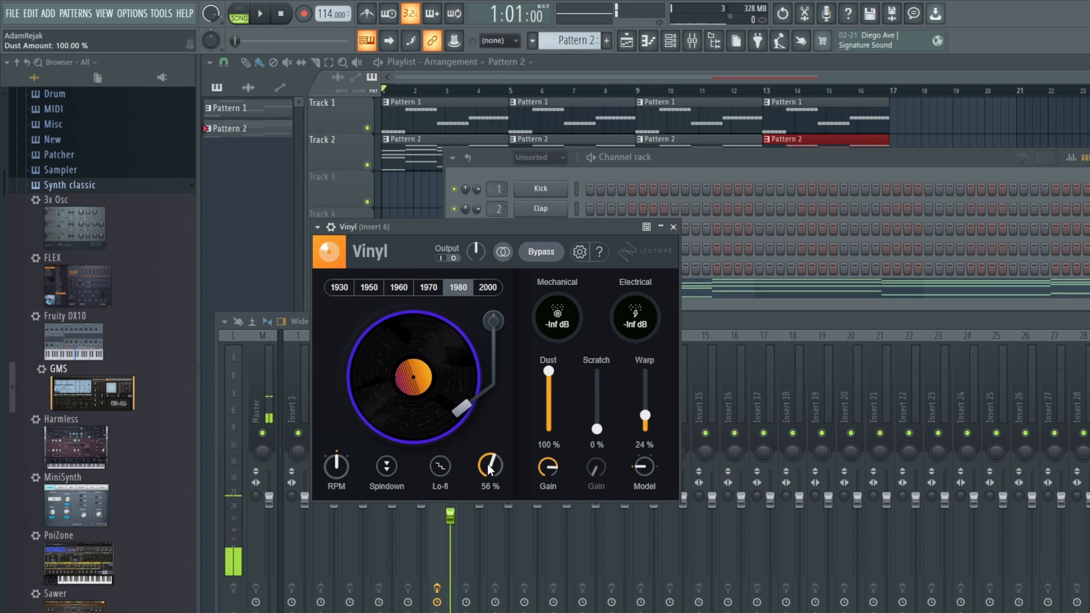
left_click_drag(490, 464, 489, 500)
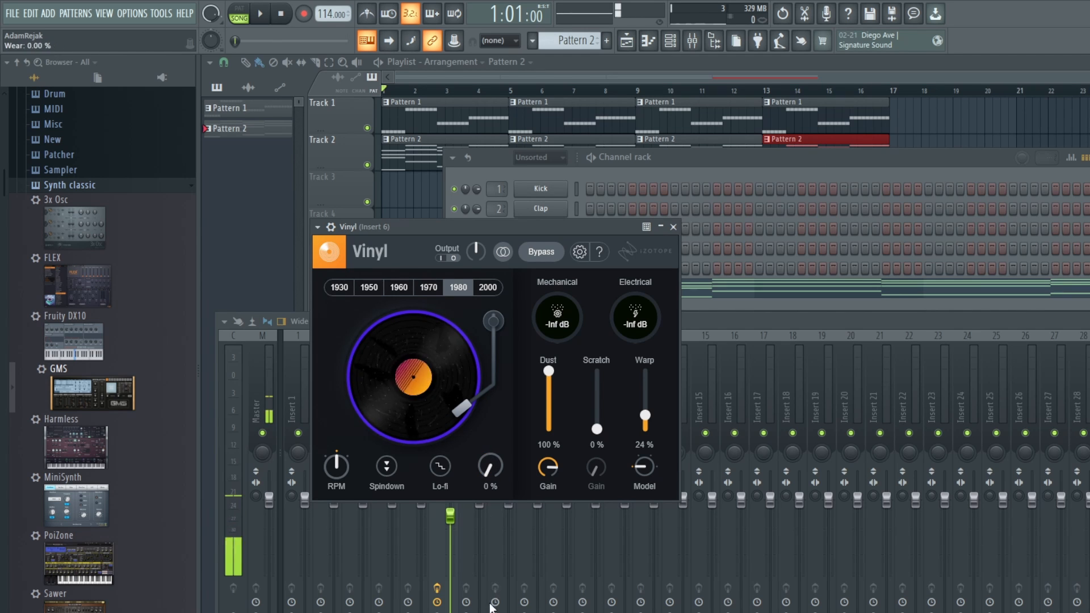
left_click_drag(550, 376, 545, 449)
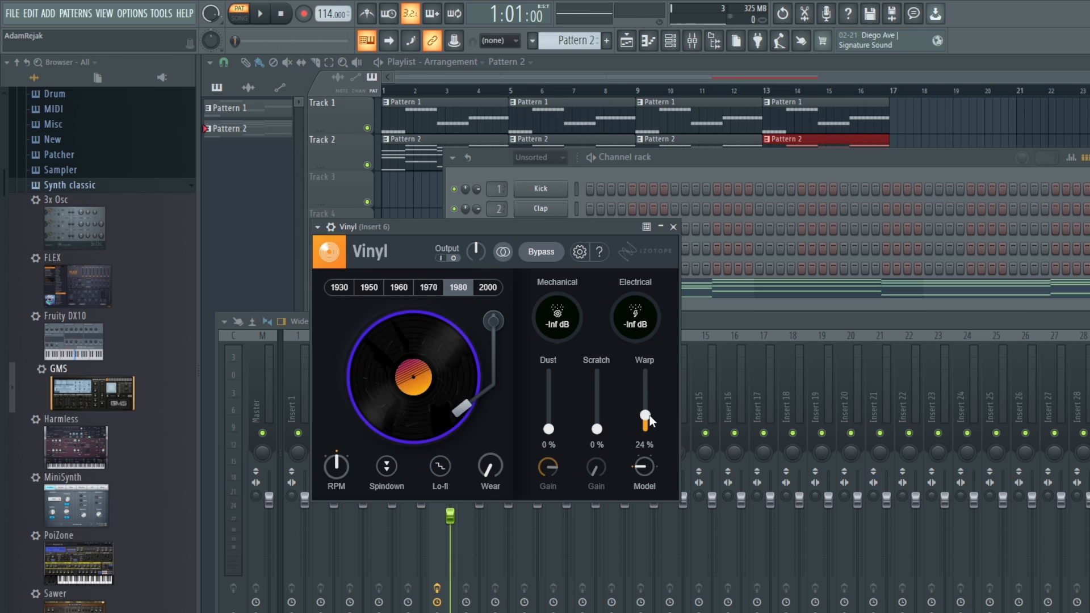
Step: Play the pattern while trying stronger warp in Vinyl, and settle the warp depth at 25 %
key("space")
left_click_drag(649, 414, 649, 395)
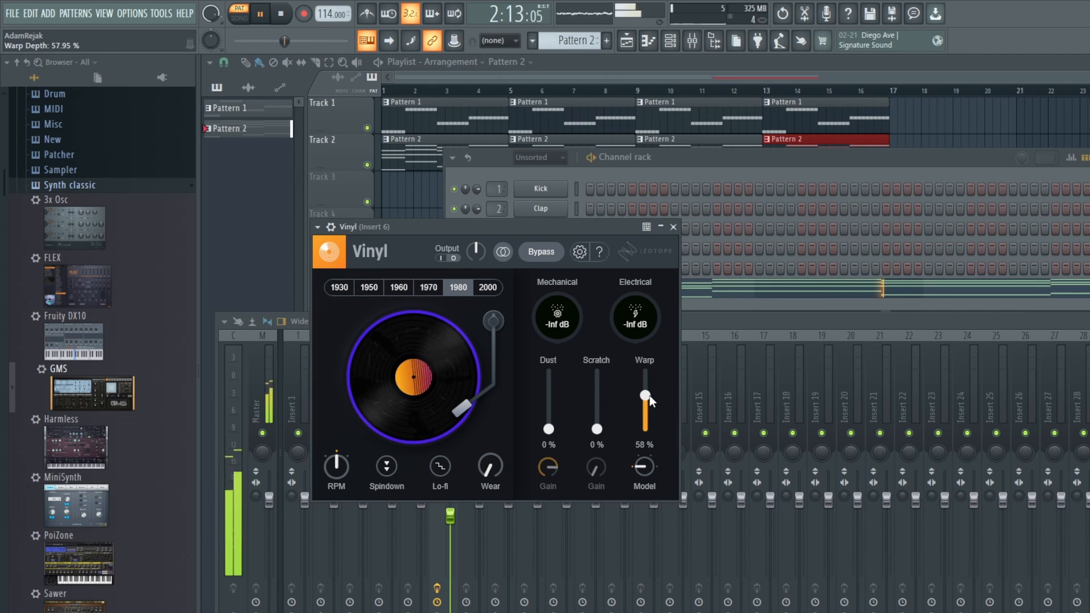
left_click_drag(649, 395, 650, 422)
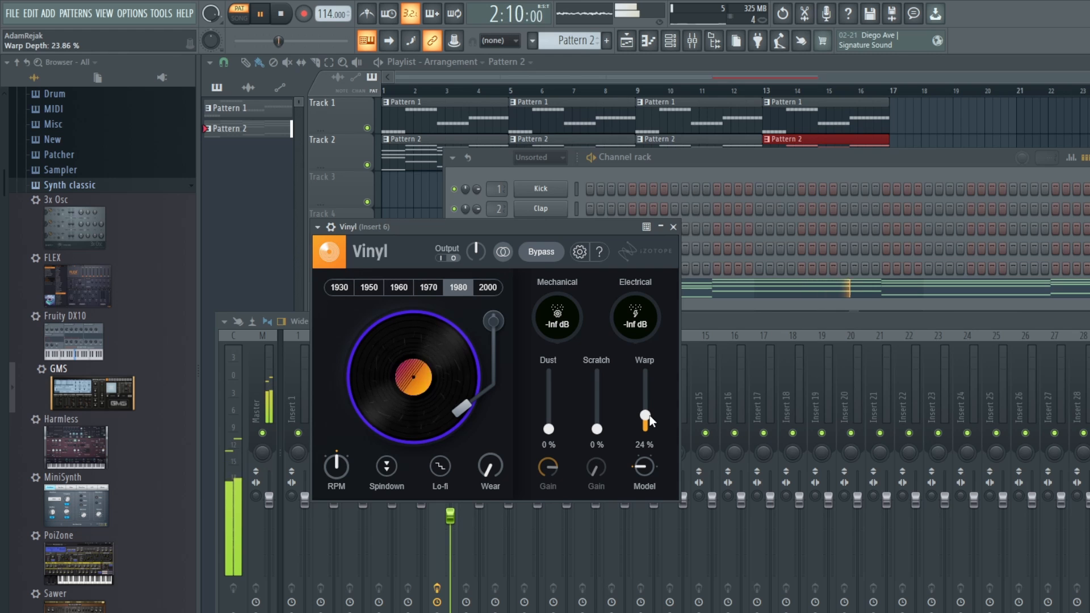
left_click_drag(649, 414, 650, 414)
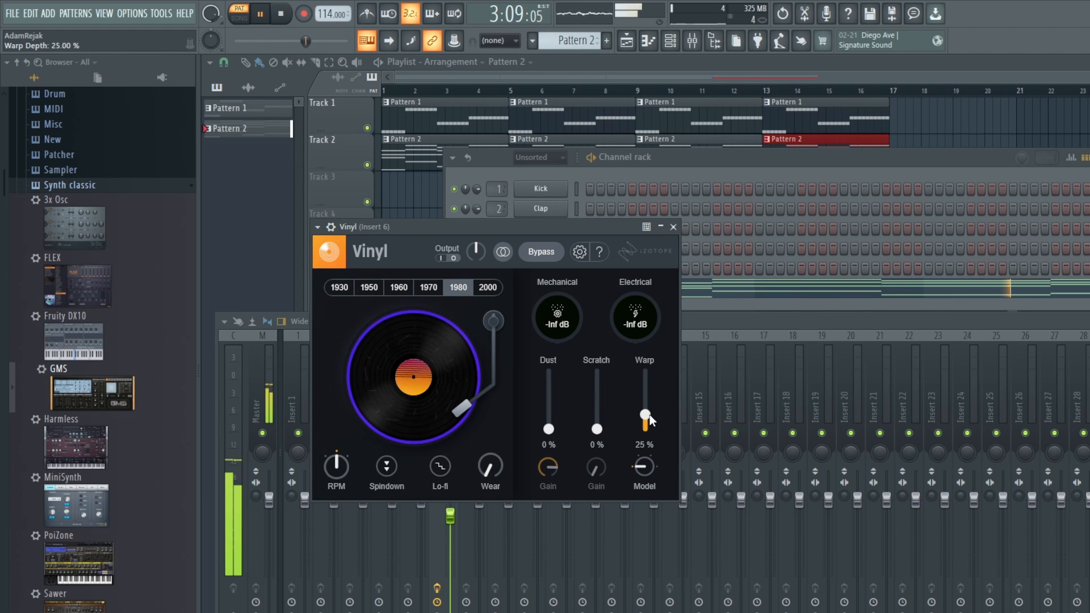
Step: During song playback, add Fruity Parametric EQ 2 to Insert 6 and set band 1 as a high pass at 196 Hz
left_click(241, 23)
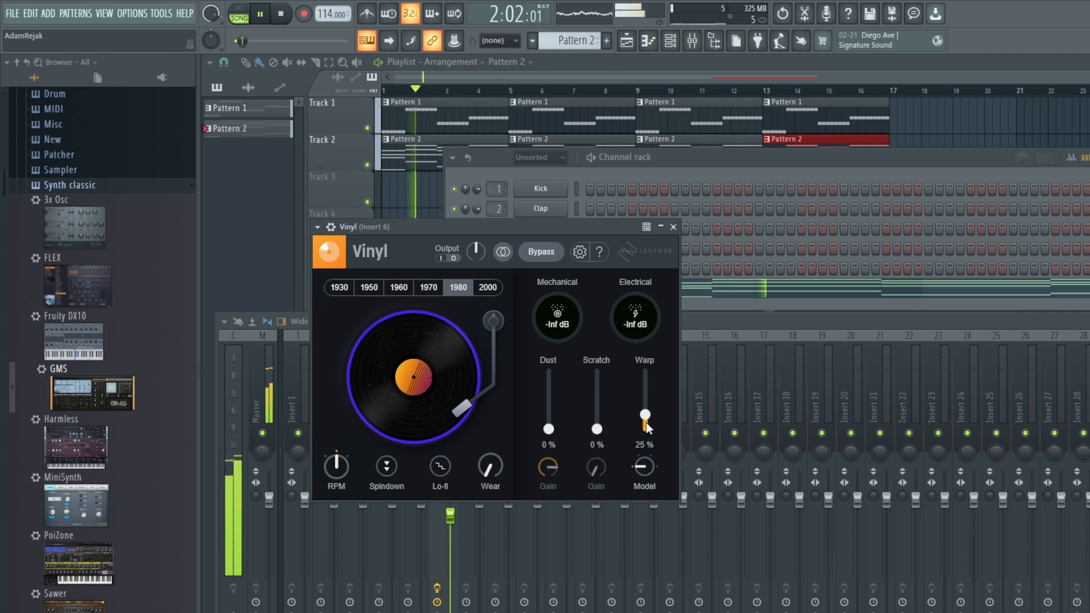
left_click(840, 319)
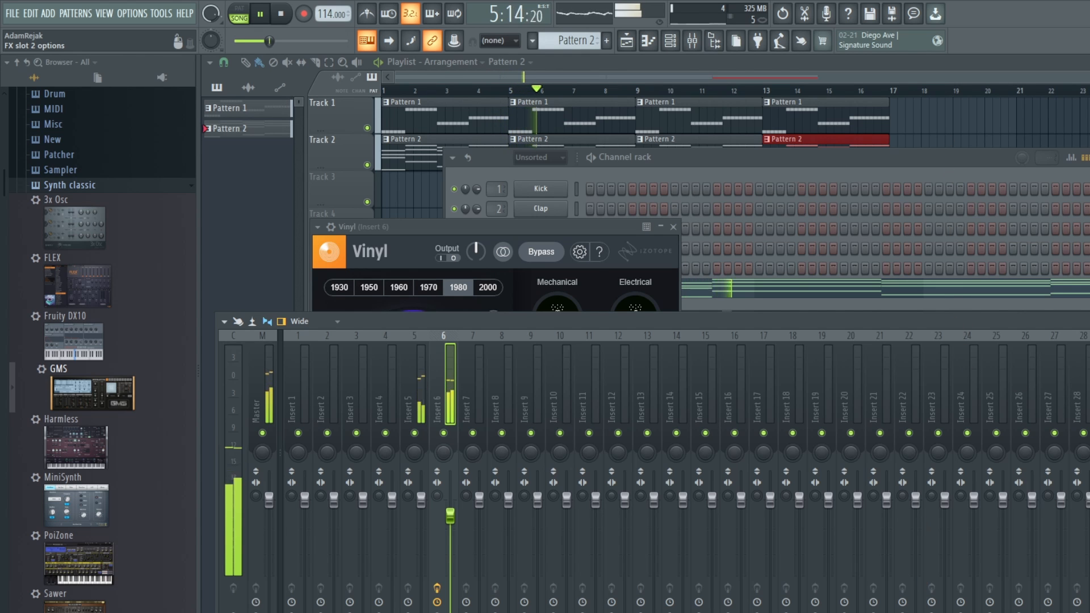
left_click(920, 604)
left_click_drag(698, 261, 698, 270)
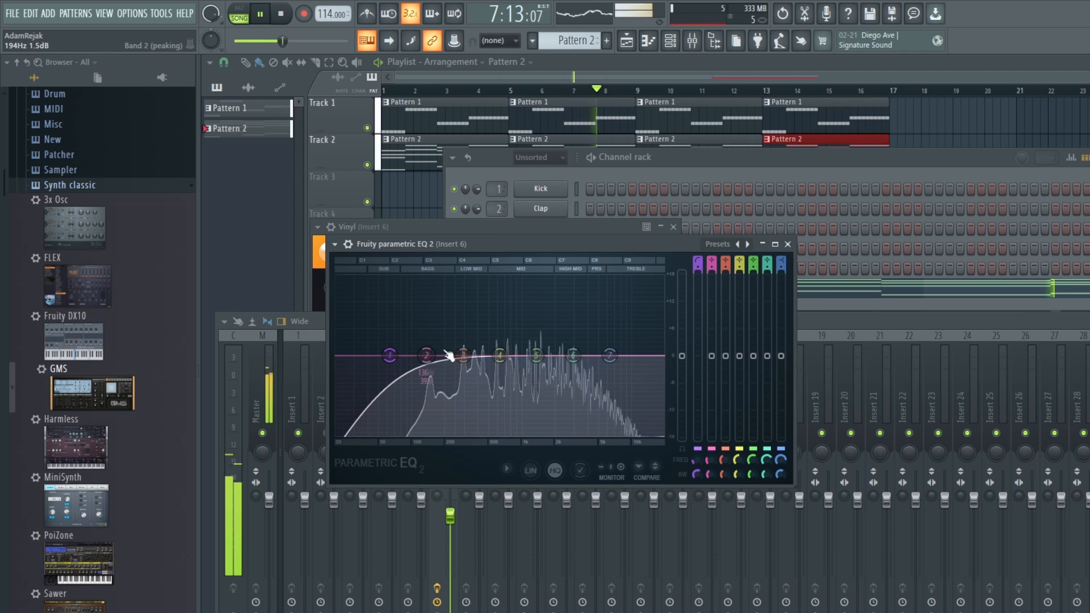
left_click_drag(389, 356, 451, 356)
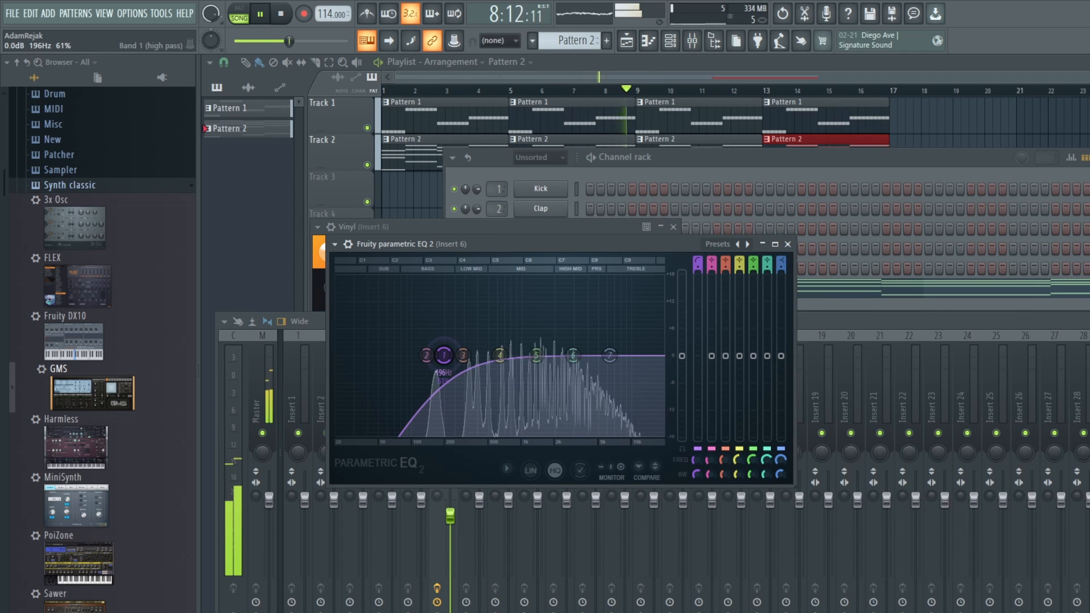
left_click(850, 319)
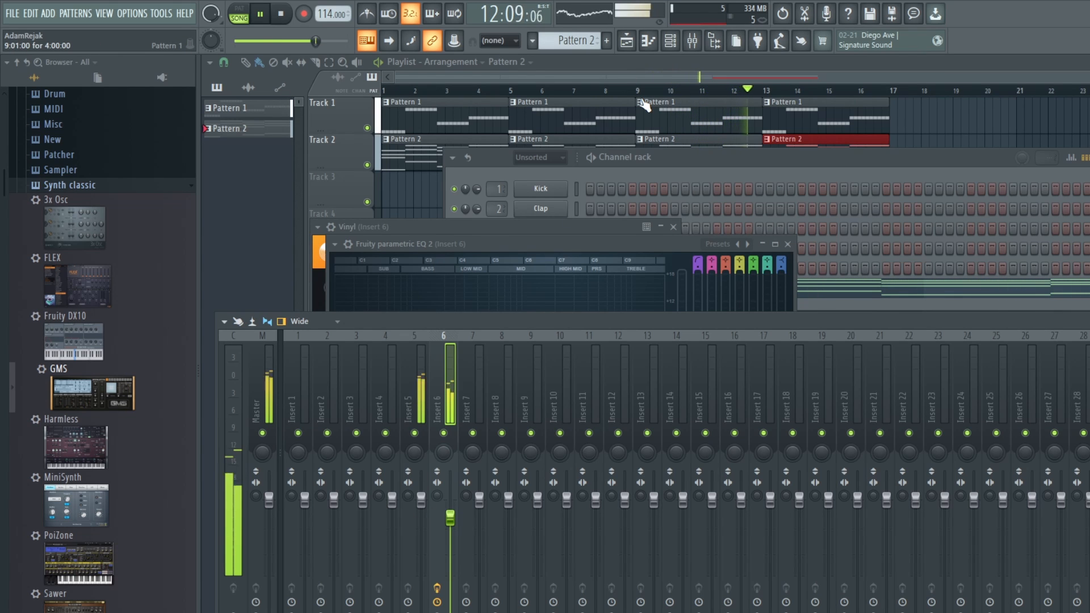
Step: Open the GMS #2 synth from the channel rack, stop playback and review its settings
left_click(673, 44)
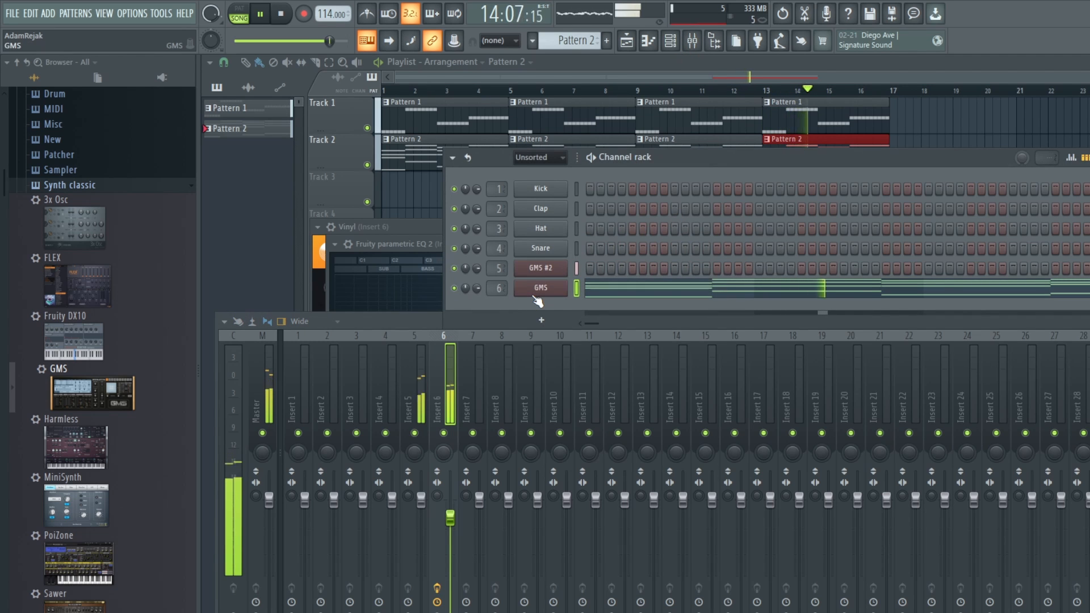
left_click(542, 268)
key("space")
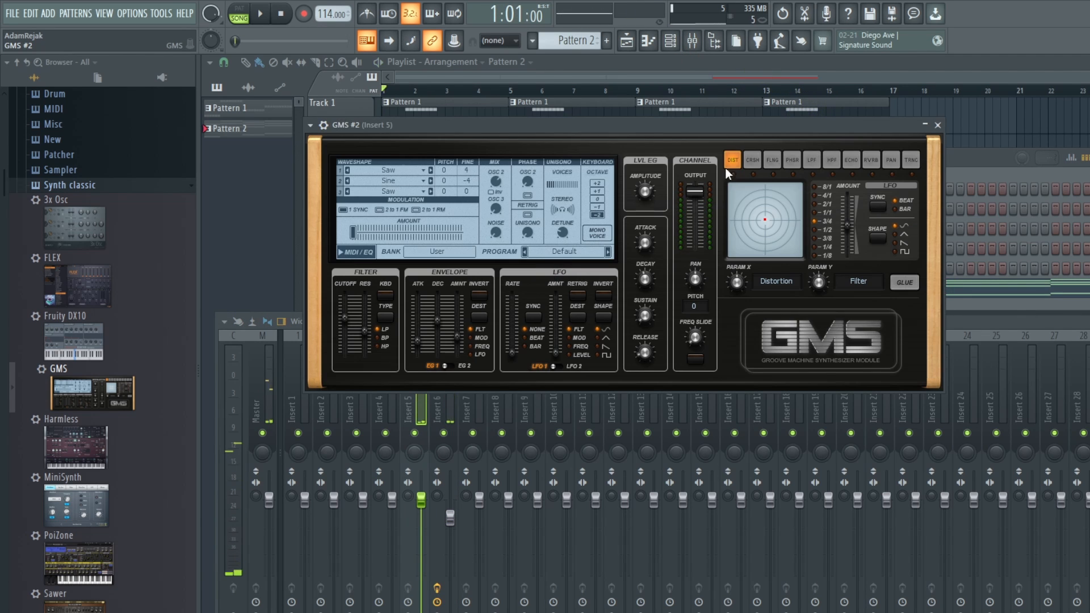
left_click(983, 157)
Step: Open the GMS chords of Pattern 2 in the piano roll and copy the upper chord notes without the bass notes
left_click(539, 289)
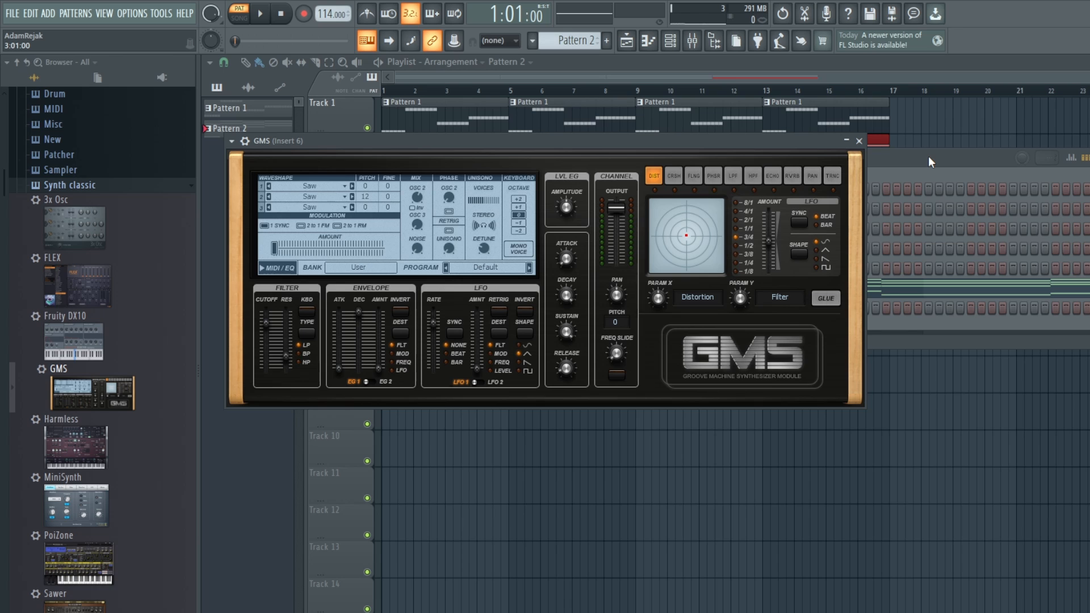
left_click(928, 157)
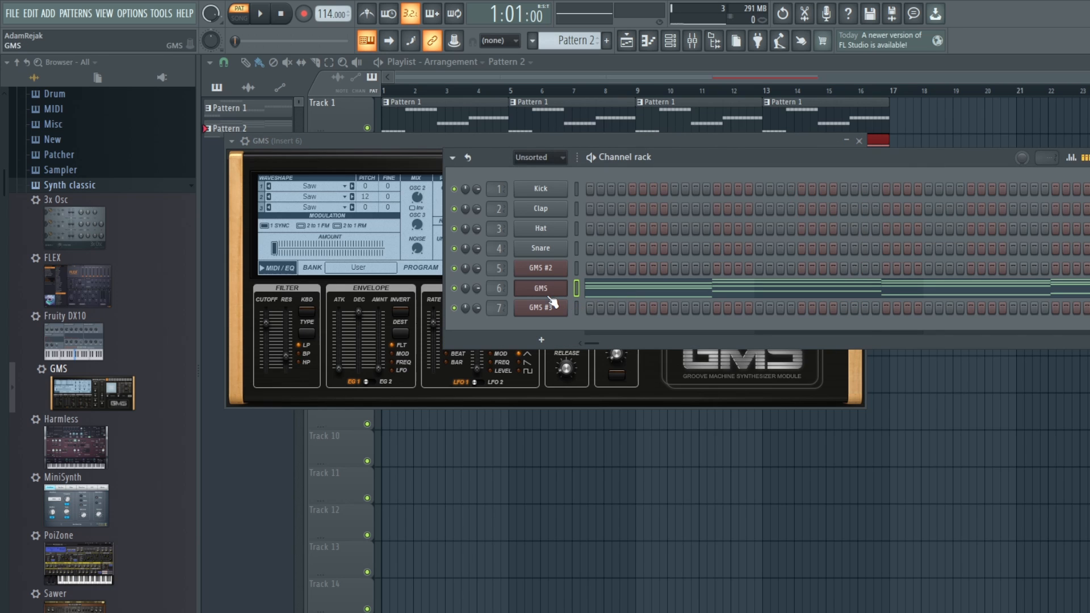
left_click(603, 294)
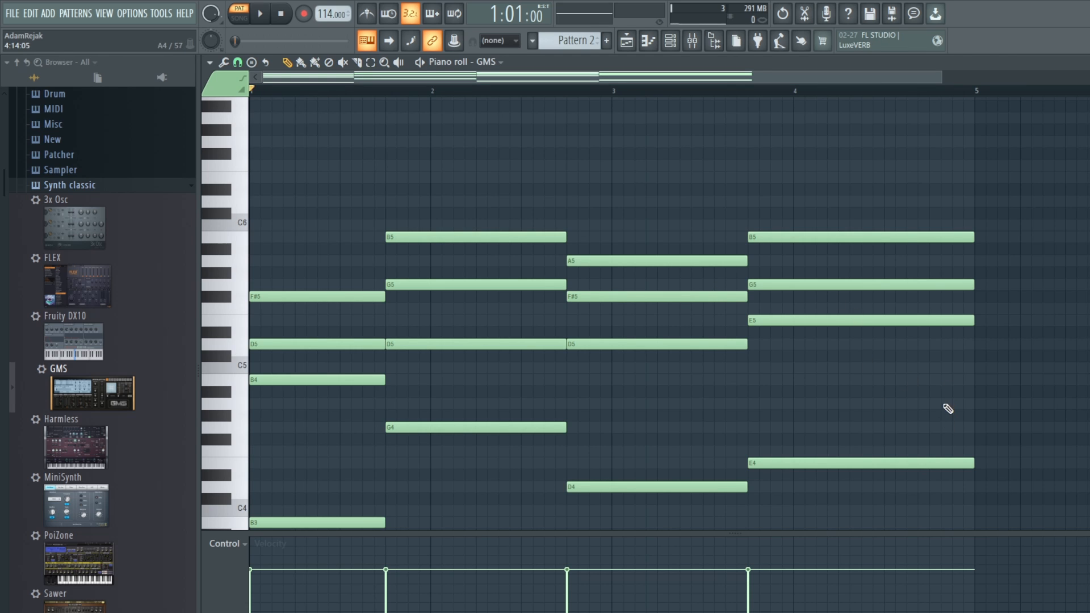
left_click_drag(944, 410, 280, 171)
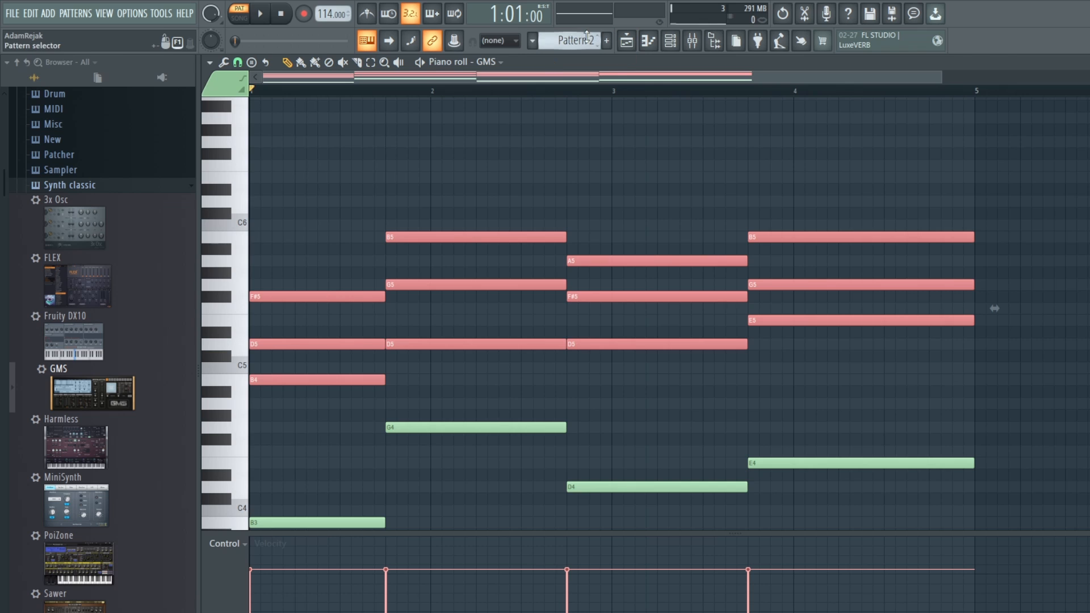
Step: Switch to the empty Pattern 3 and paste the copied chord notes into the GMS #3 piano roll
scroll(576, 41, "up", 1)
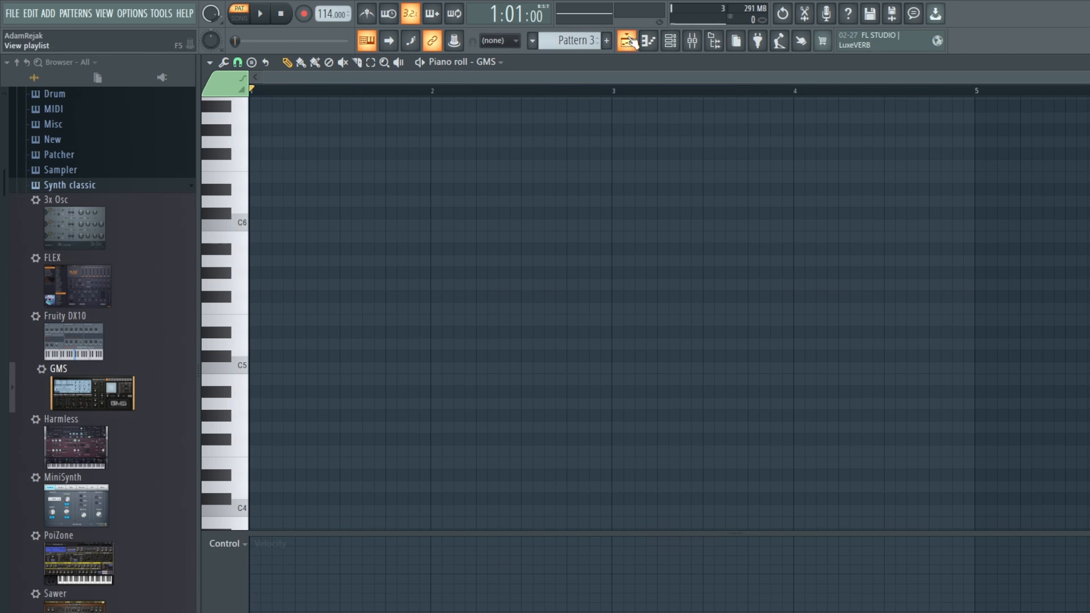
left_click(670, 41)
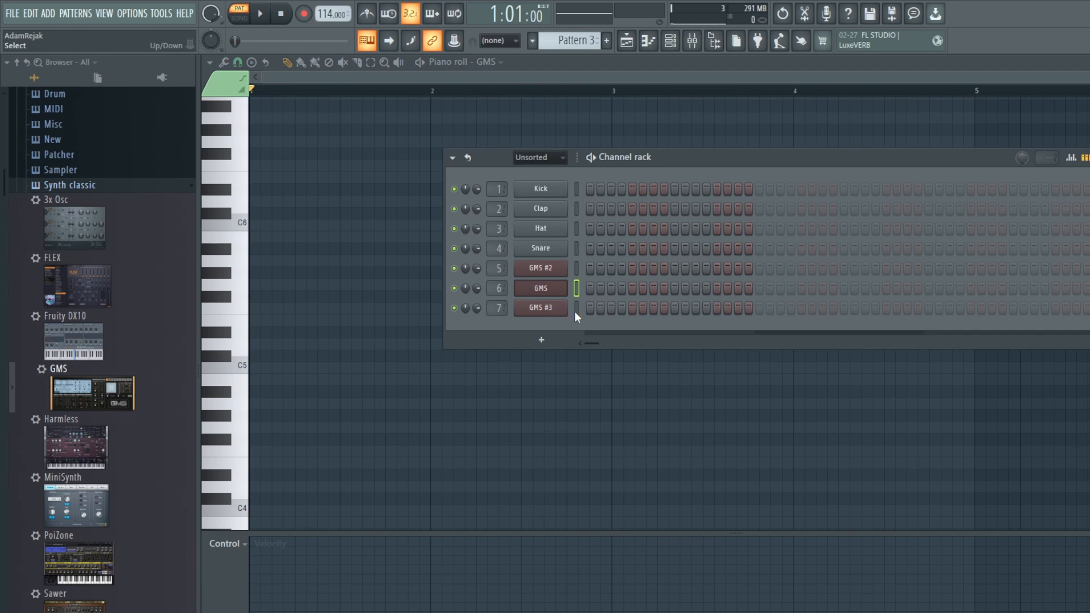
left_click(495, 61)
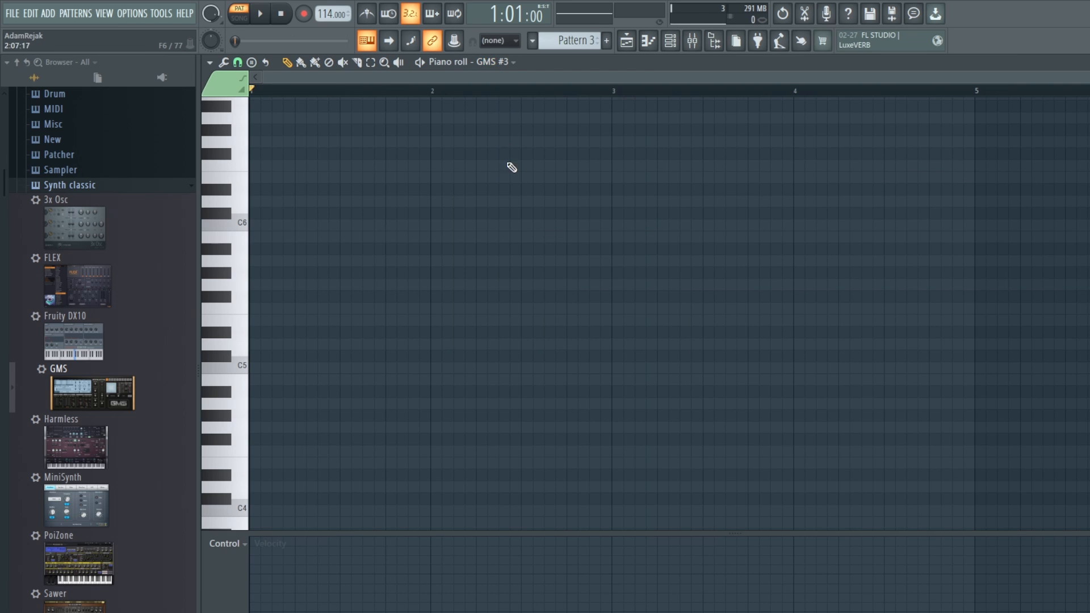
key("ctrl+v")
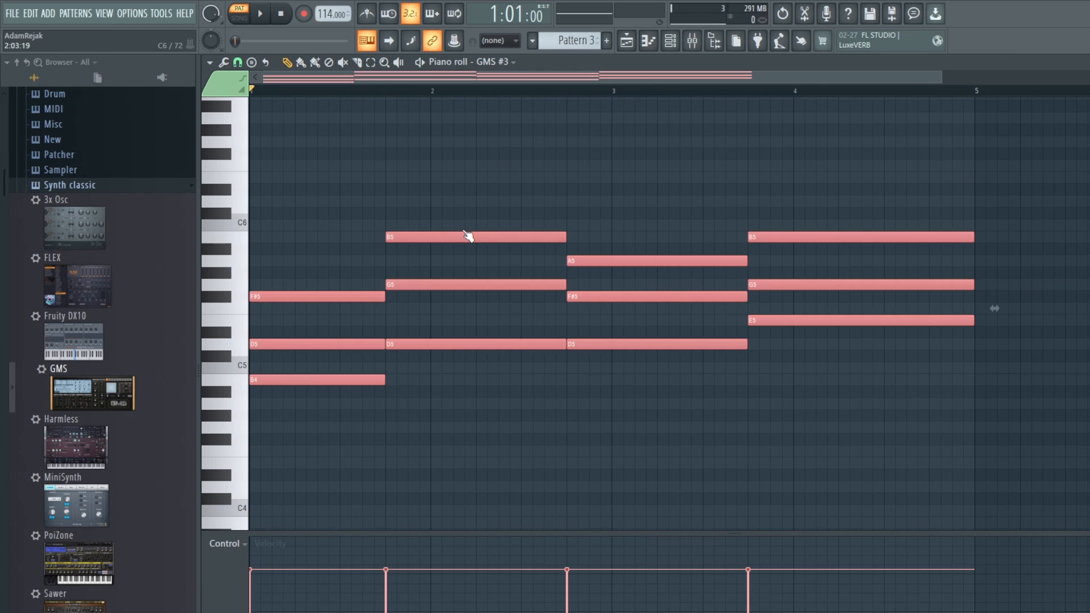
Step: Open the GMS #3 synth and load the Default program from the User bank of its presets library
left_click(670, 41)
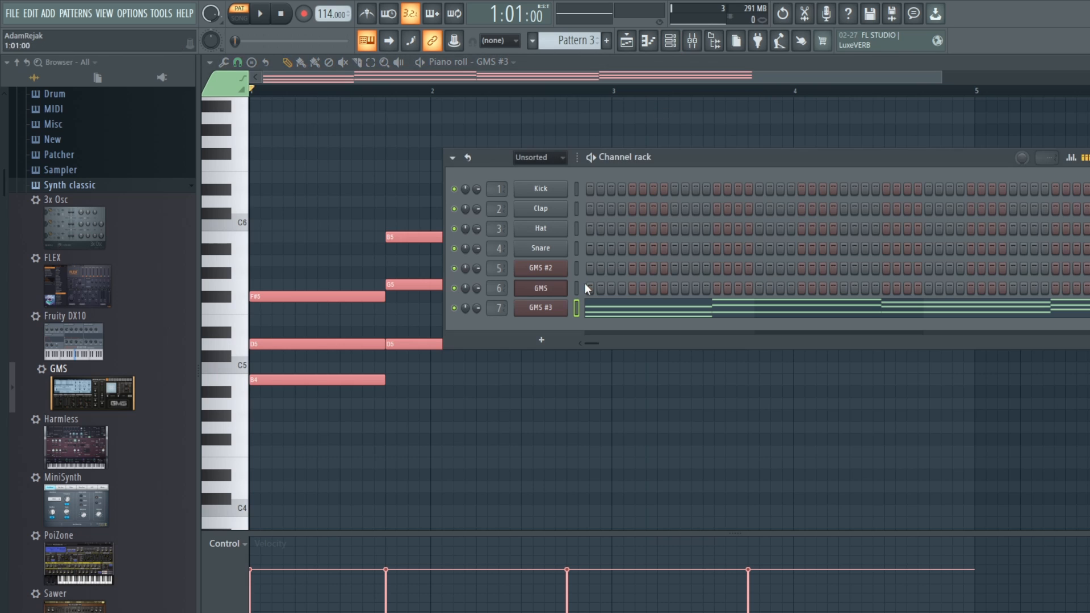
left_click(546, 308)
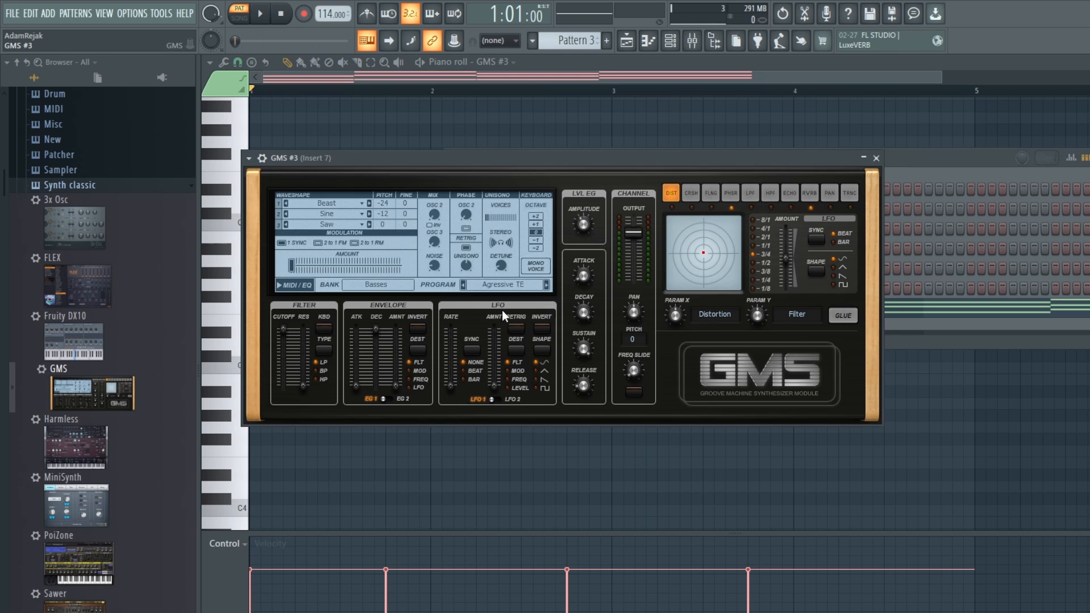
left_click(390, 285)
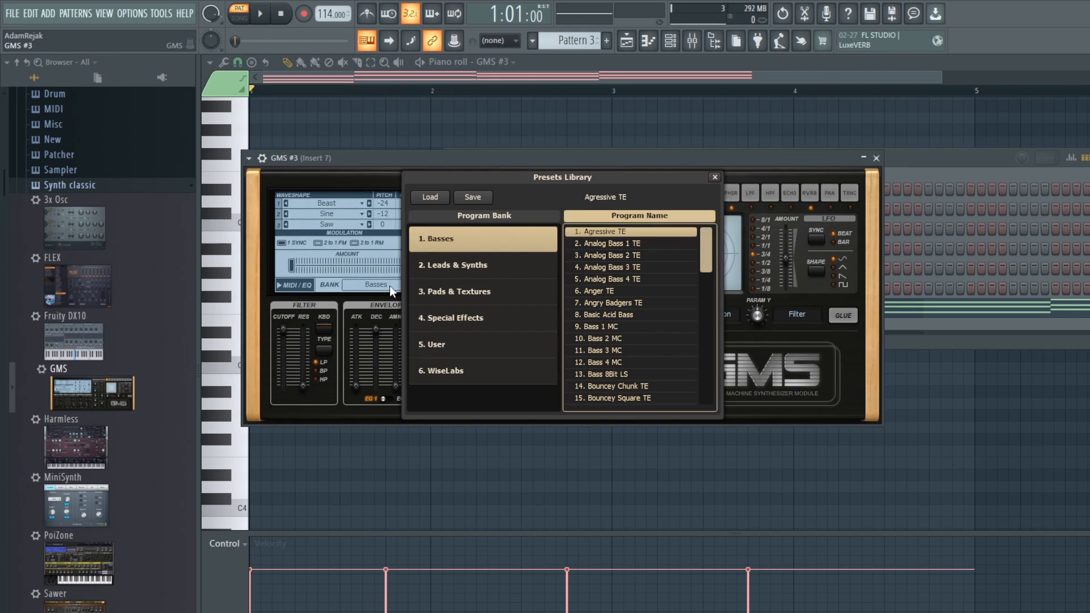
left_click(472, 342)
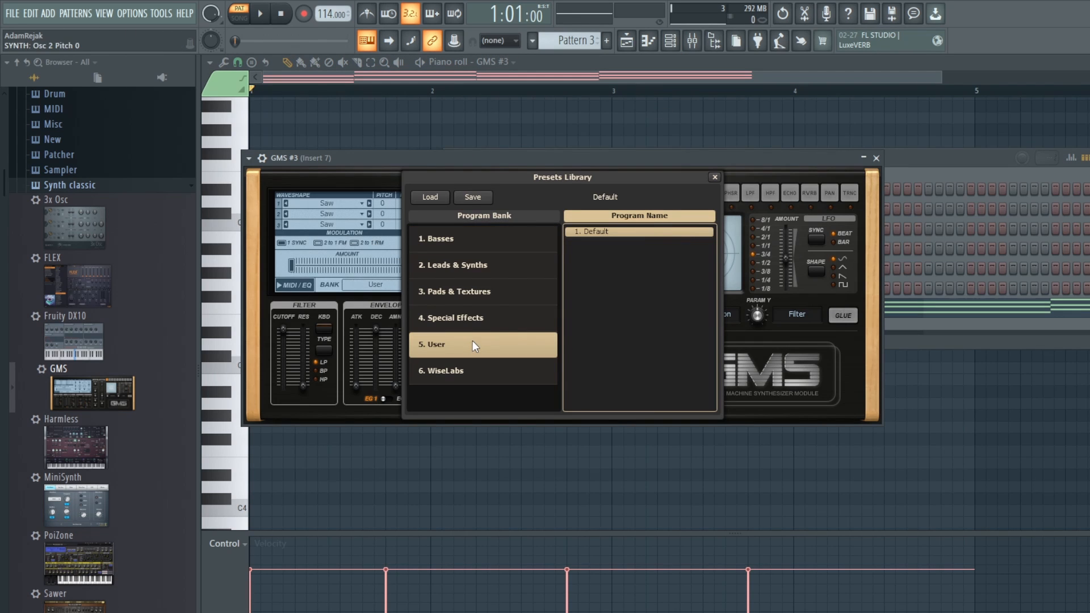
left_click(714, 177)
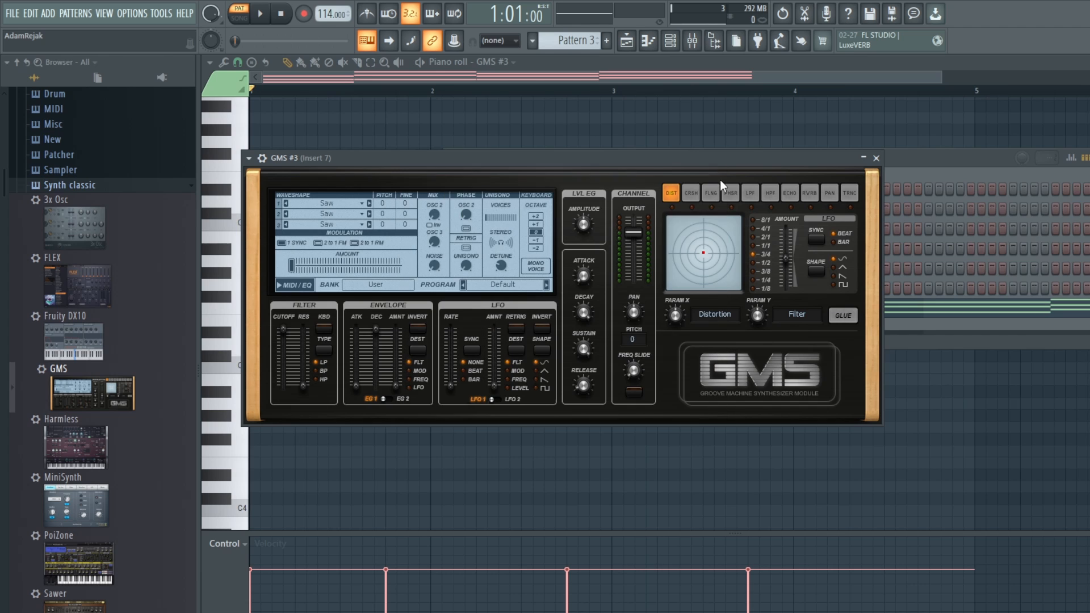
Step: Arpeggiate the pasted GMS #3 chords into short single notes across the four bars and play the result
left_click(650, 44)
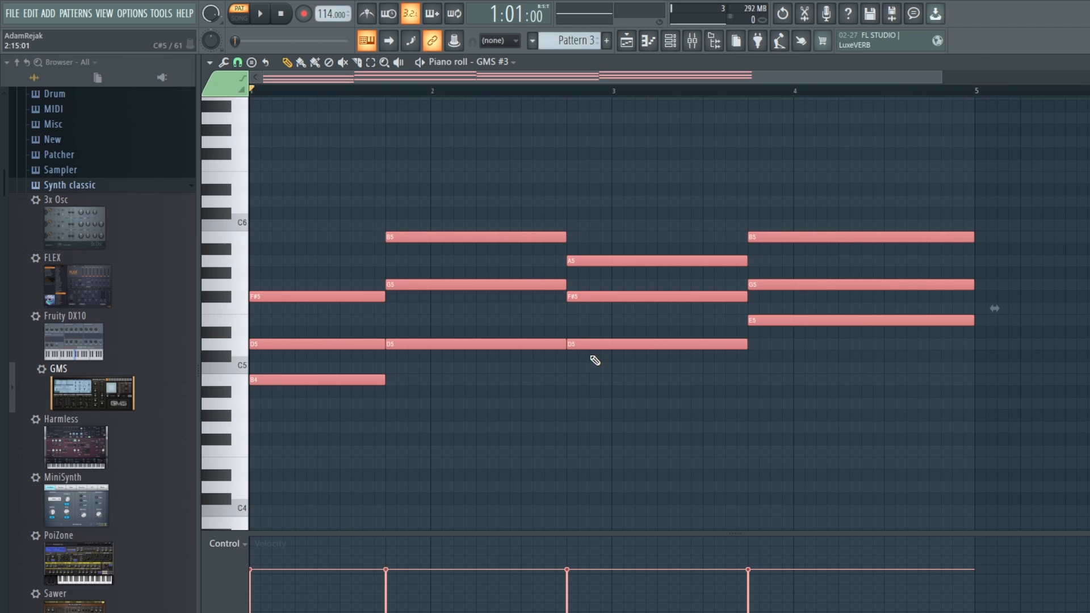
key("alt+a")
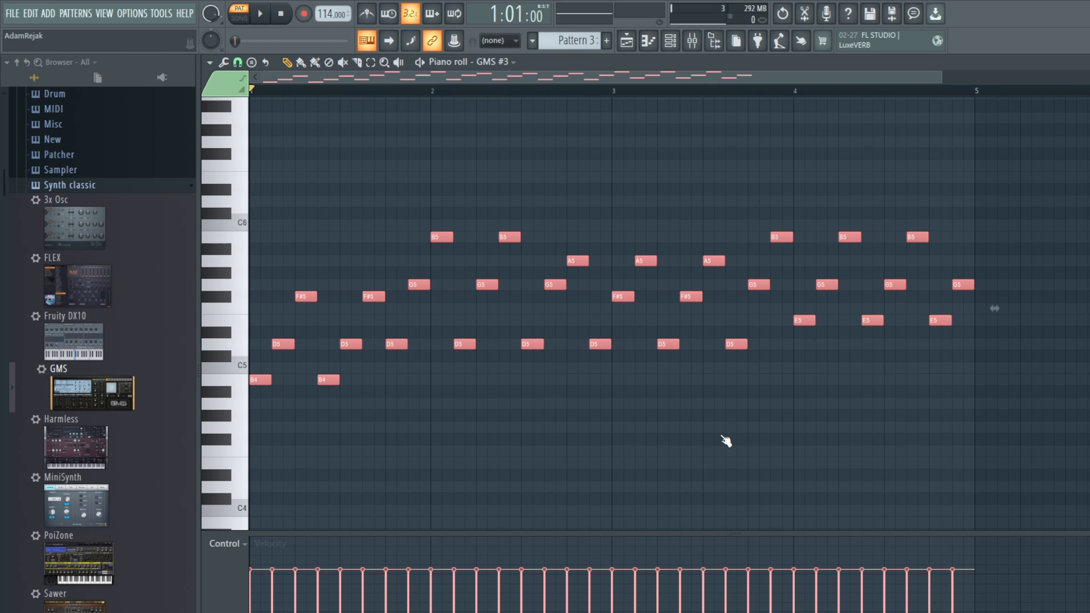
key("space")
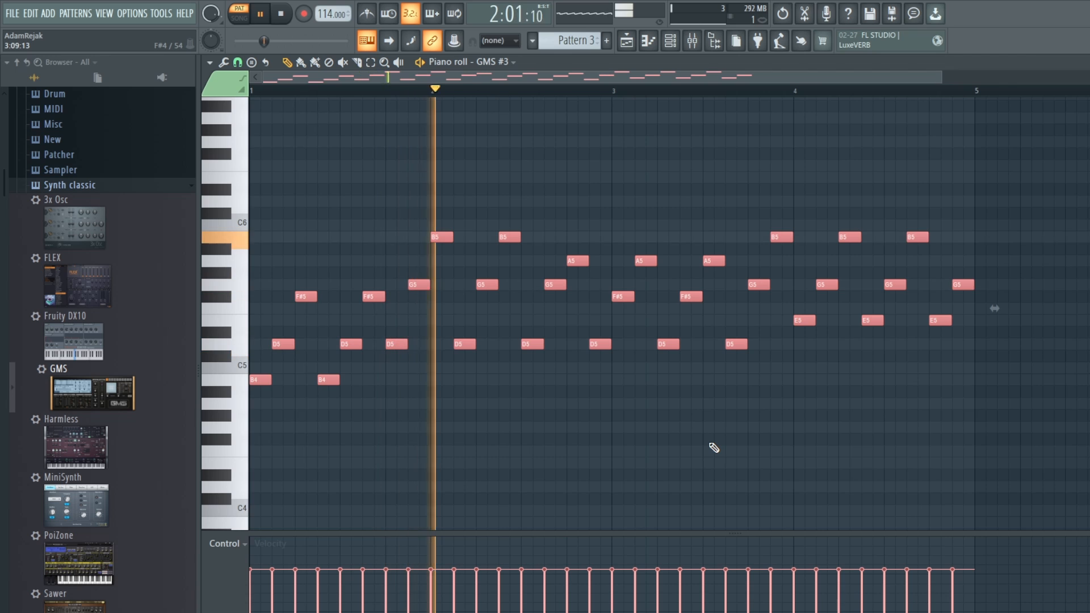
key("space")
Step: In GMS #3, set oscillator 1 to the Sine waveform and the keyboard octave to +1, and listen to the pattern
left_click(671, 42)
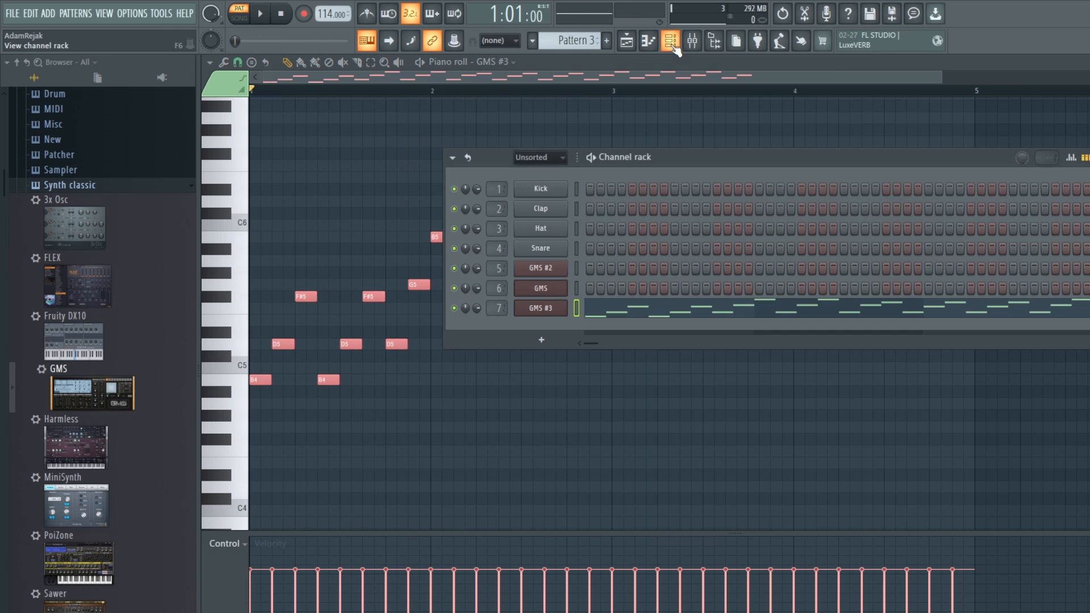
left_click(541, 309)
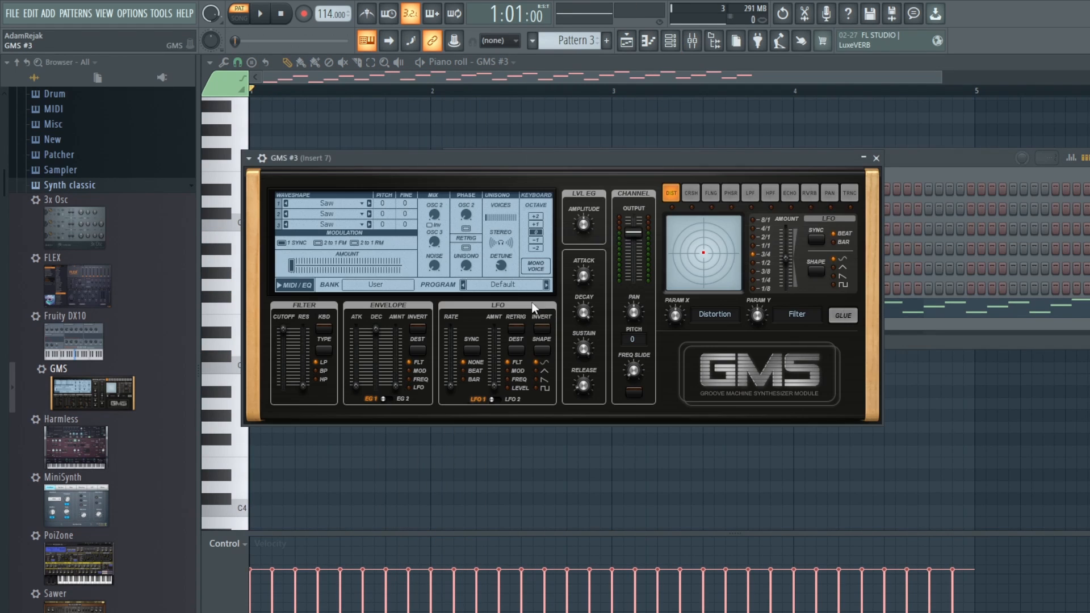
left_click(352, 203)
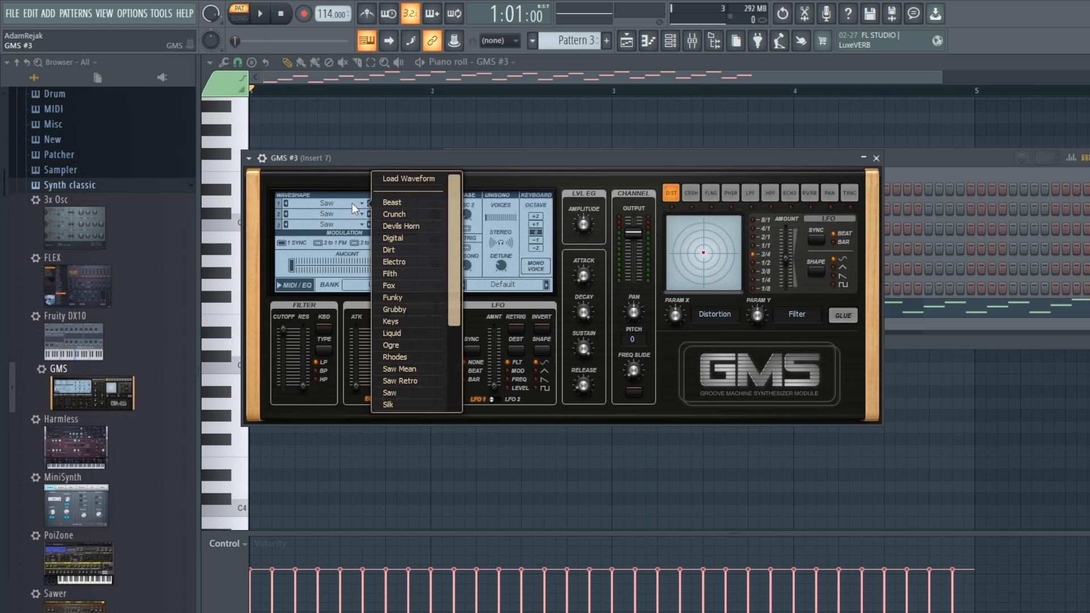
left_click_drag(452, 295, 450, 390)
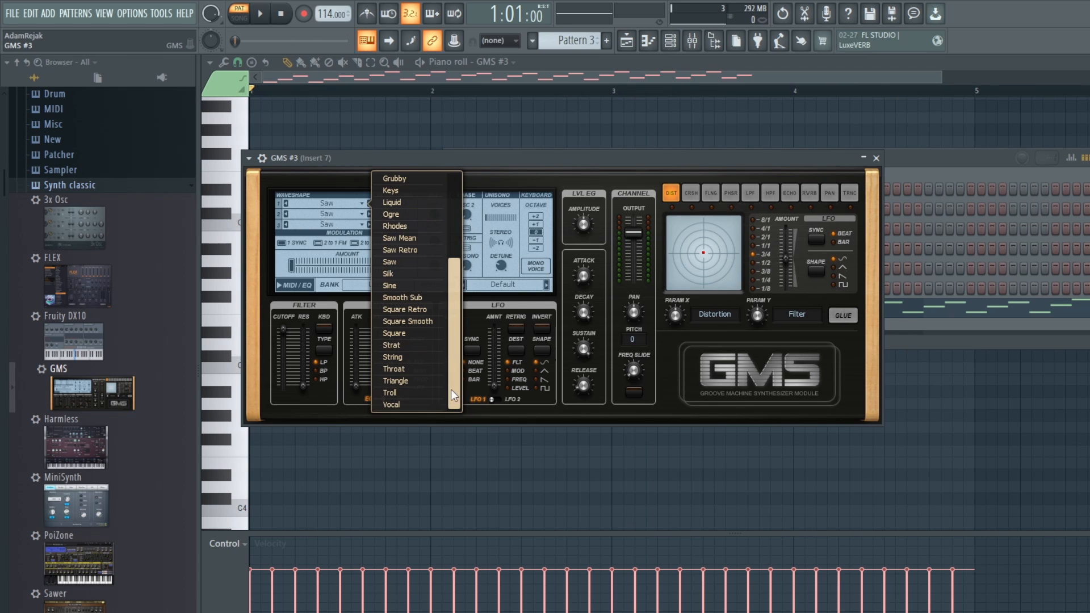
left_click(398, 285)
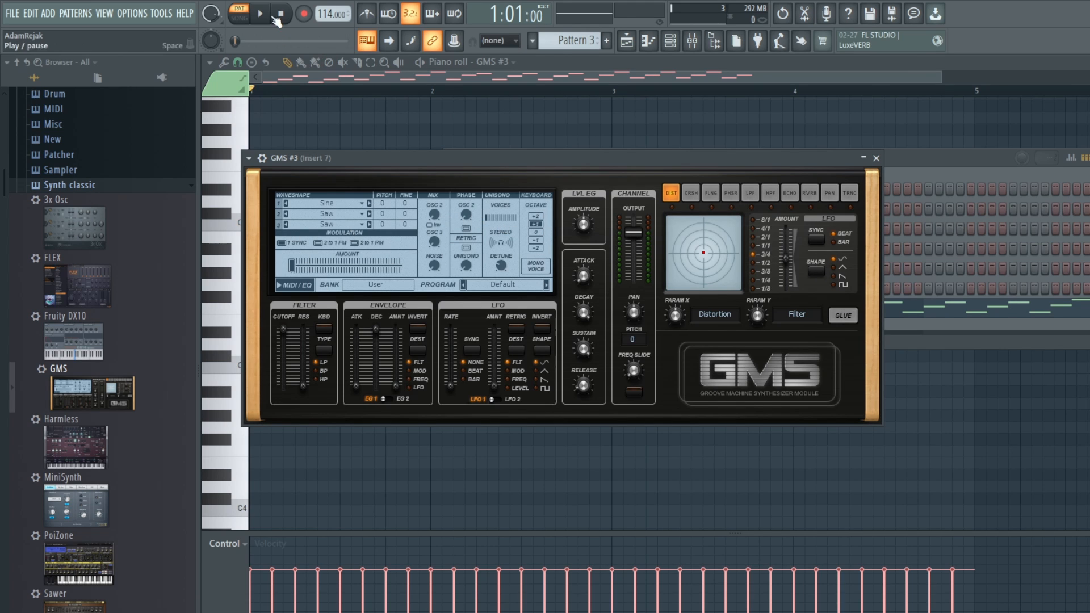
key("space")
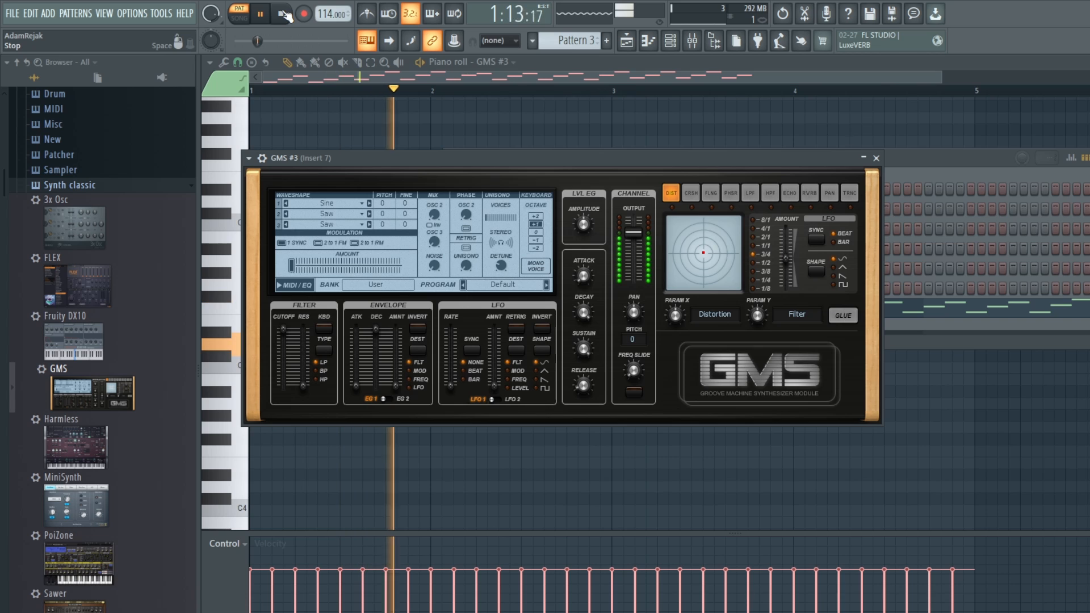
left_click(284, 15)
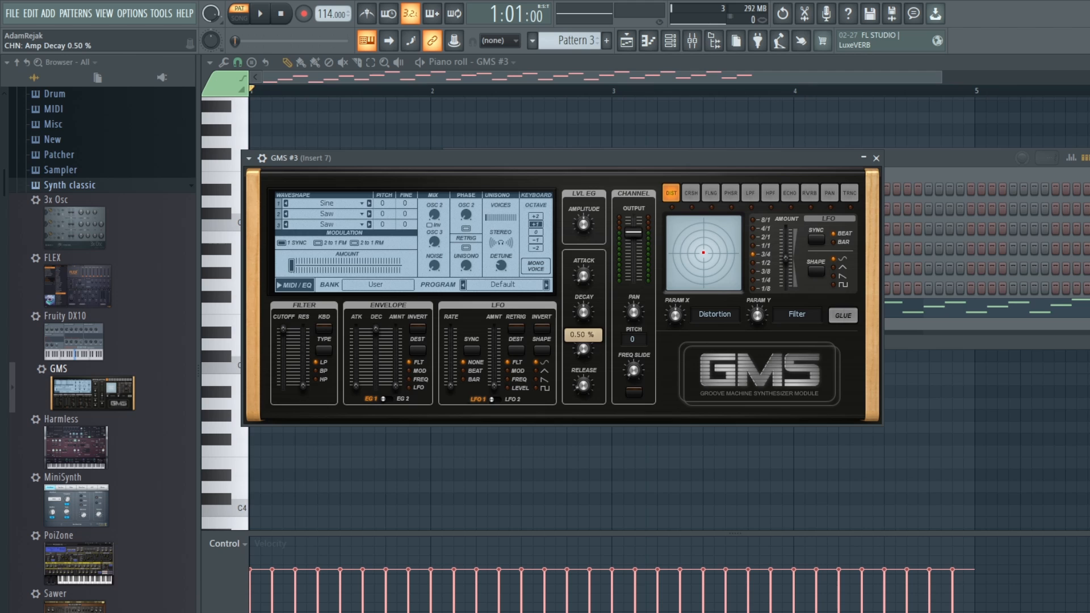
Step: During playback, raise the GMS #3 output level to 7.6 dB and lower the filter cutoff to 0.75 %
key("space")
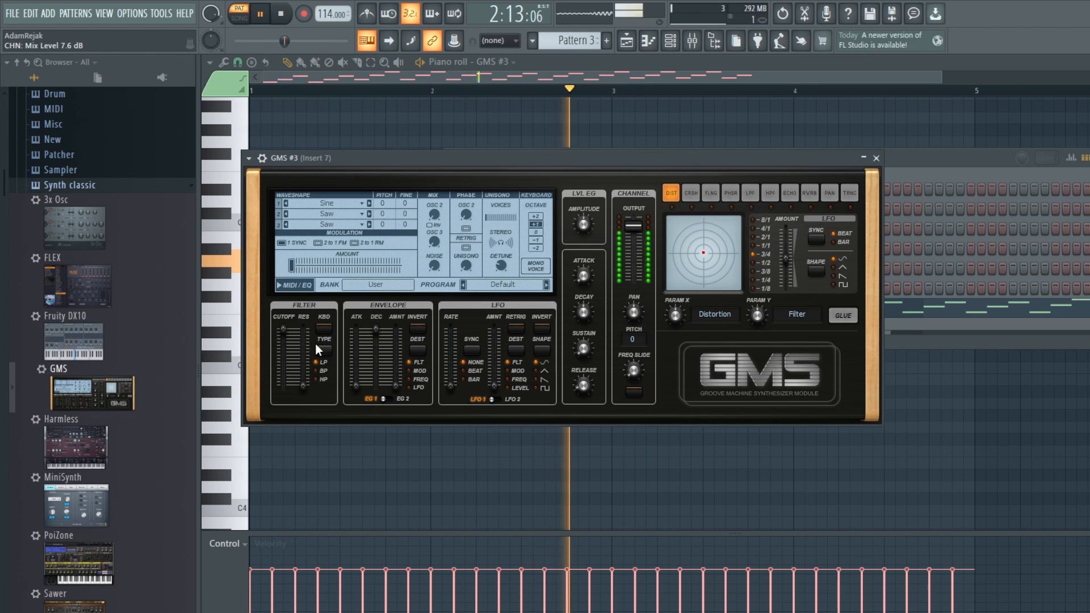
mouse_move(284, 329)
left_mouse_down()
mouse_move(284, 374)
mouse_move(283, 343)
left_mouse_up()
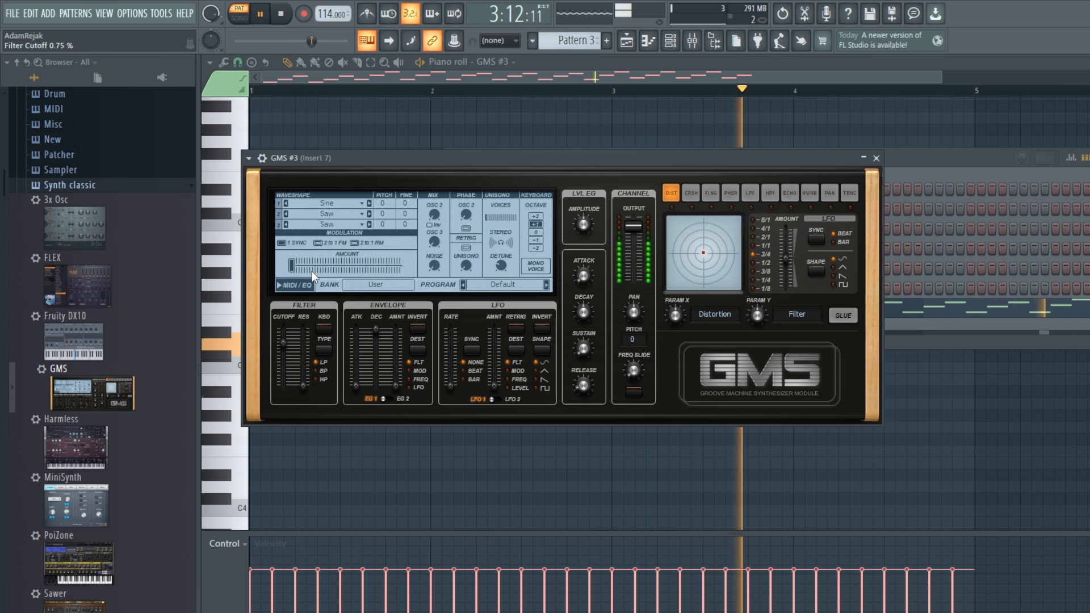
key("space")
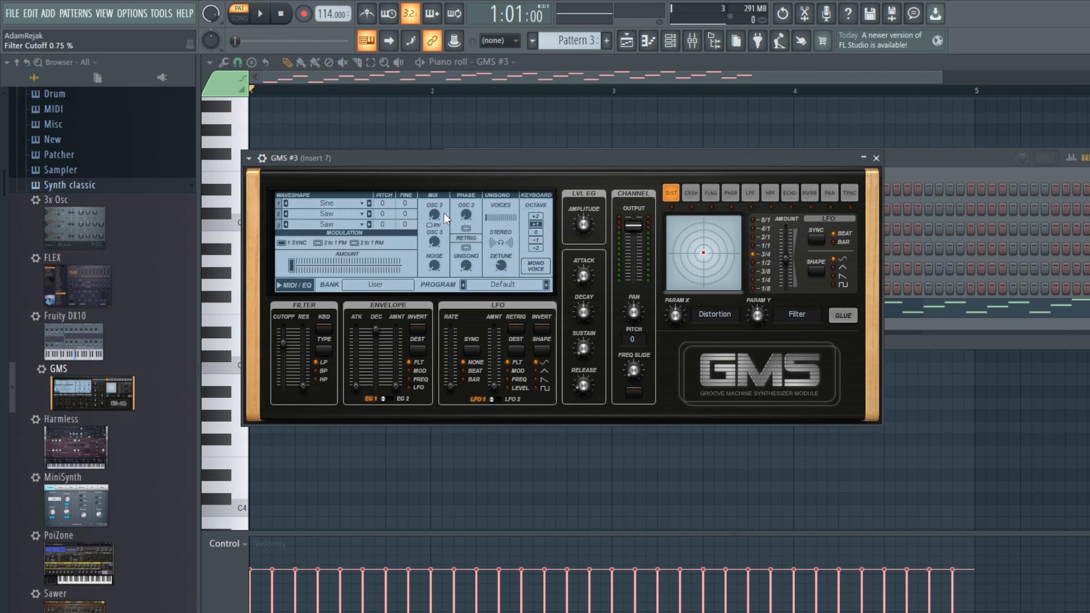
Step: Play the pattern while adjusting oscillator 2's mix and the unison voices and detune in GMS #3
key("space")
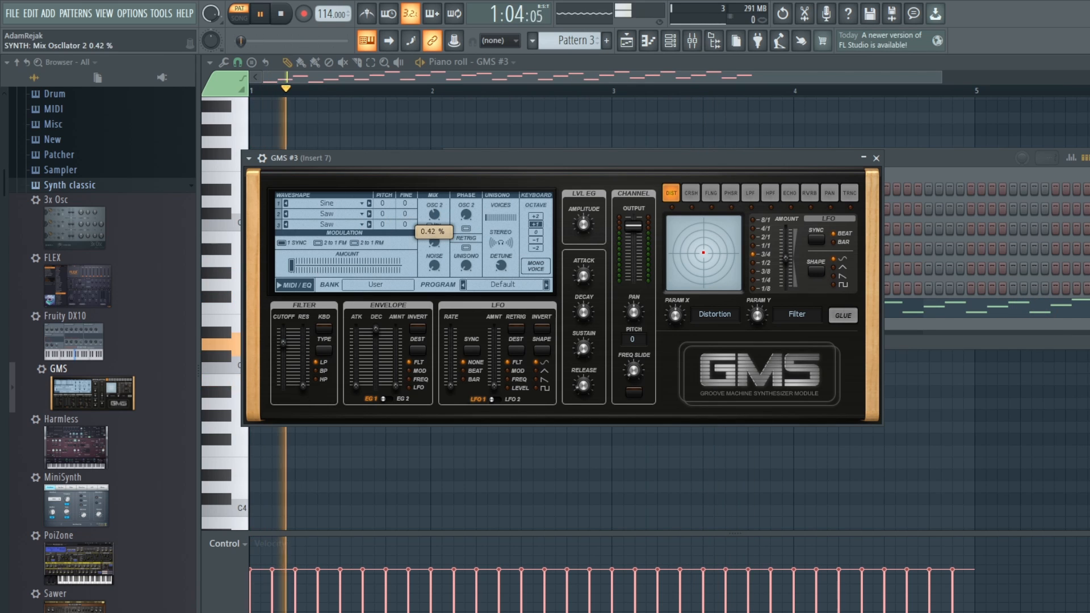
left_click_drag(434, 214, 435, 211)
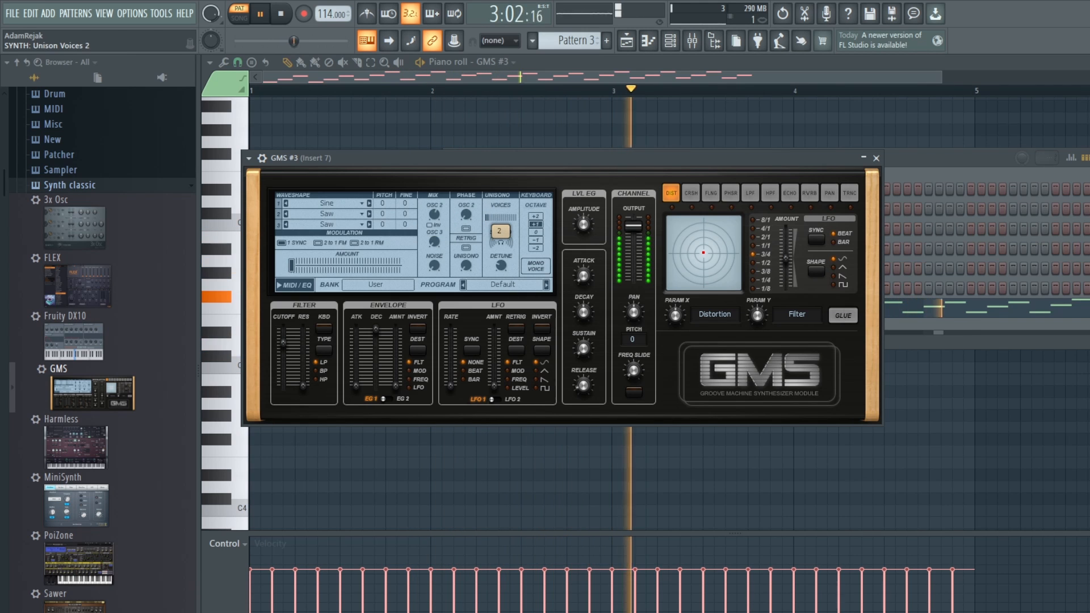
mouse_move(501, 267)
left_mouse_down()
mouse_move(501, 287)
mouse_move(501, 241)
mouse_move(501, 263)
left_mouse_up()
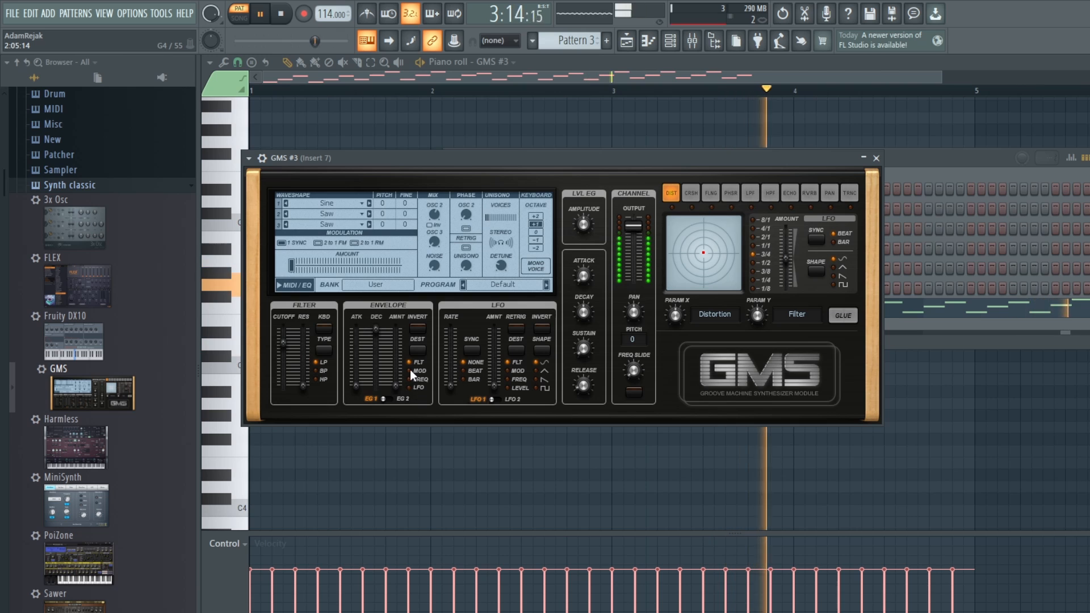
key("space")
key("space")
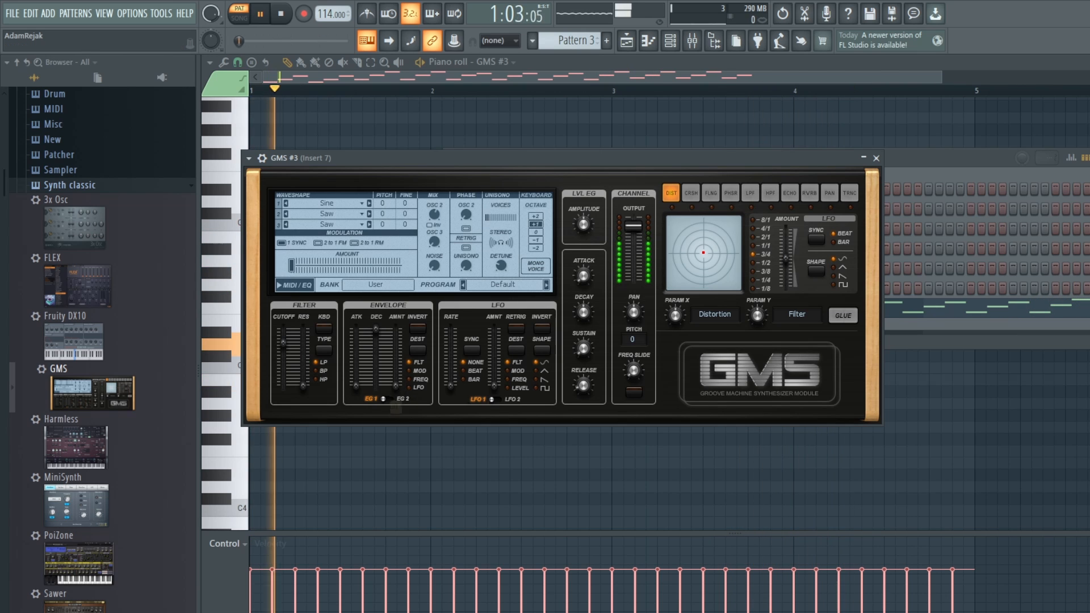
Step: During playback, shape the GMS #3 filter envelope by raising its amount, shortening its decay and setting the attack to 0.74 %
left_click_drag(396, 388, 355, 368)
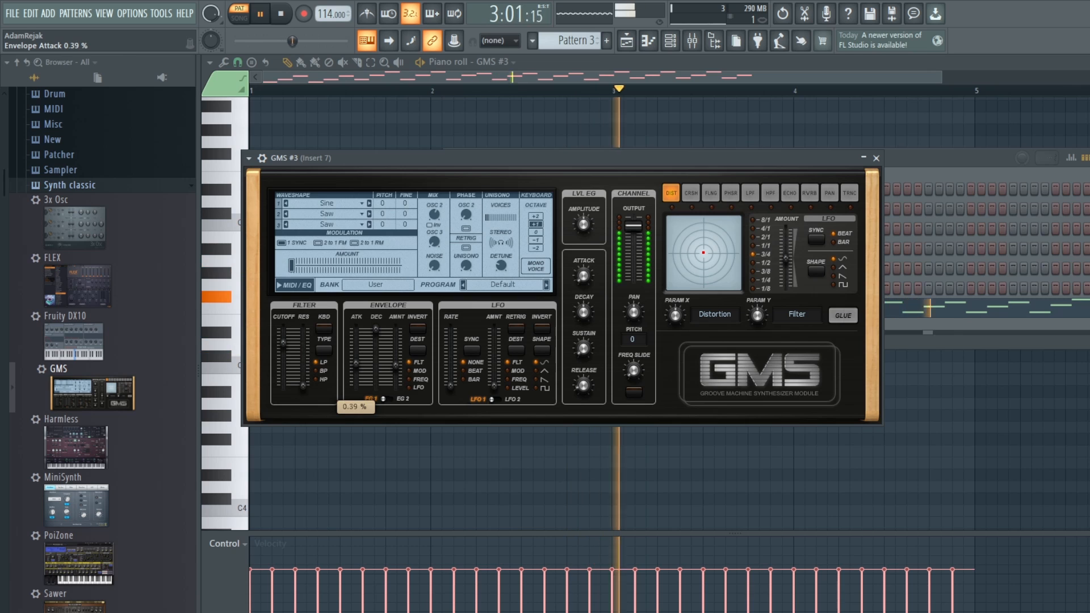
left_click_drag(376, 328, 400, 349)
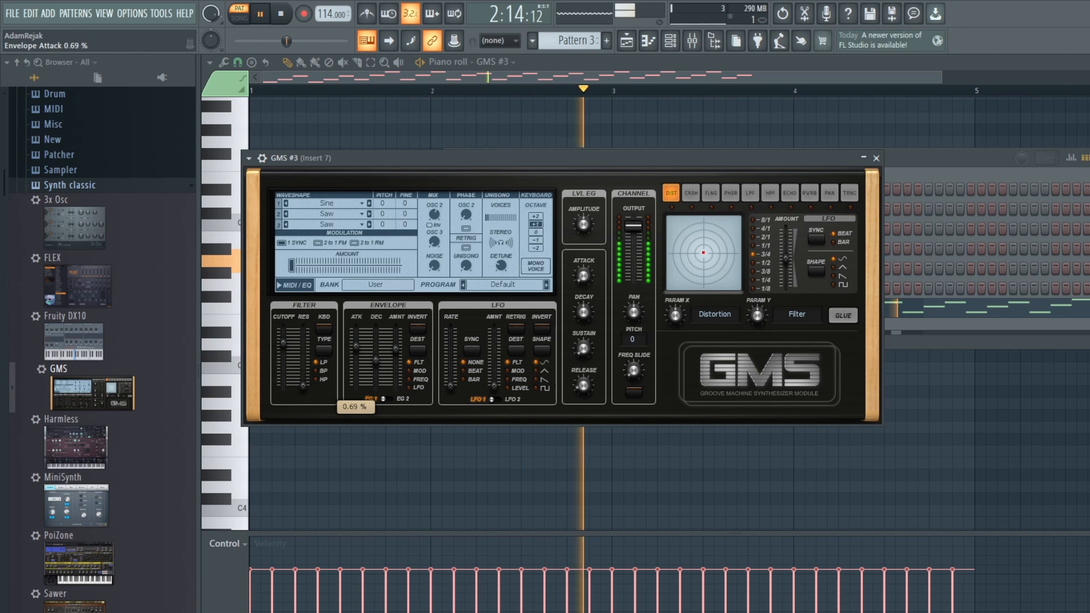
left_click_drag(282, 342, 287, 339)
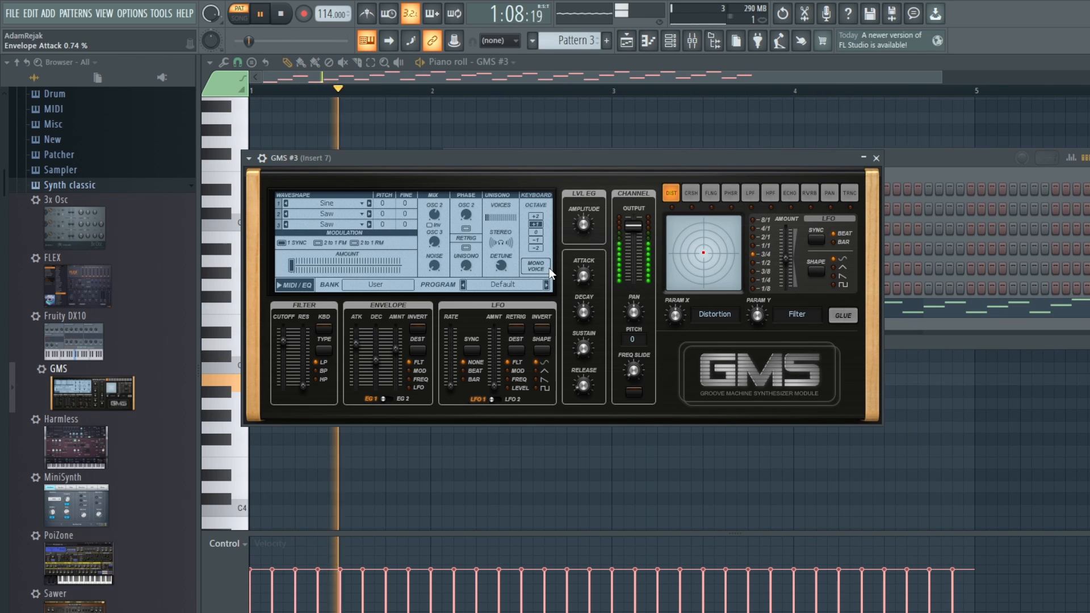
key("space")
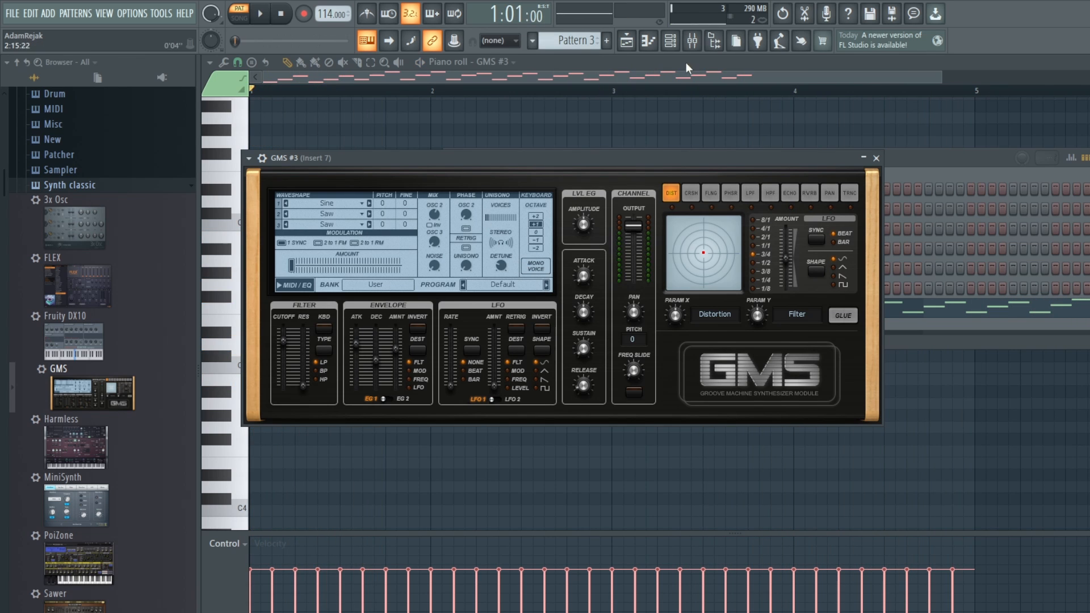
left_click(931, 159)
left_click(678, 44)
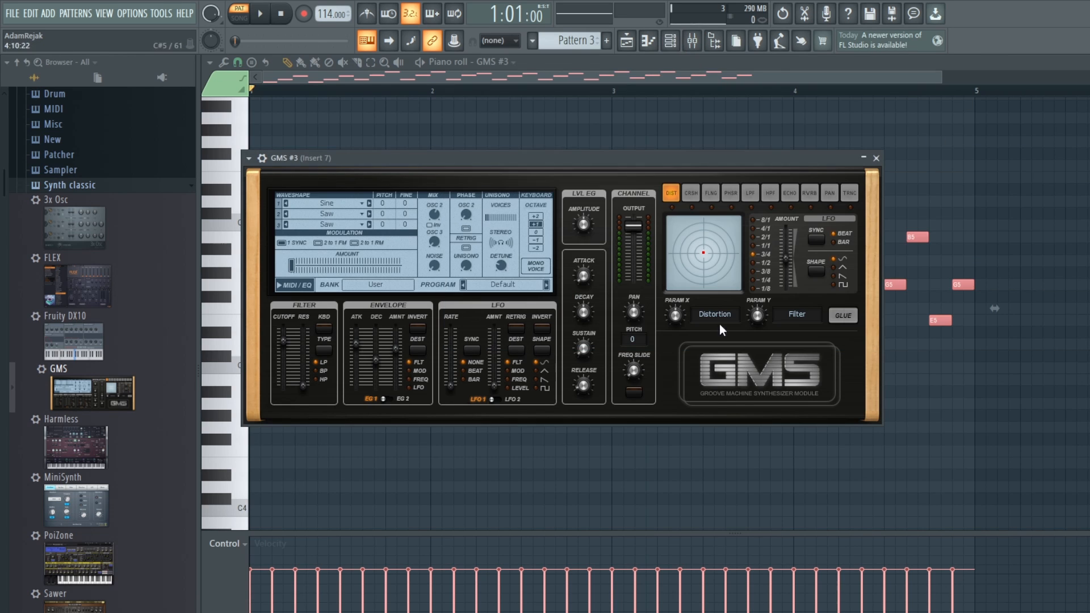
Step: Load Vinyl on mixer Insert 7 and set its year to 1980, wear and dust to 0 %, and warp to 26 %
left_click(692, 41)
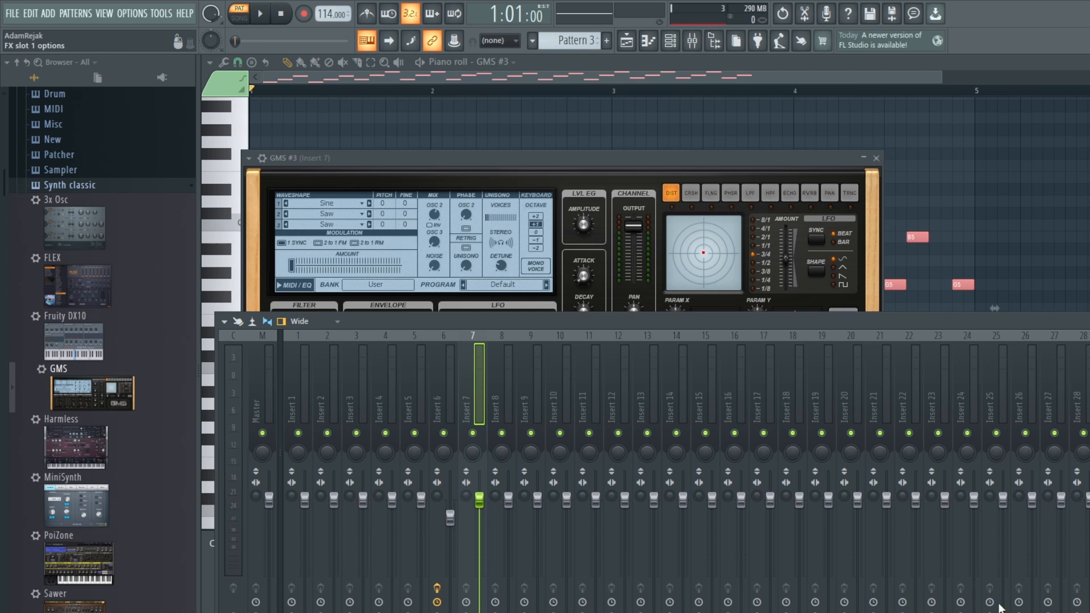
left_click(938, 330)
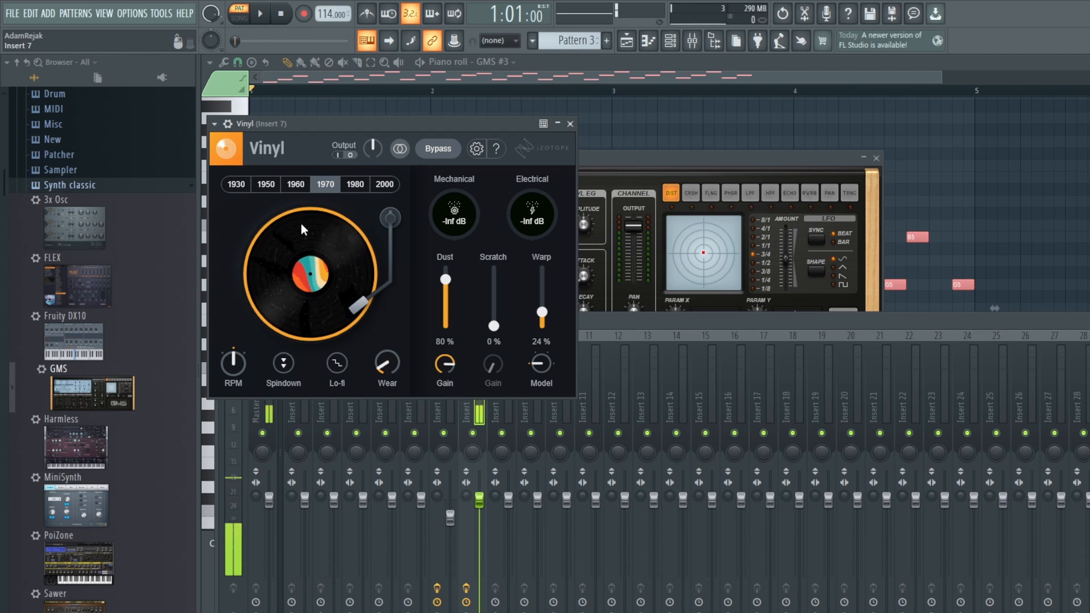
left_click(348, 181)
left_click_drag(374, 370, 392, 411)
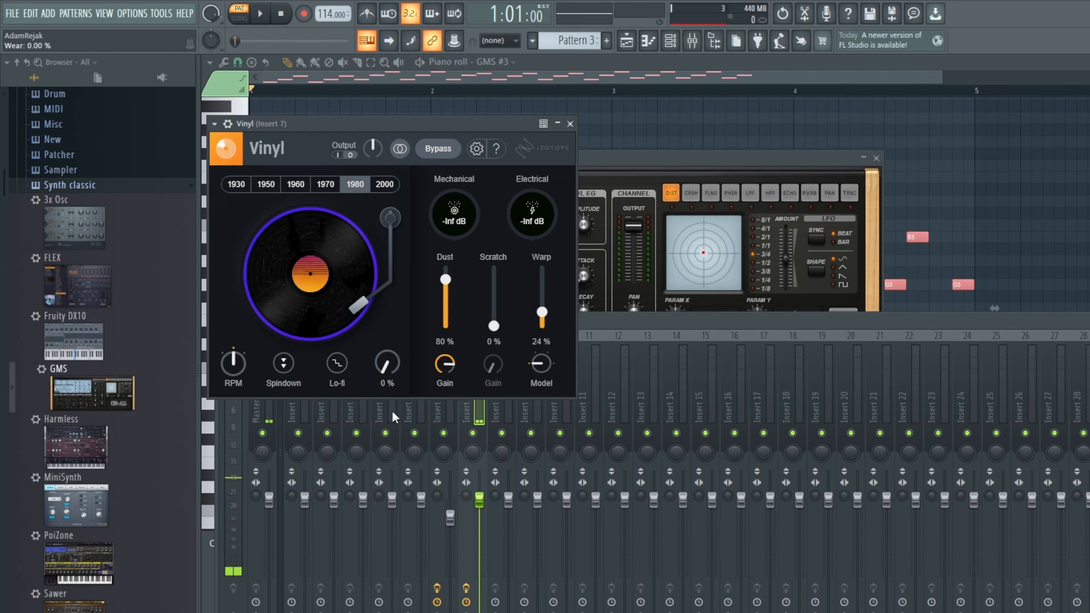
left_click_drag(446, 279, 453, 383)
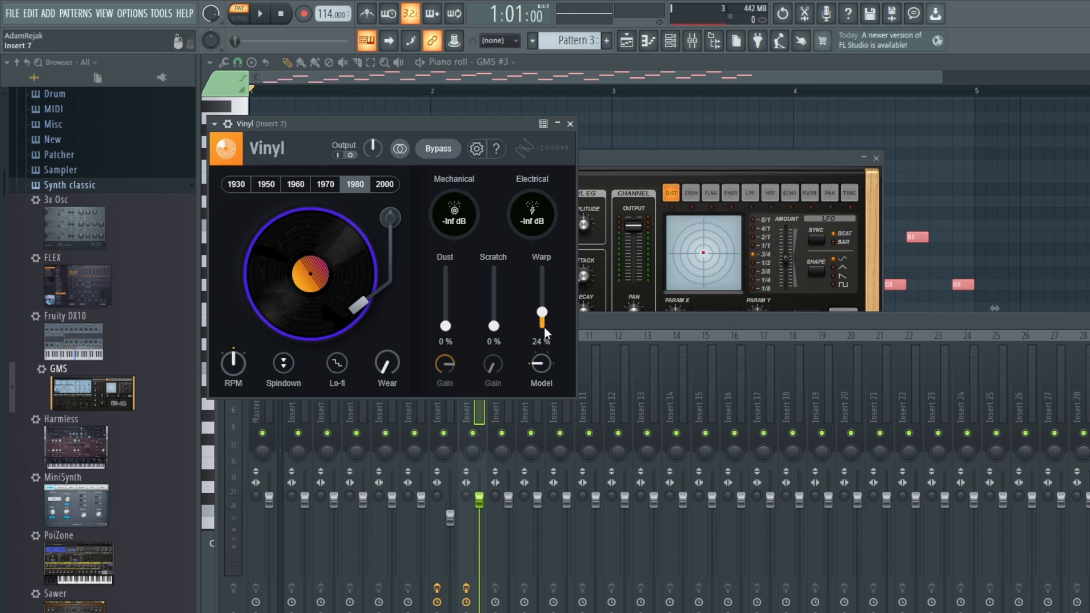
key("space")
left_click_drag(544, 317, 544, 309)
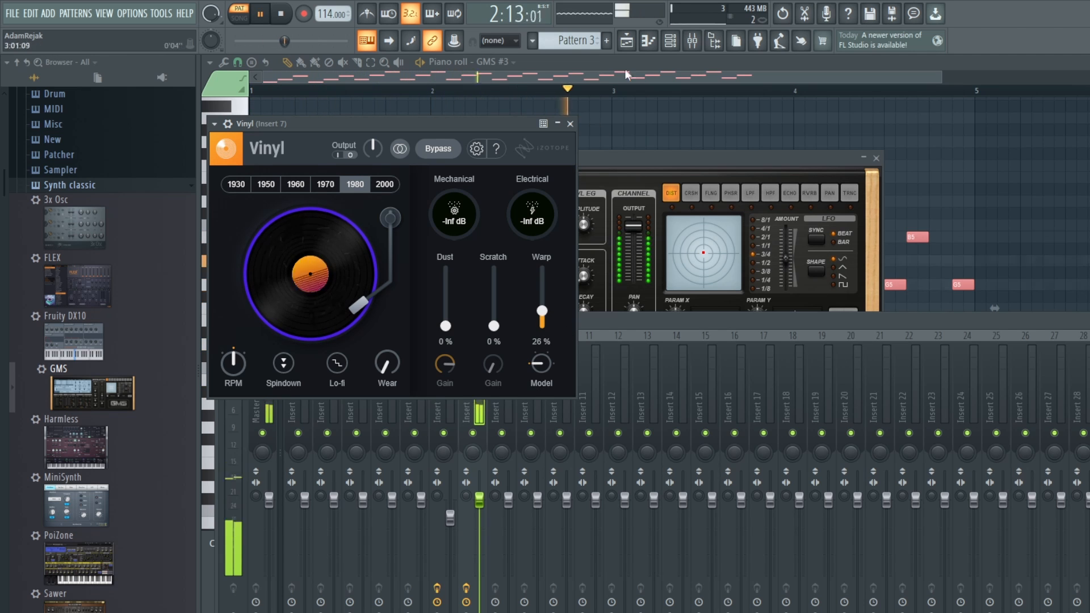
Step: Fill playlist Track 3 with four consecutive Pattern 3 clips from bar 1 to bar 17
left_click(629, 42)
left_click(434, 207)
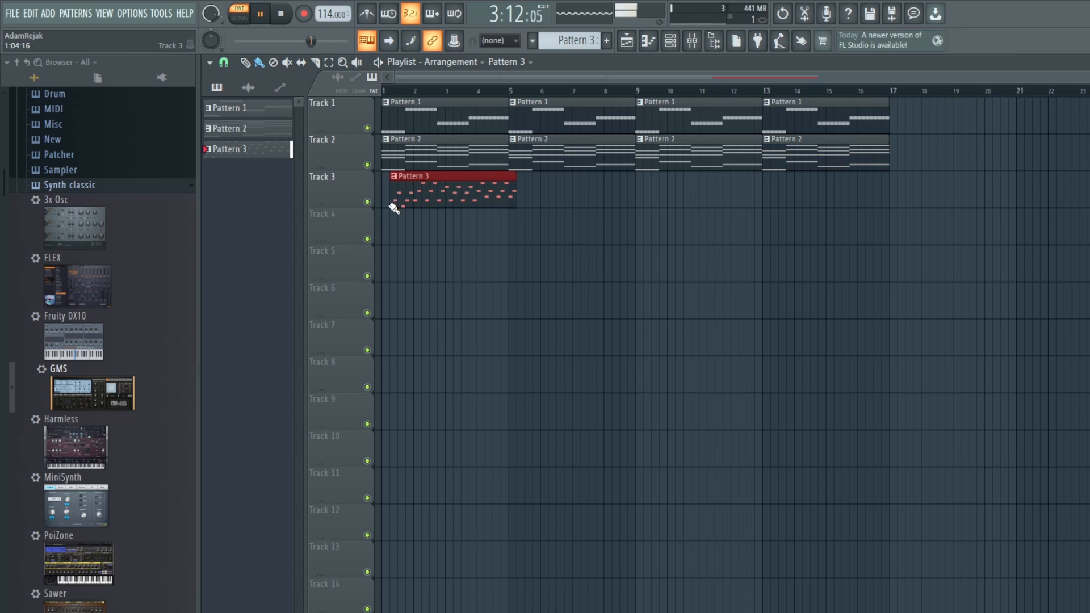
key("ctrl+b")
key("ctrl+b")
key("ctrl+b")
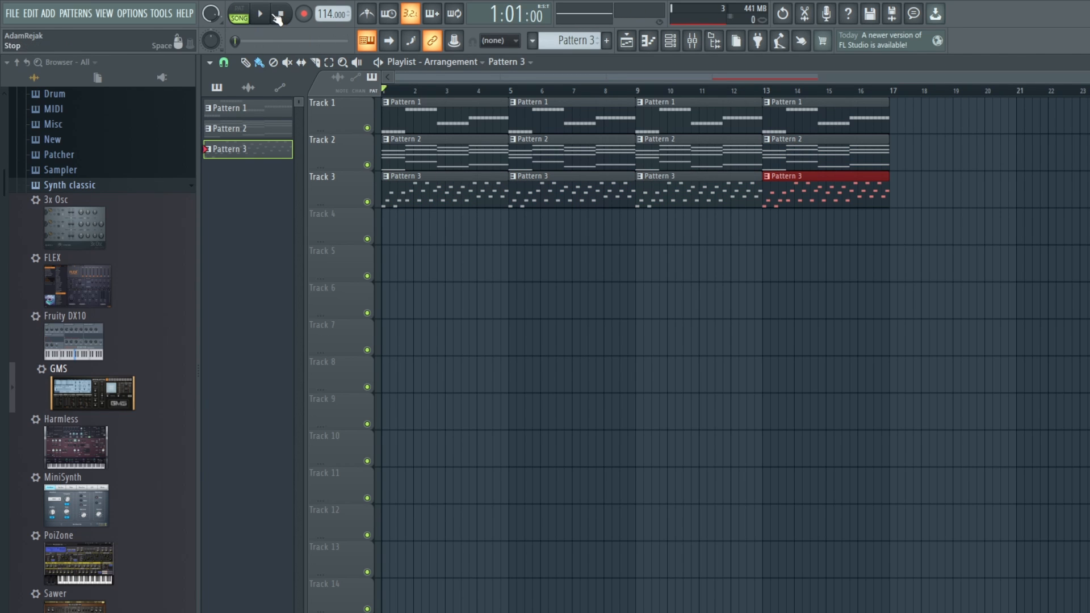
Step: Play the full song and lower the mixer faders of Insert 5 and Insert 6
key("space")
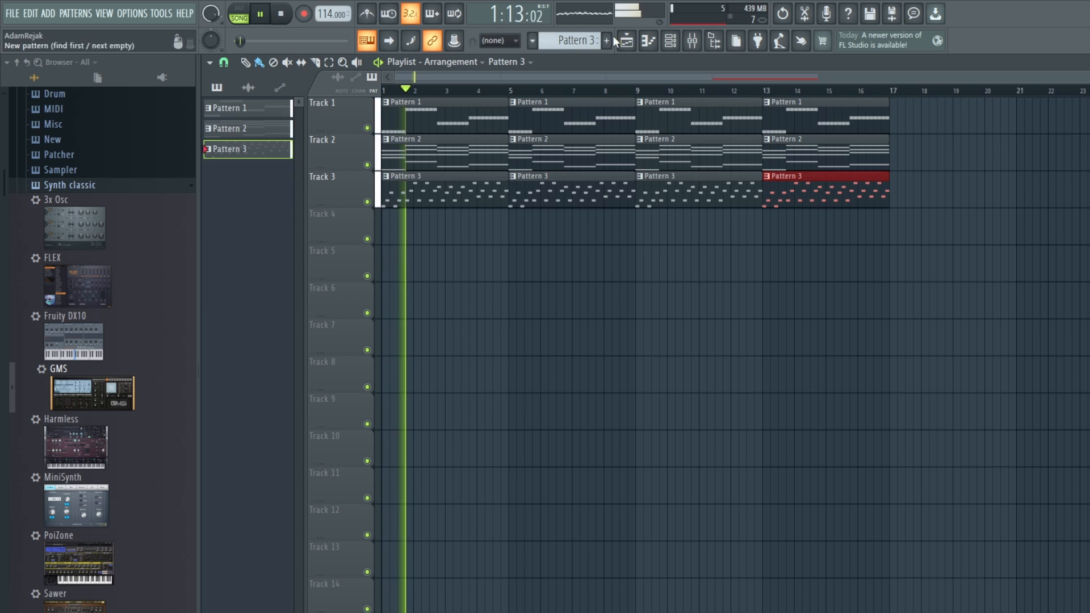
left_click(670, 41)
key("space")
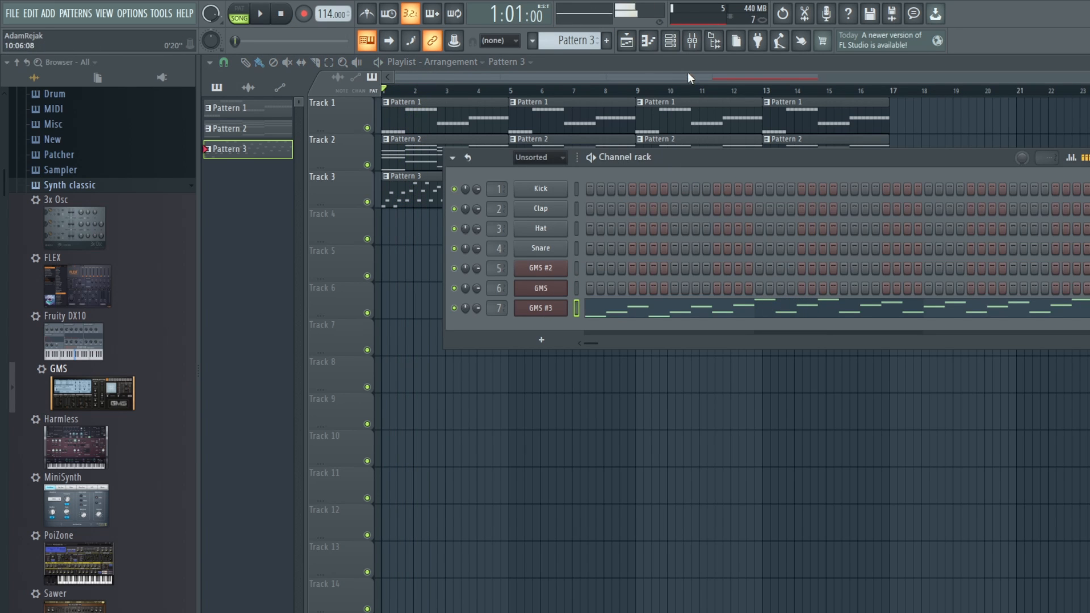
left_click(670, 40)
left_click(692, 40)
key("space")
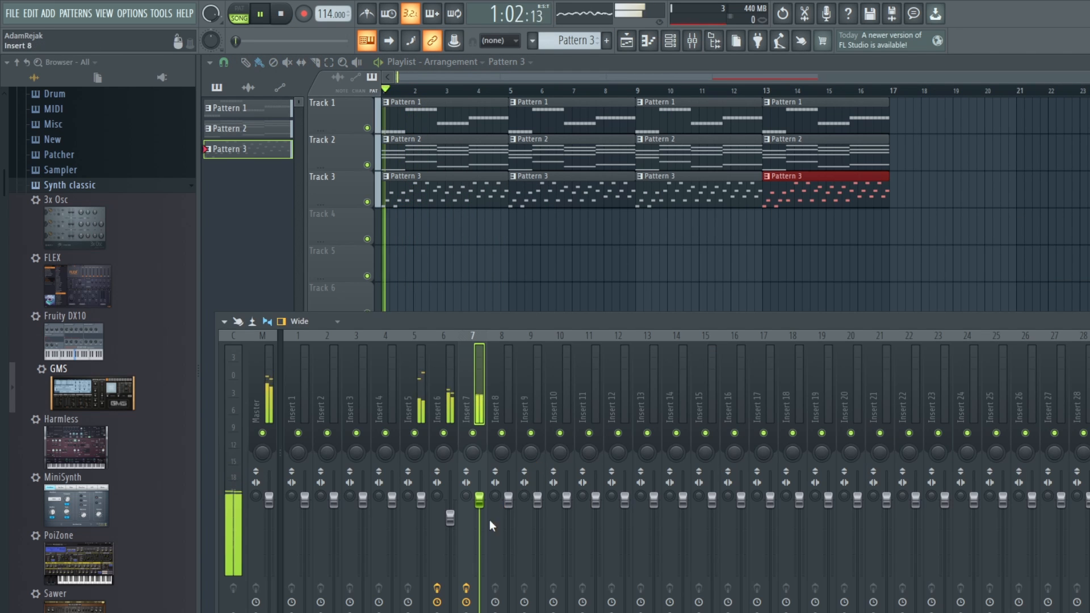
mouse_move(450, 517)
left_mouse_down()
mouse_move(450, 527)
mouse_move(421, 508)
mouse_move(451, 534)
left_mouse_up()
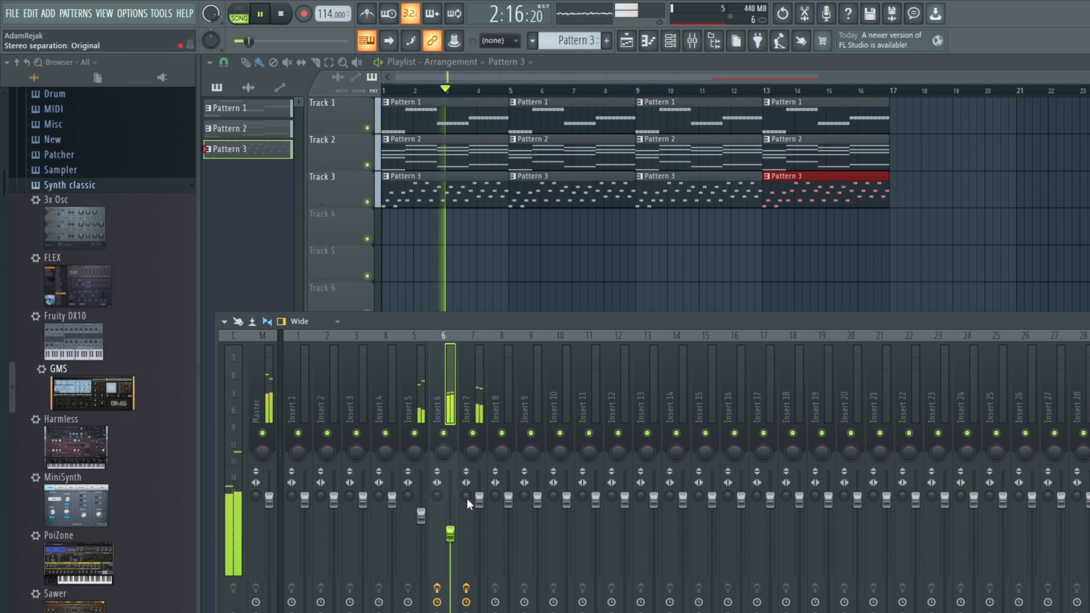
Step: Add Fruity parametric EQ 2 to Insert 7 and make band 1 a Steep 6 high pass with its cutoff just below band 4
left_click(483, 386)
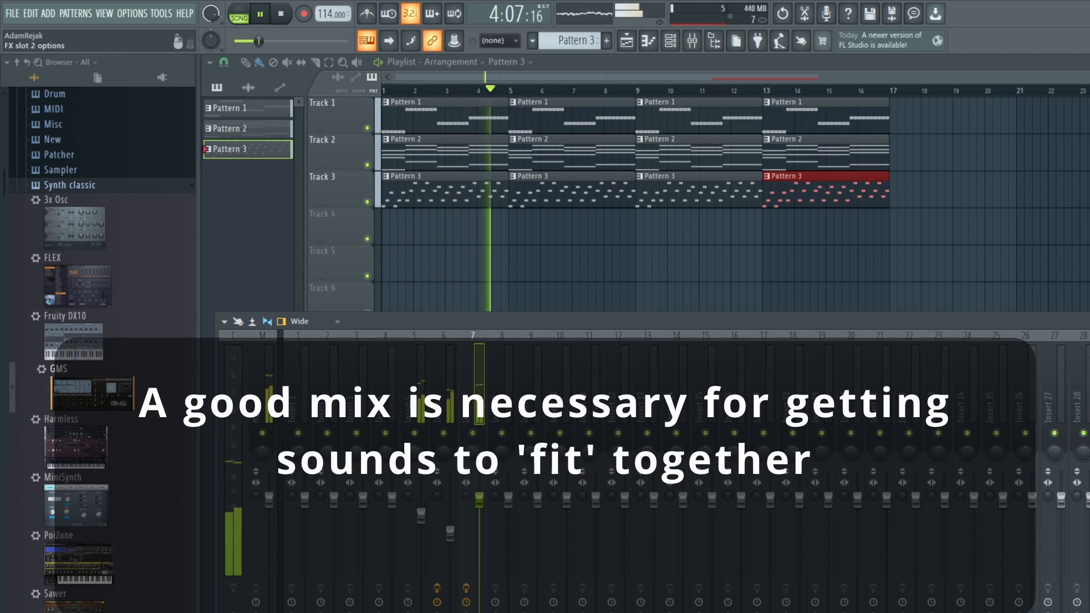
left_click(1089, 363)
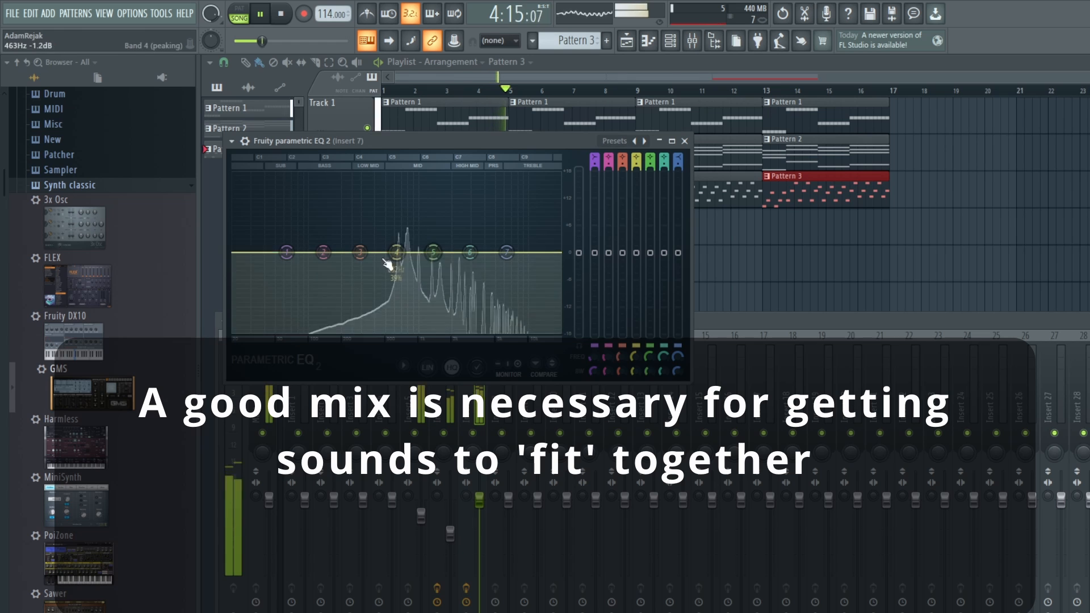
left_click(594, 161)
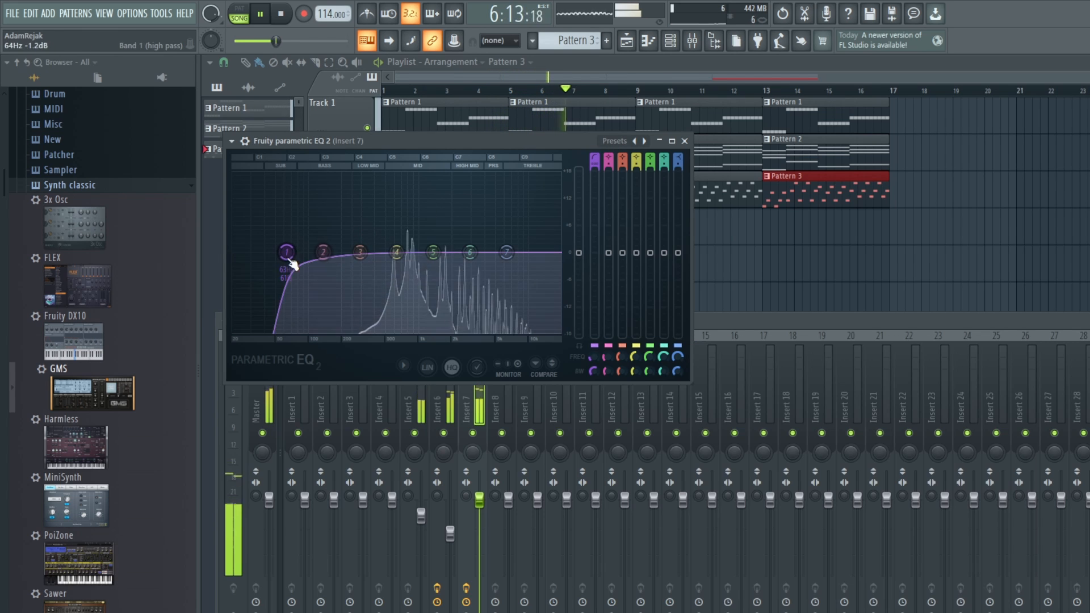
left_click_drag(291, 261, 379, 261)
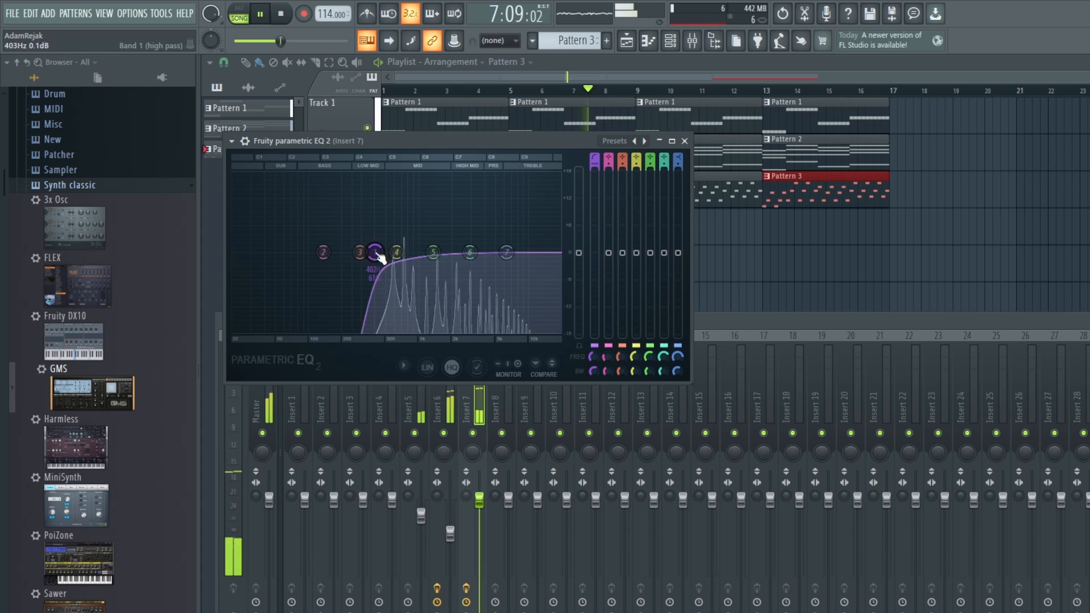
Step: Rebalance the layers during playback by slightly raising the Insert 7 fader and lowering the Insert 6 fader further
left_click(763, 313)
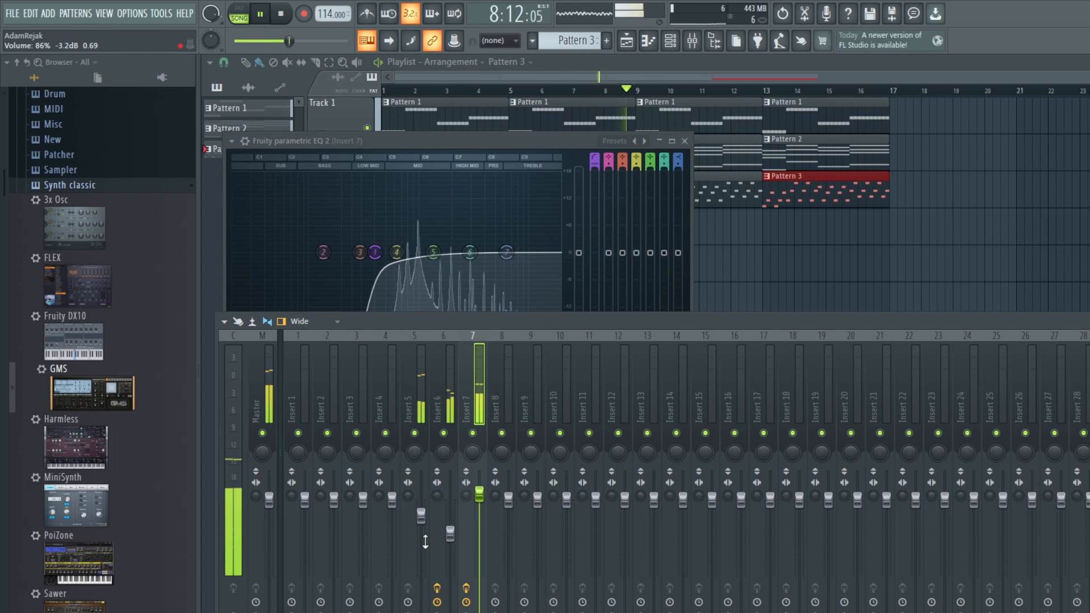
left_click_drag(450, 534, 452, 543)
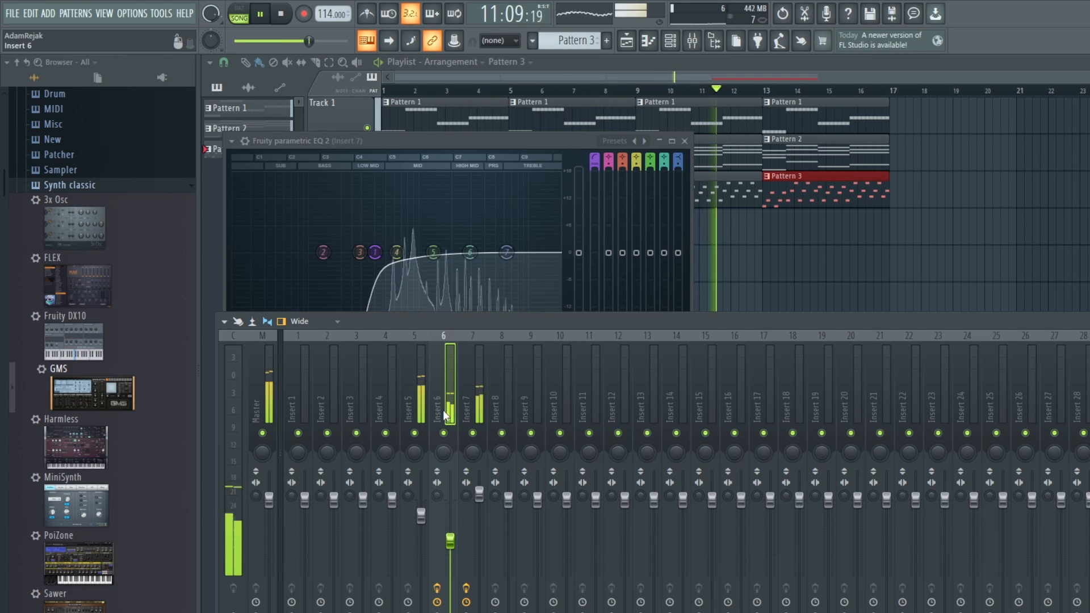
key("space")
Step: Open the GMS #3 instrument and listen to its layer within the full song
left_click(672, 44)
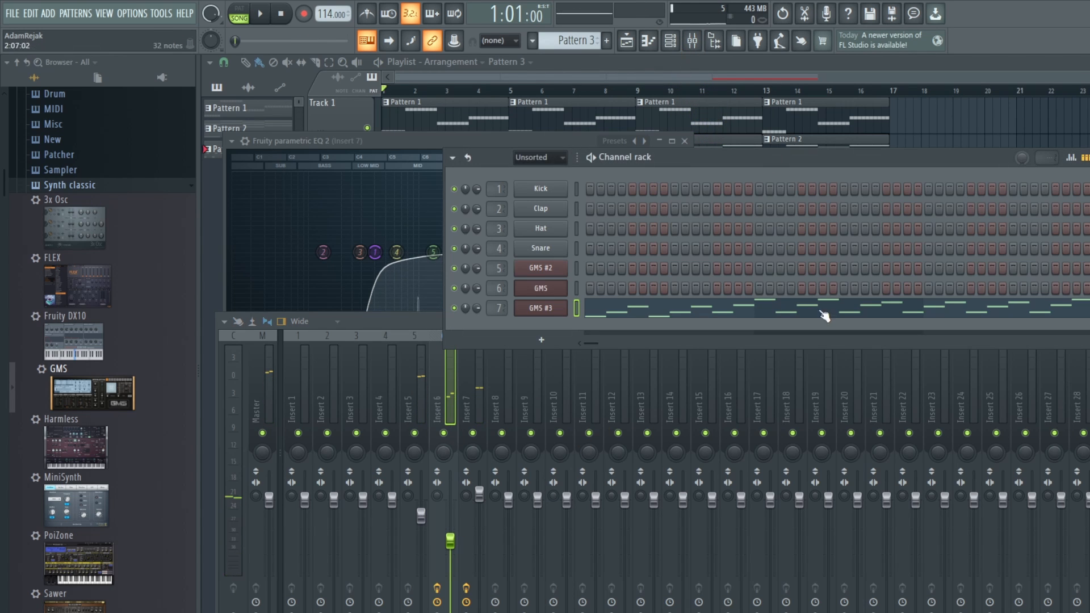
left_click(556, 309)
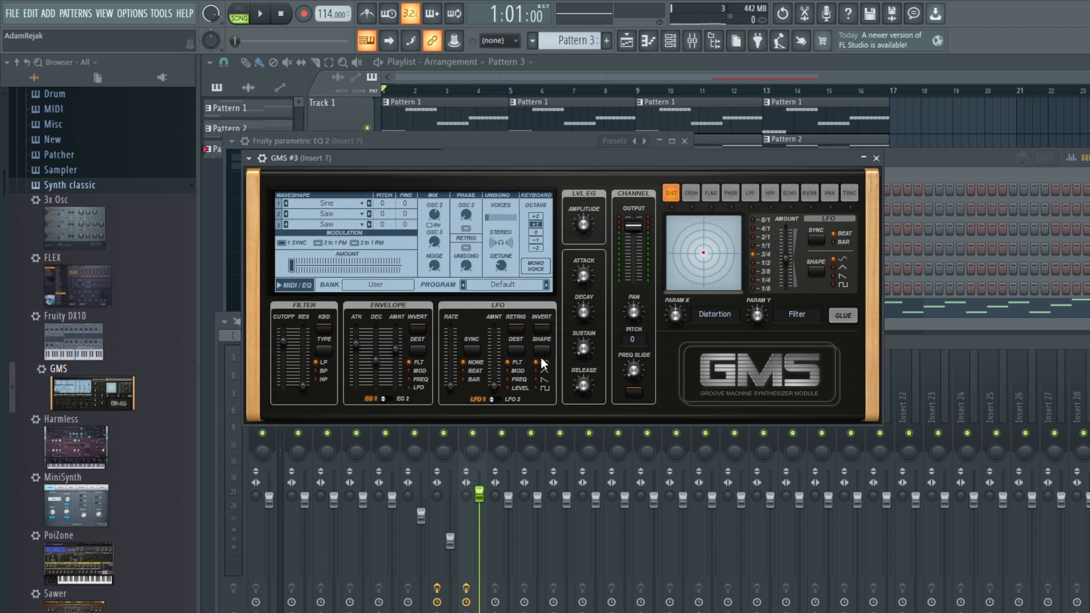
key("space")
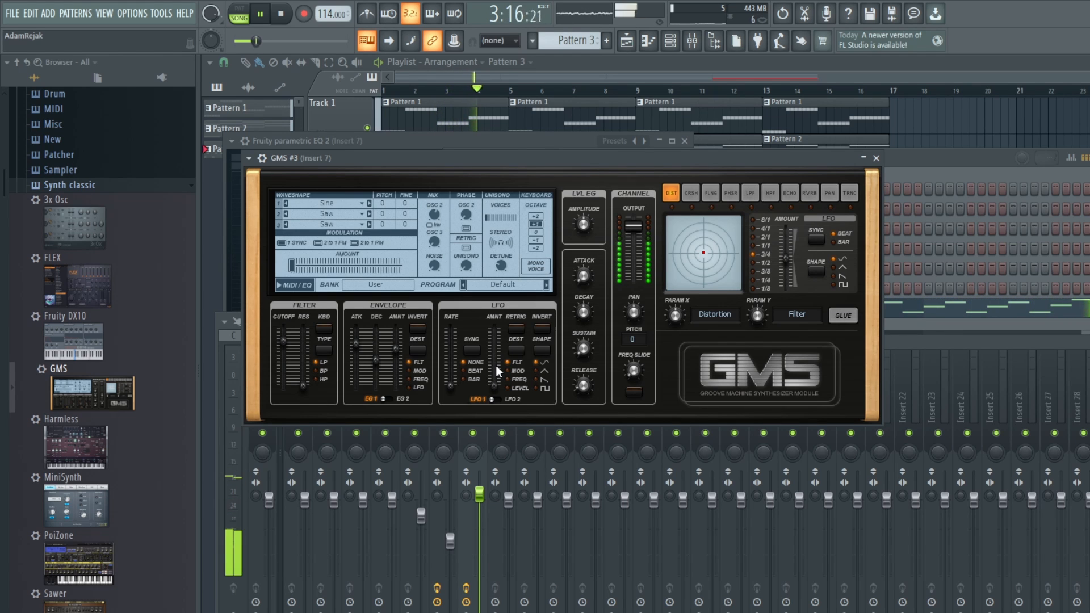
key("space")
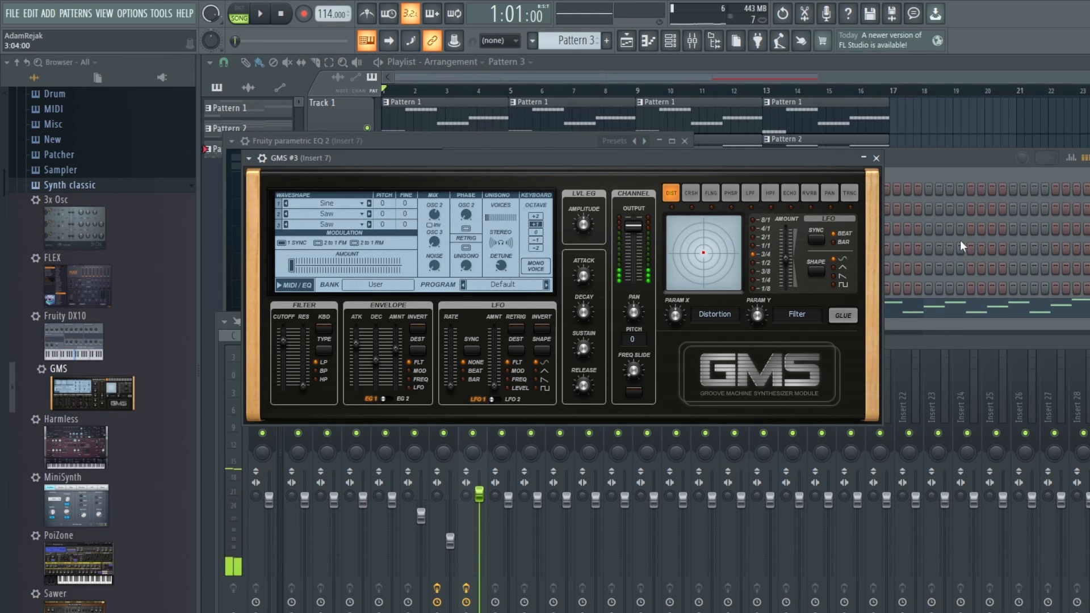
Step: Open the GMS chord synth on Insert 6, select its reverb effect and play Pattern 2 on its own
left_click(959, 240)
left_click(546, 290)
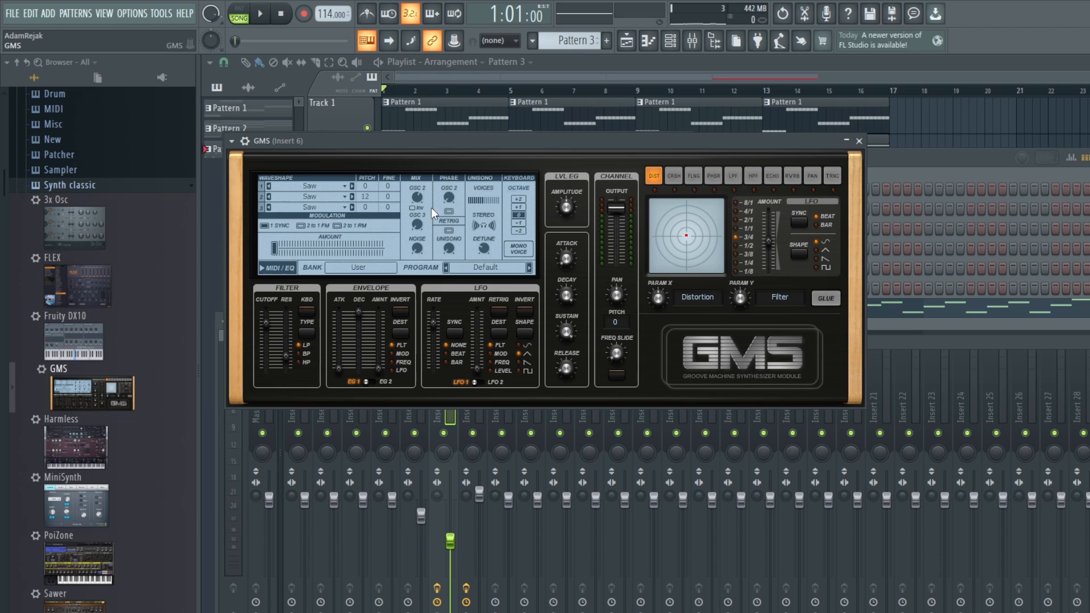
key("l")
left_click(790, 177)
left_click(250, 128)
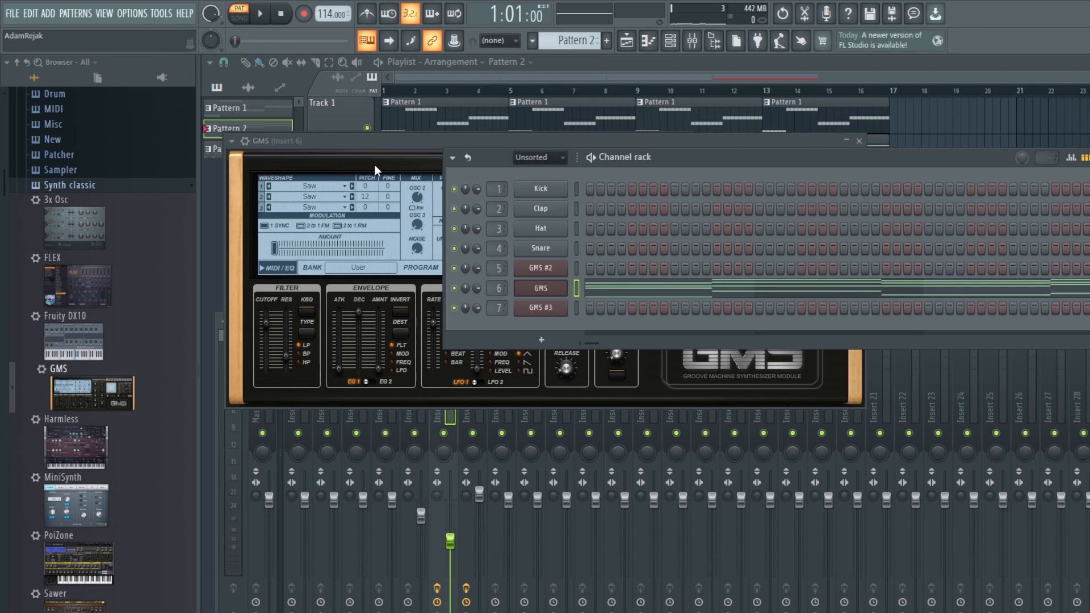
left_click(387, 137)
key("space")
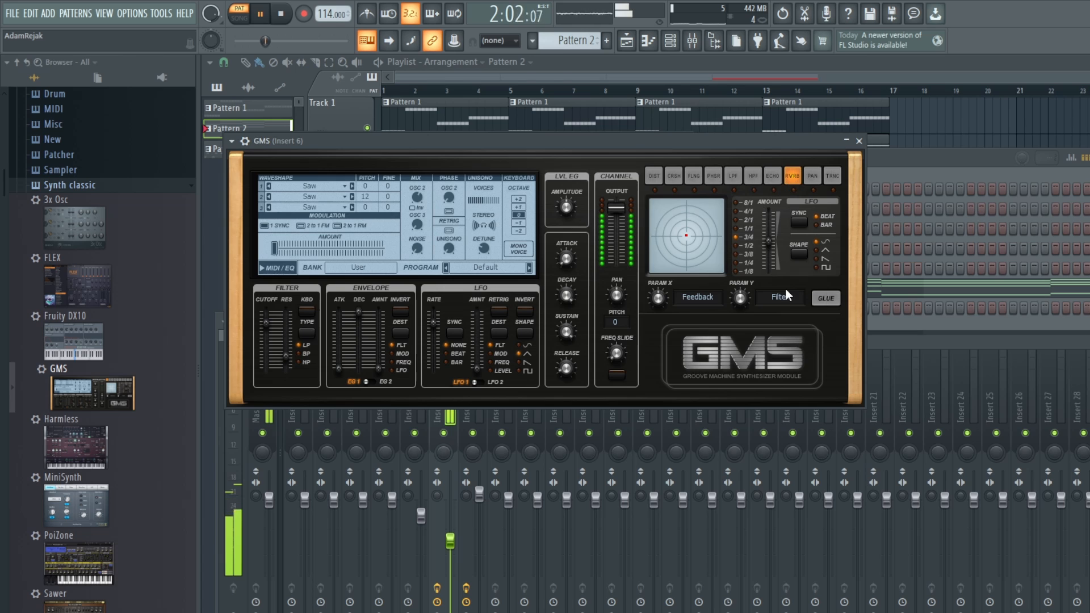
Step: Enable Glue for the GMS reverb and move its X/Y point well above and slightly right of the pad's centre
left_click(826, 298)
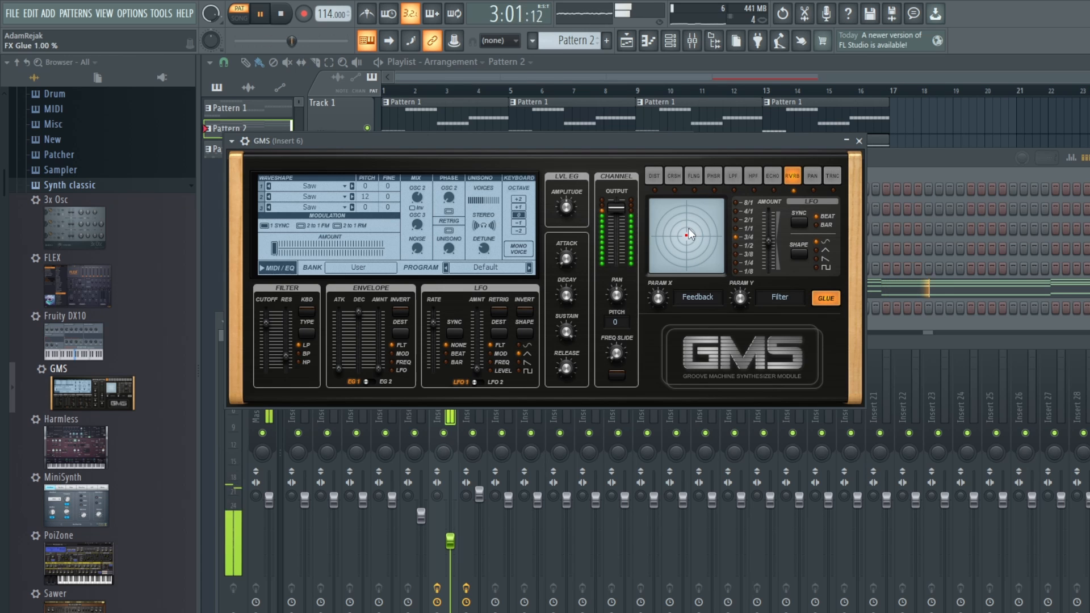
left_click_drag(689, 228, 702, 223)
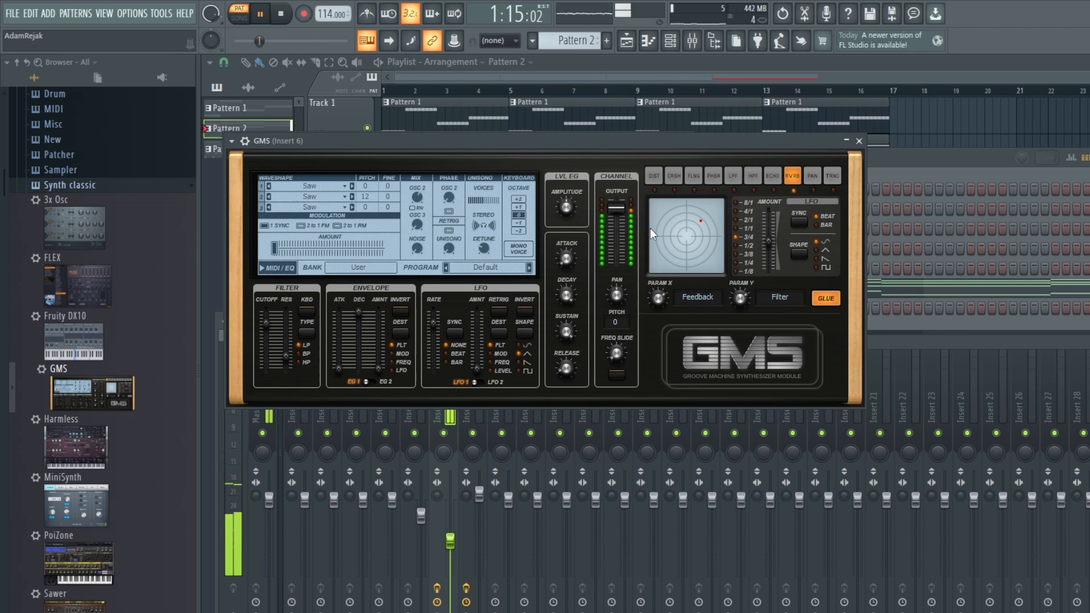
mouse_move(703, 217)
left_mouse_down()
mouse_move(683, 216)
mouse_move(695, 216)
left_mouse_up()
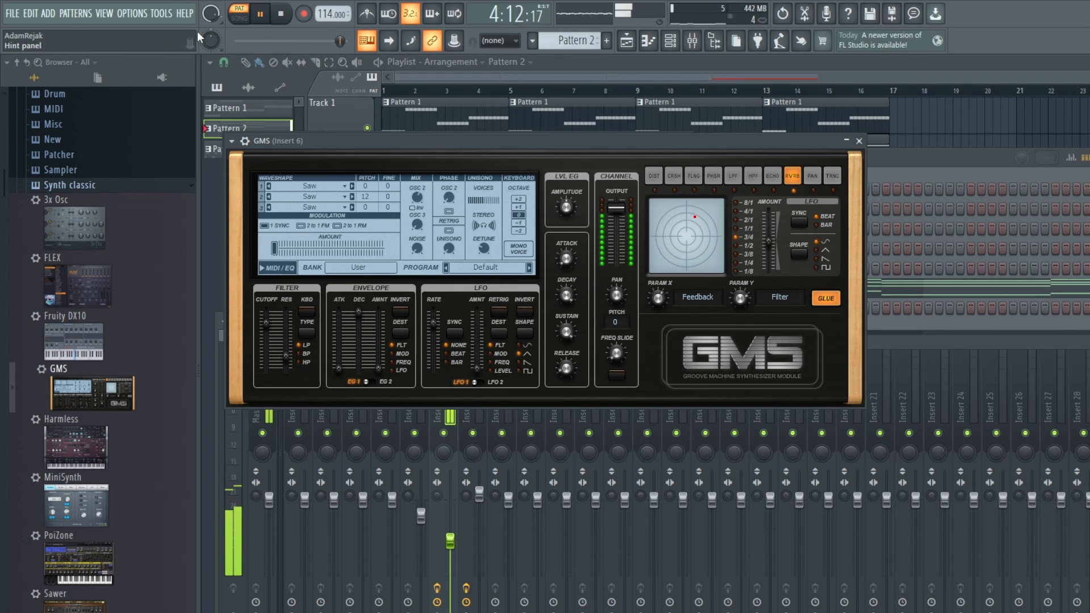
Step: Switch playback to the full song, raise the Master fader slightly and check the Insert 5 channel
key("l")
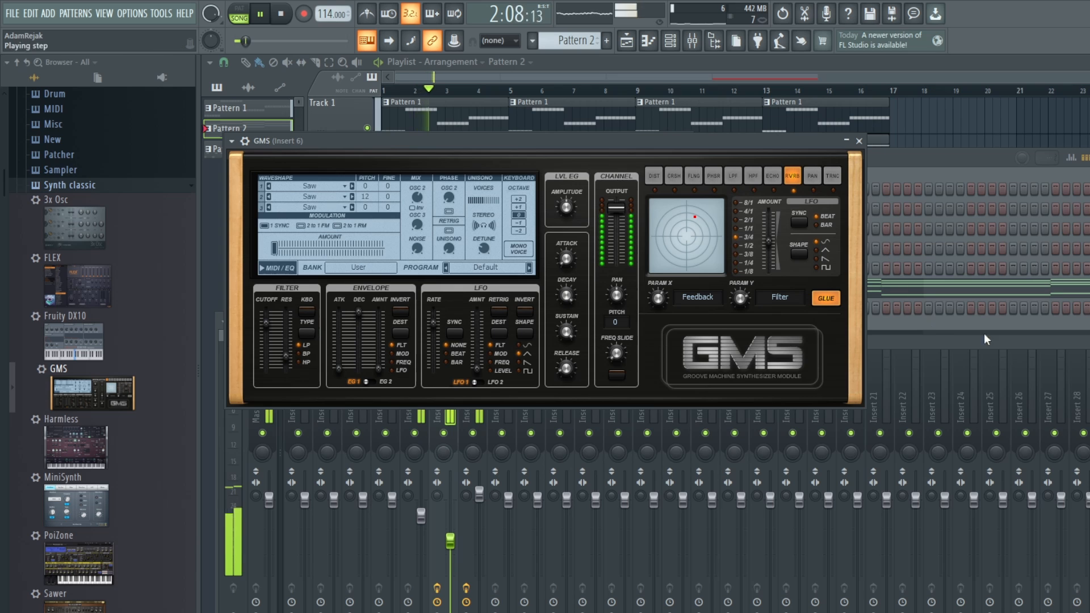
key("F9")
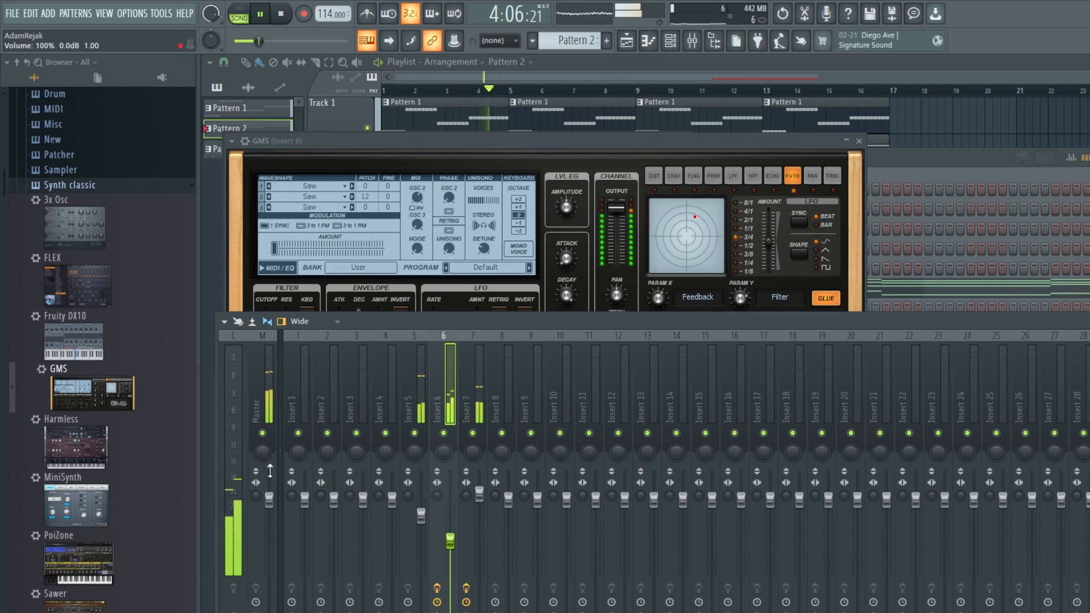
left_click_drag(269, 498, 270, 487)
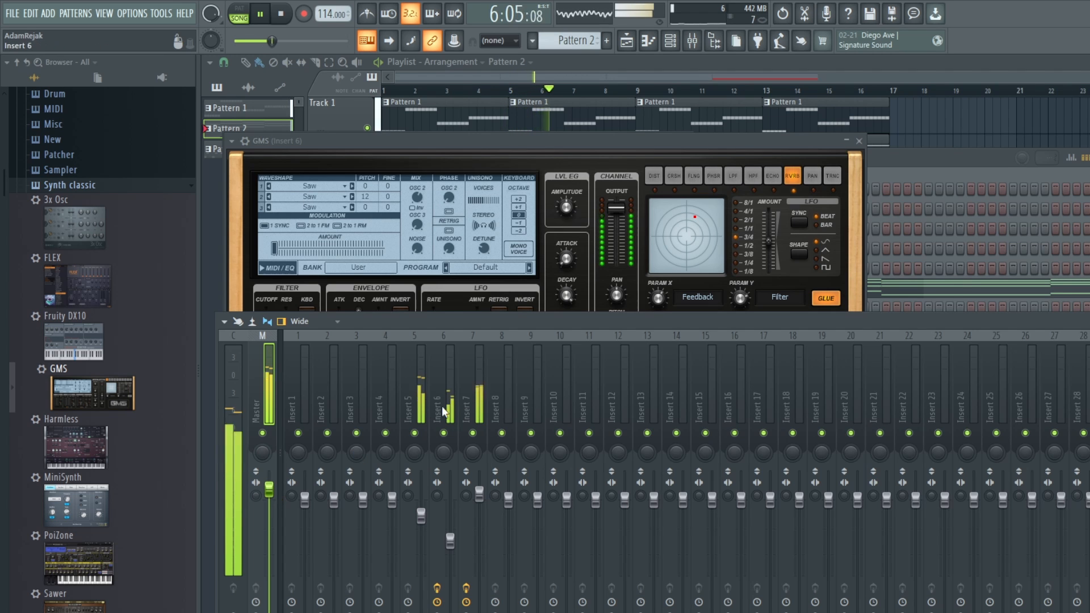
left_click(423, 410)
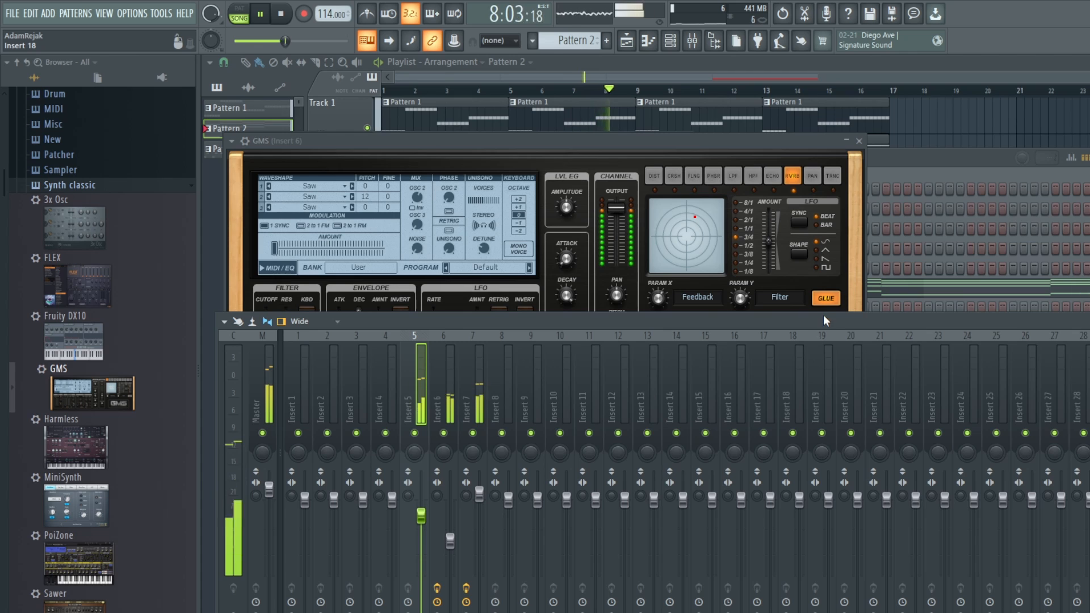
key("space")
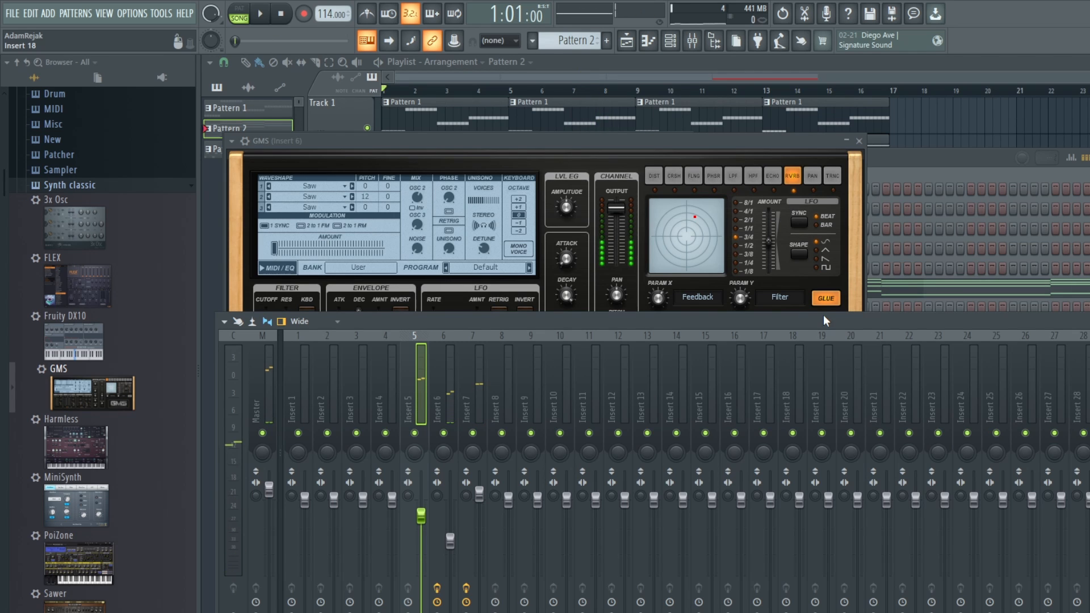